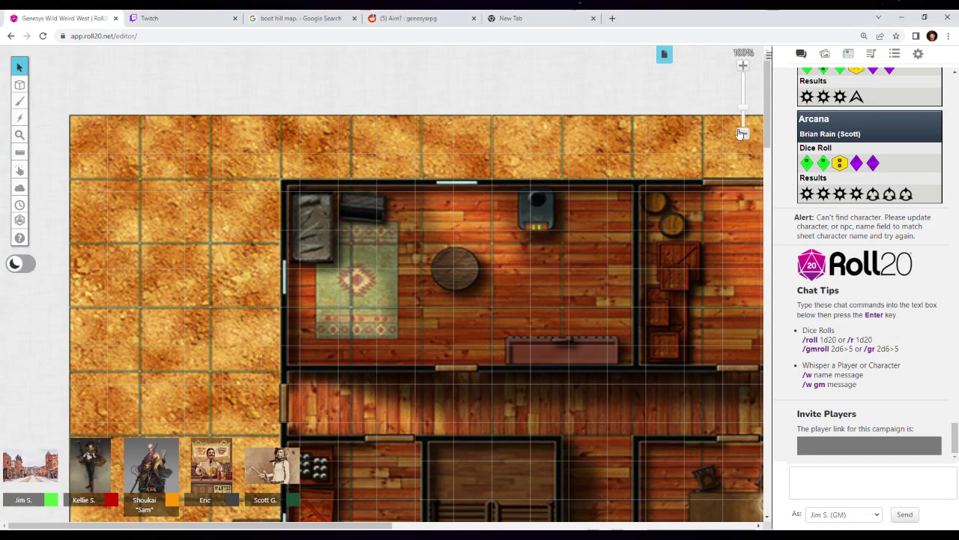
pyautogui.scroll(-3, 623, 327)
pyautogui.scroll(-5, 622, 328)
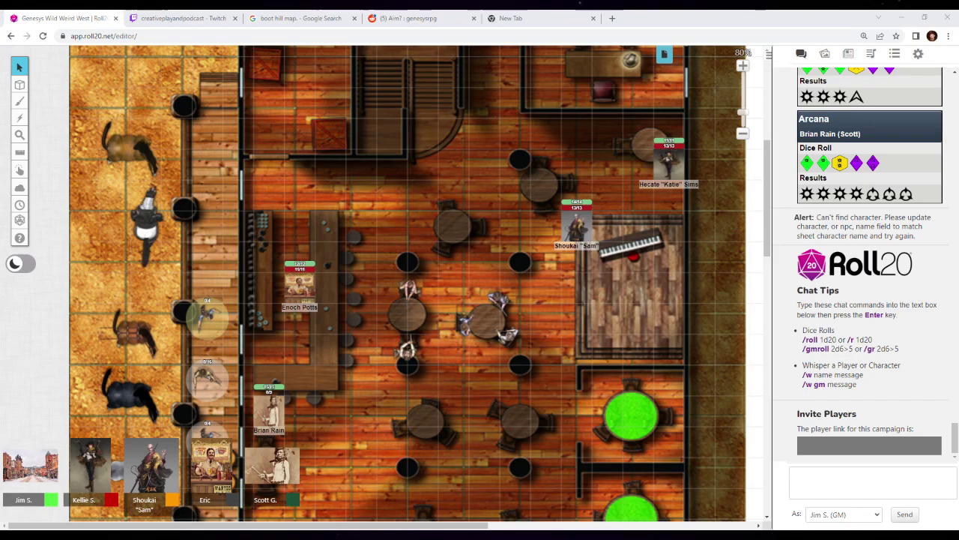
pyautogui.scroll(-3, 292, 173)
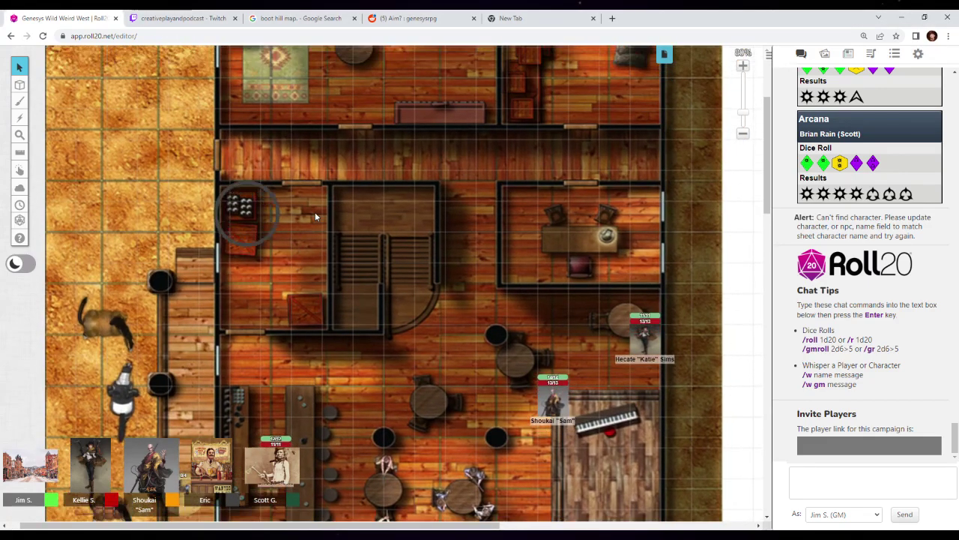
pyautogui.scroll(3, 315, 212)
pyautogui.scroll(1, 317, 185)
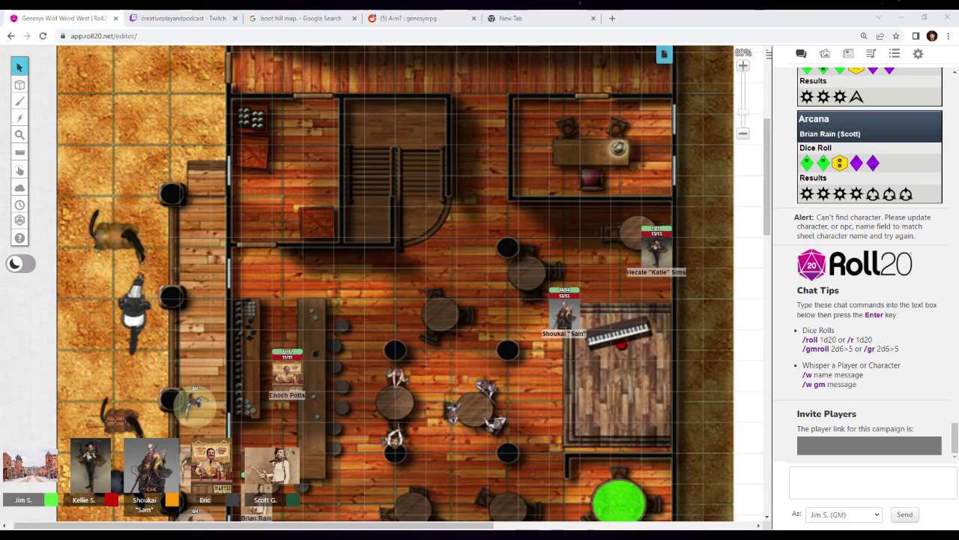
pyautogui.click(248, 337)
pyautogui.click(248, 337)
pyautogui.scroll(-2, 518, 267)
pyautogui.scroll(-2, 477, 231)
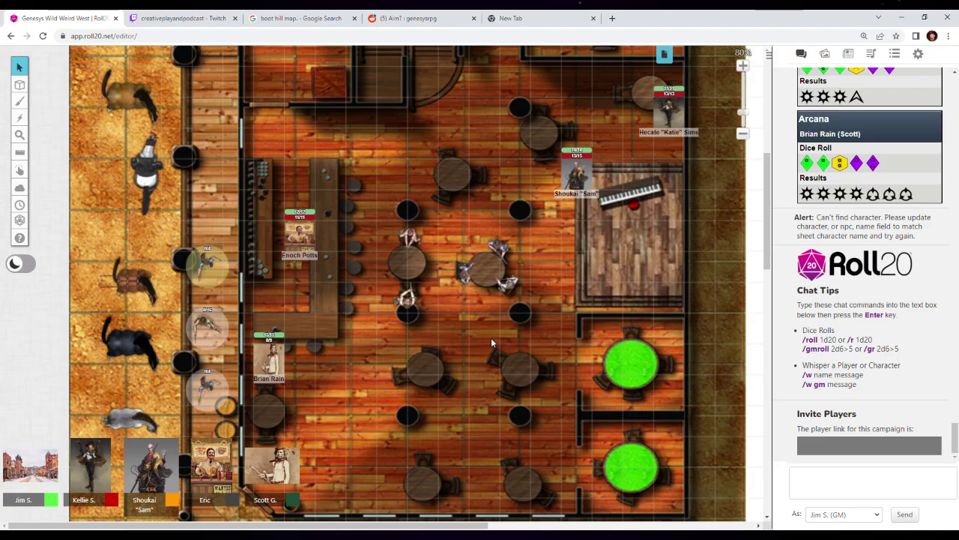
pyautogui.scroll(3, 491, 337)
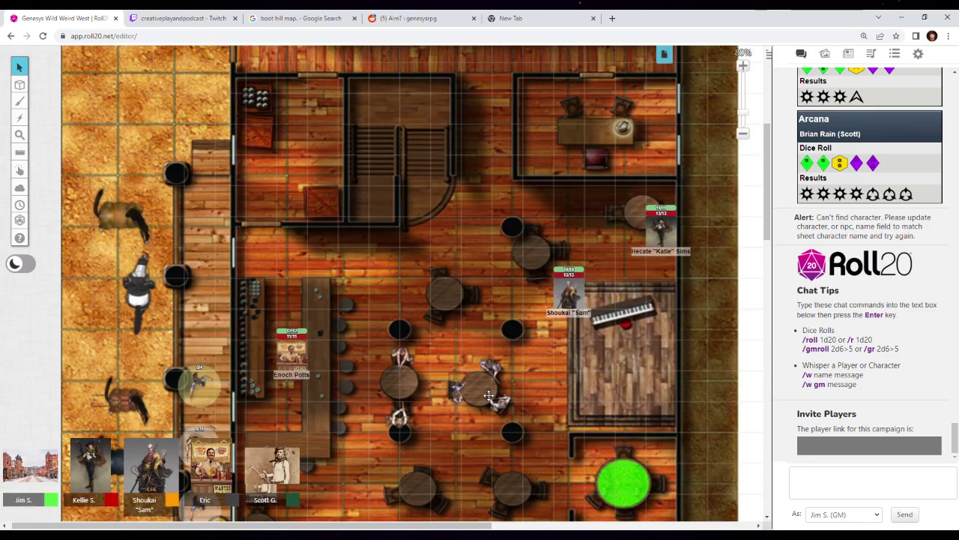
pyautogui.scroll(3, 488, 395)
pyautogui.scroll(2, 513, 360)
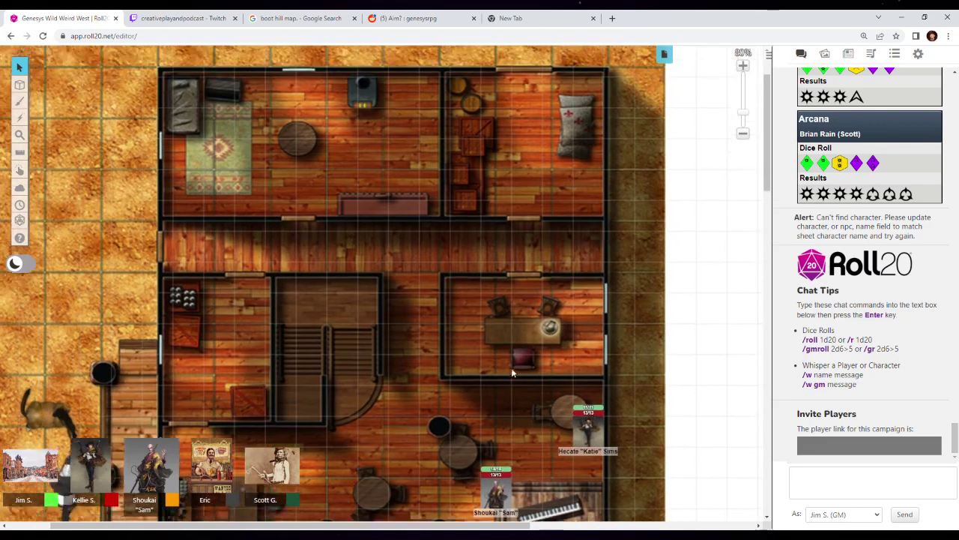
pyautogui.scroll(1, 511, 367)
pyautogui.scroll(-2, 457, 264)
pyautogui.scroll(-3, 472, 248)
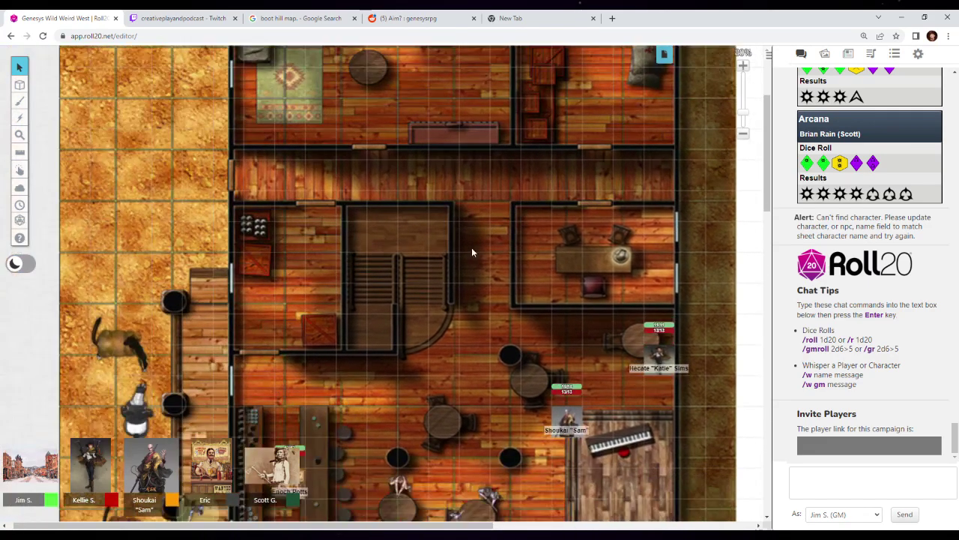
pyautogui.scroll(-5, 480, 225)
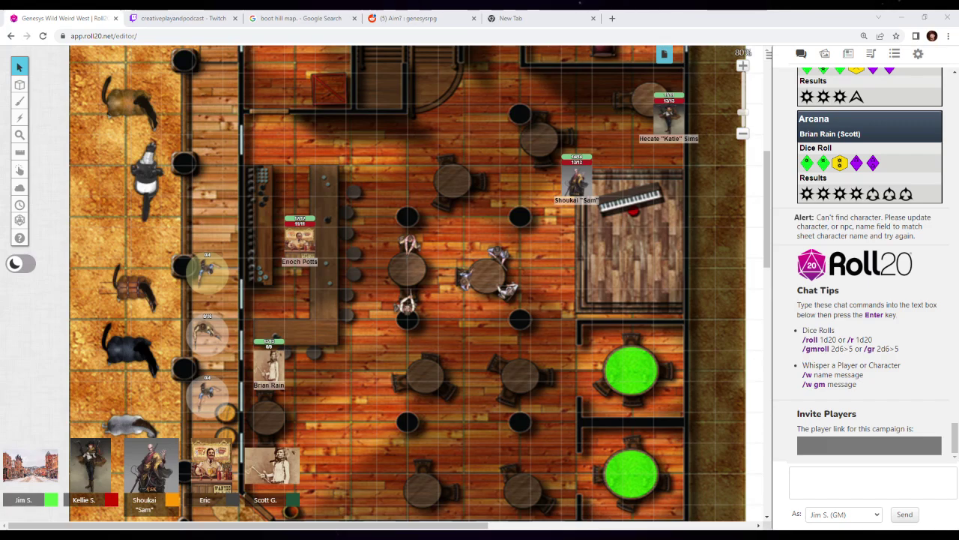
pyautogui.scroll(5, 247, 228)
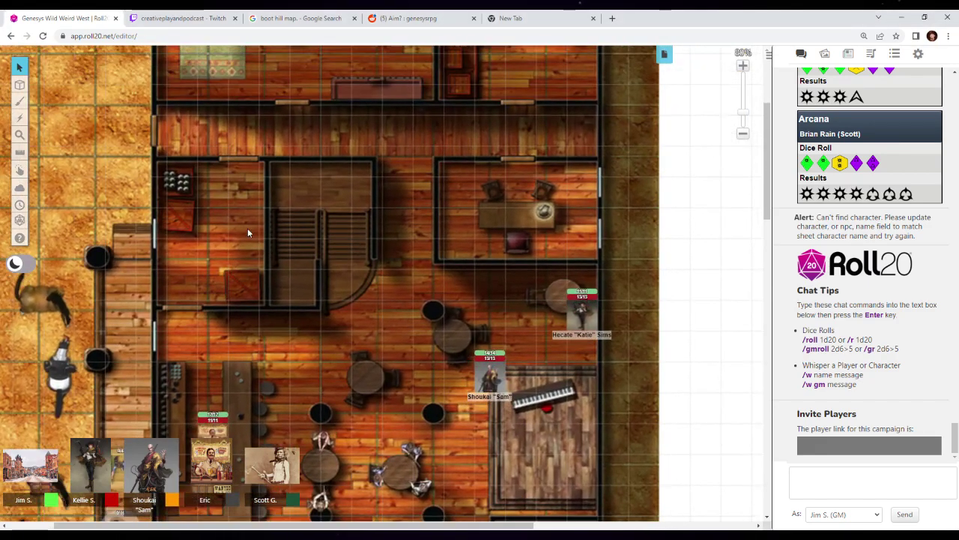
pyautogui.scroll(5, 240, 287)
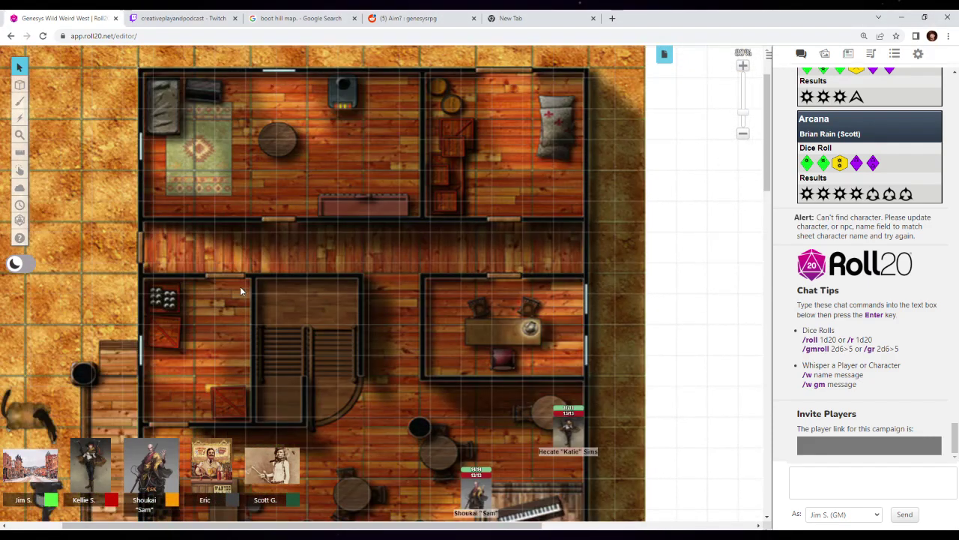
pyautogui.scroll(3, 240, 290)
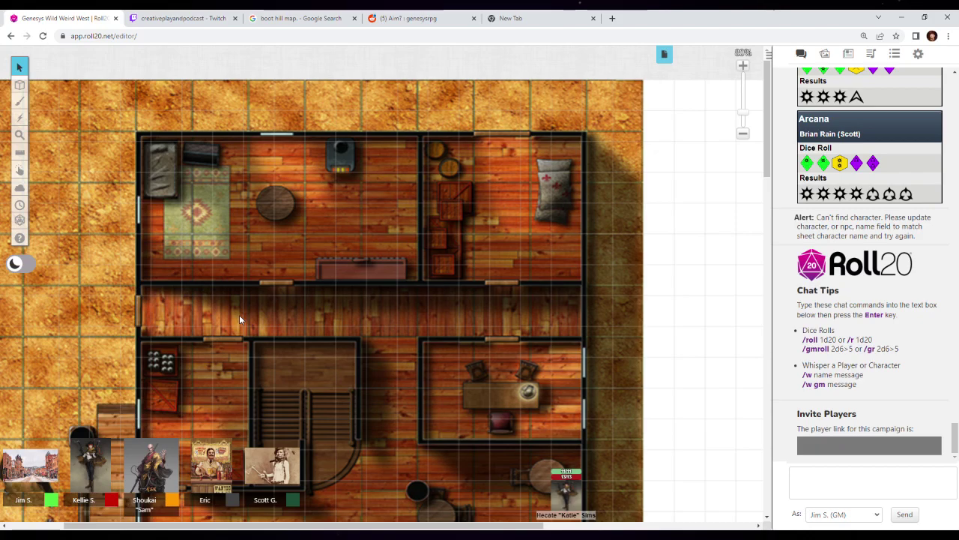
pyautogui.scroll(-5, 239, 315)
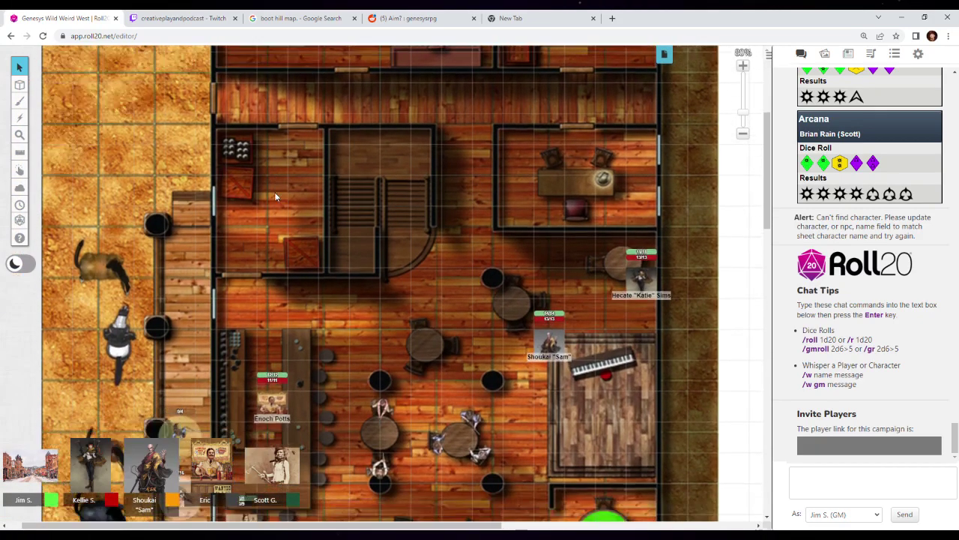
pyautogui.scroll(-3, 275, 189)
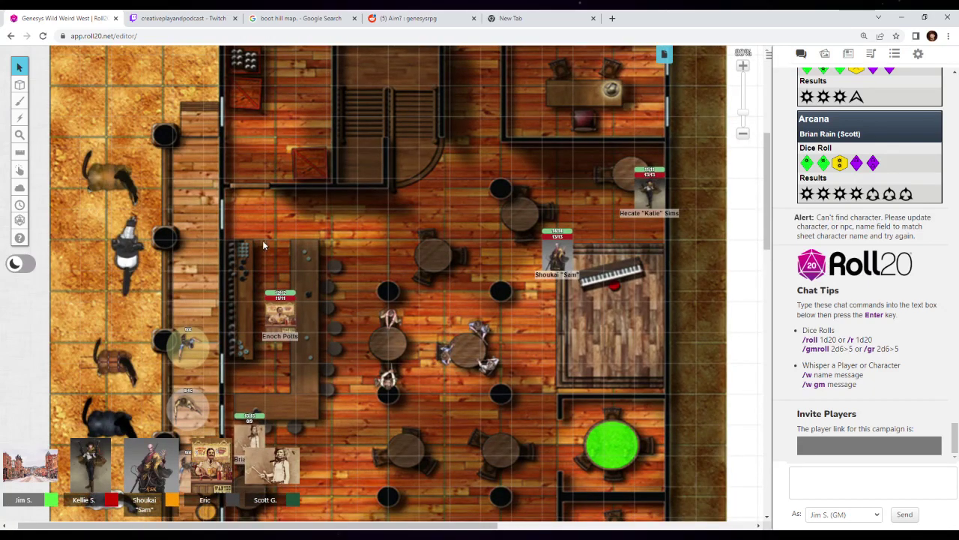
pyautogui.scroll(-1, 263, 245)
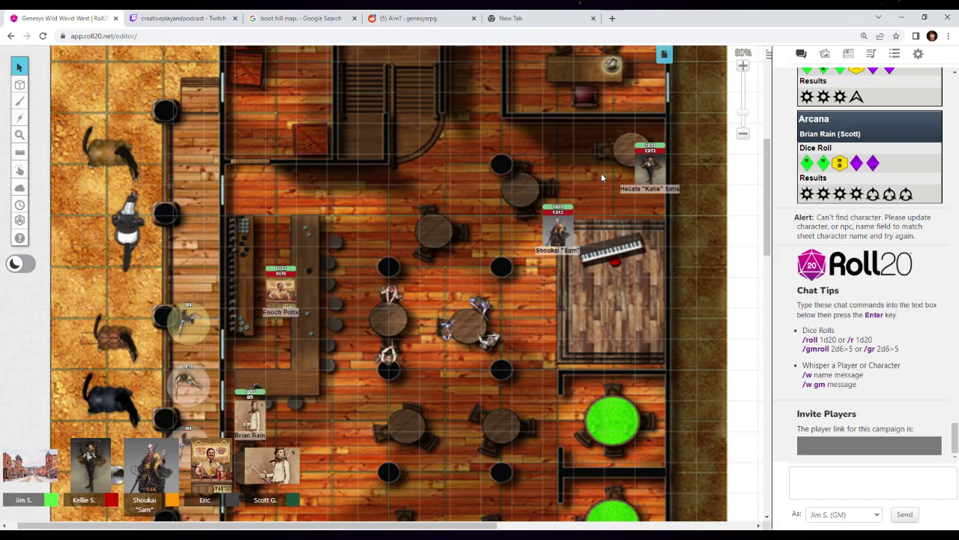
pyautogui.scroll(1, 601, 173)
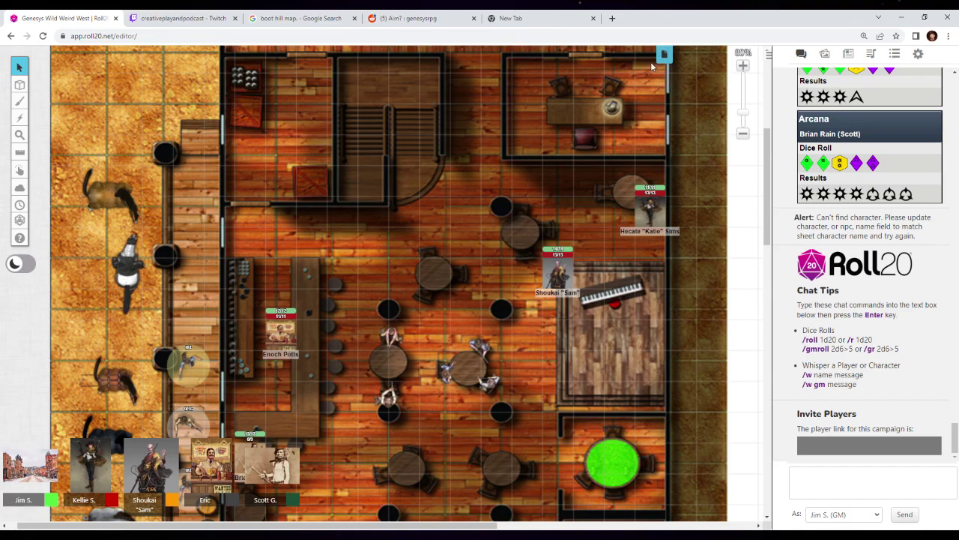
pyautogui.click(19, 101)
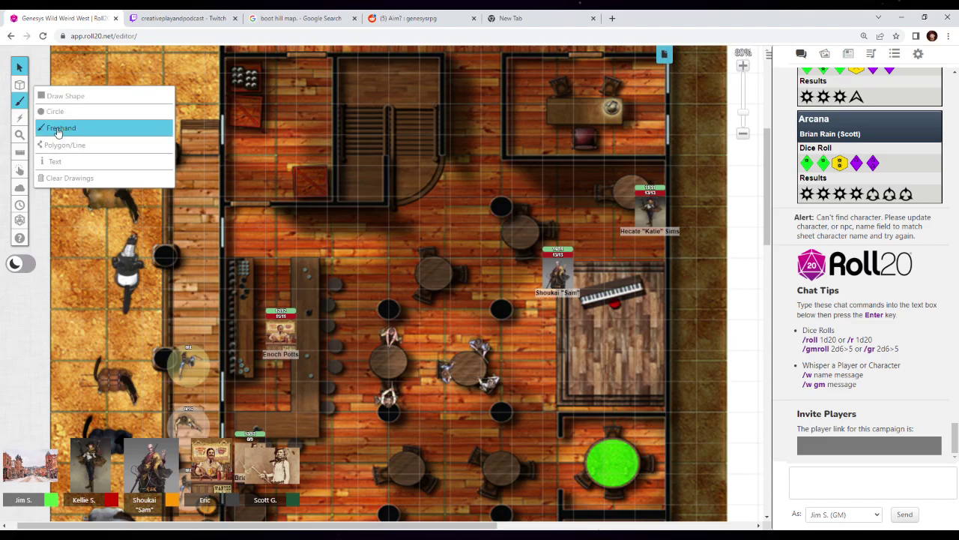
pyautogui.click(55, 128)
pyautogui.scroll(5, 692, 181)
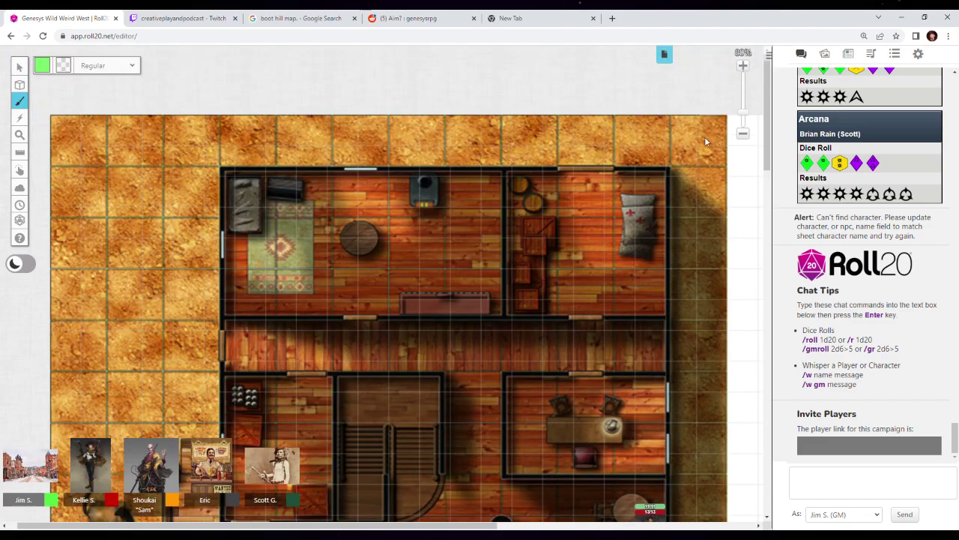
pyautogui.scroll(-5, 704, 136)
pyautogui.moveTo(713, 124); pyautogui.dragTo(715, 311)
pyautogui.click(19, 170)
pyautogui.click(19, 152)
pyautogui.moveTo(701, 89); pyautogui.dragTo(711, 300)
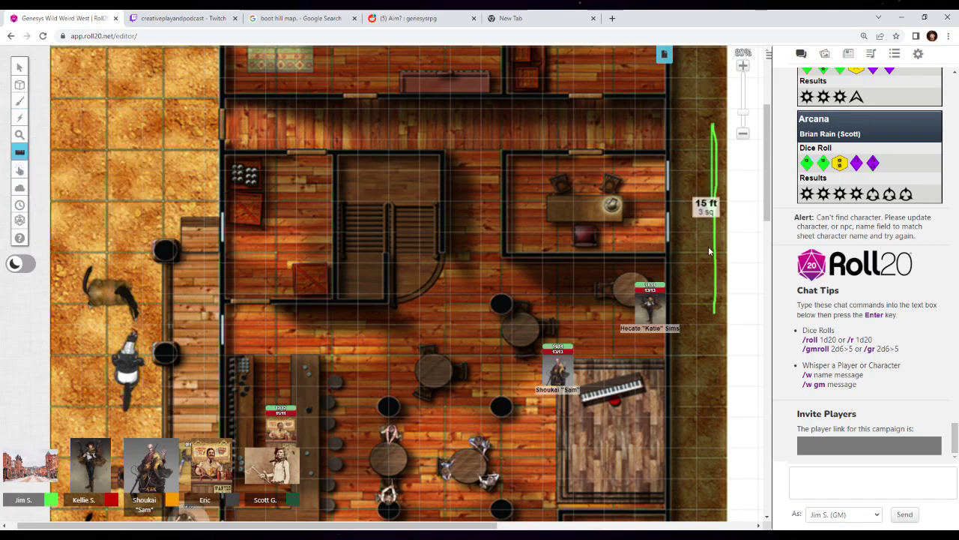
pyautogui.click(711, 300)
pyautogui.click(19, 100)
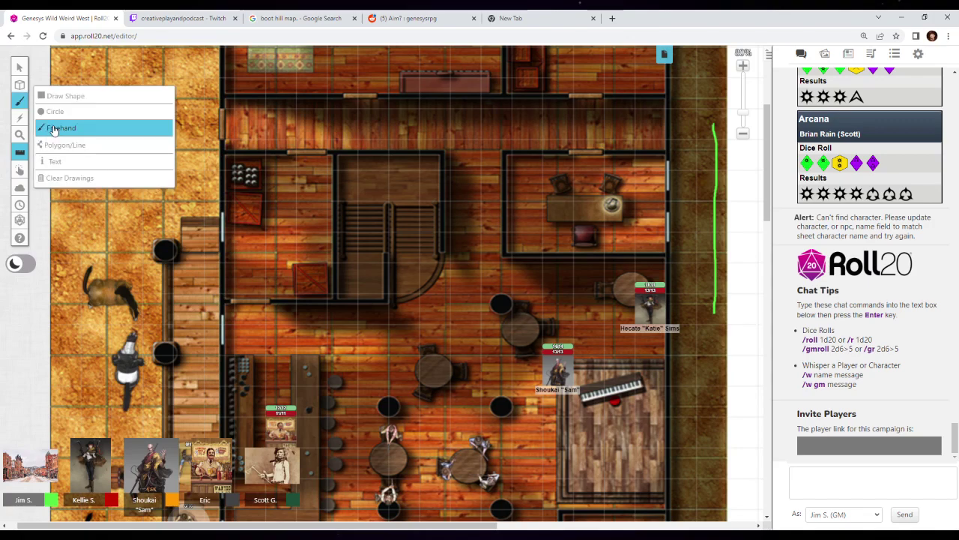
pyautogui.click(53, 131)
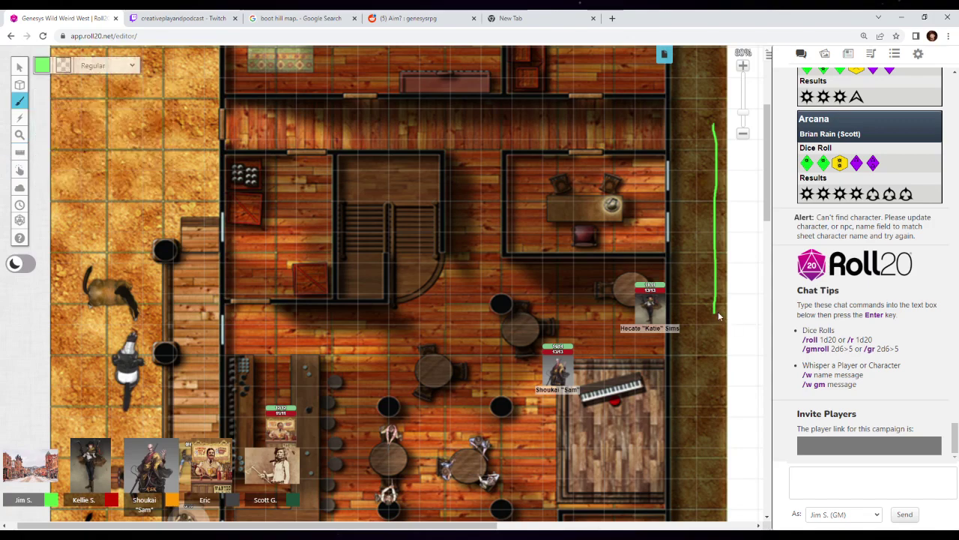
pyautogui.moveTo(714, 320)
pyautogui.mouseDown()
pyautogui.moveTo(701, 336)
pyautogui.moveTo(713, 345)
pyautogui.moveTo(703, 335)
pyautogui.mouseUp()
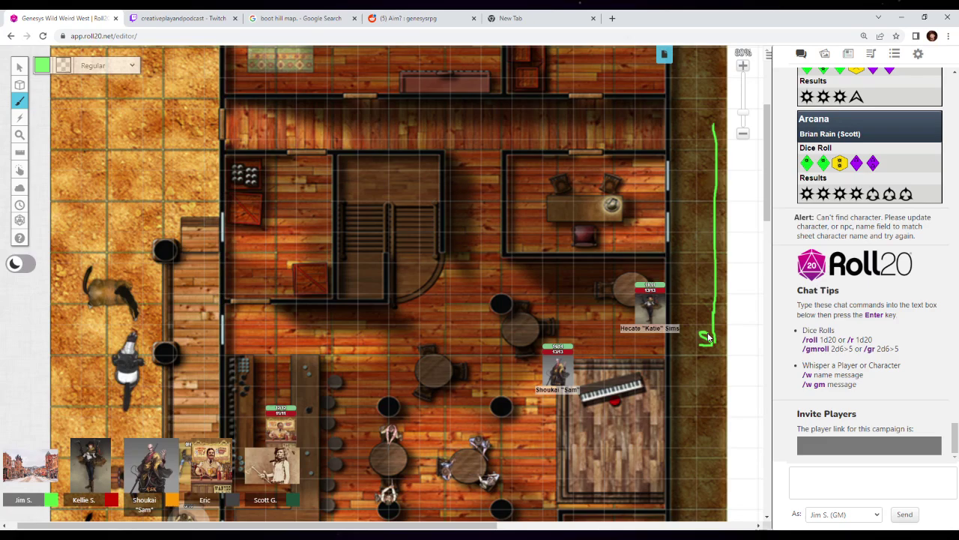
pyautogui.scroll(-3, 697, 311)
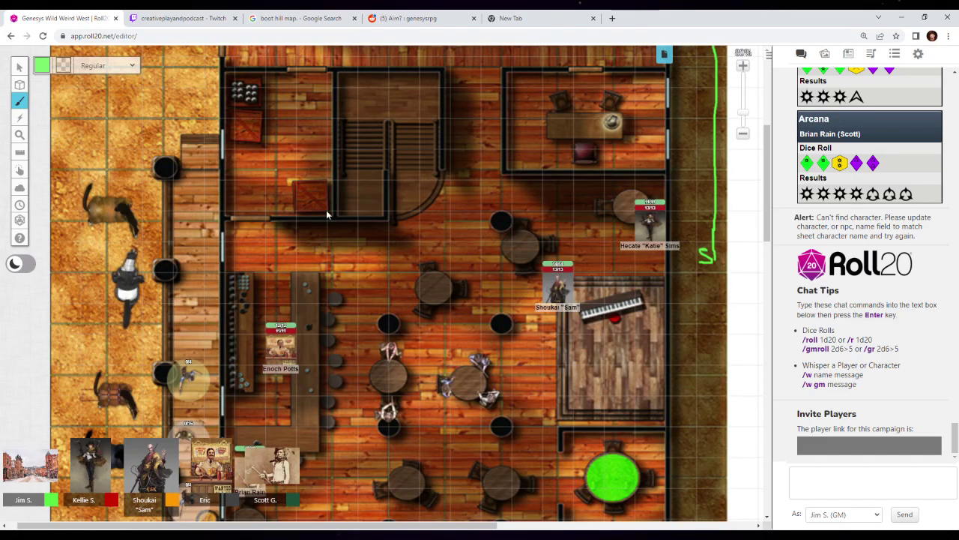
pyautogui.click(19, 66)
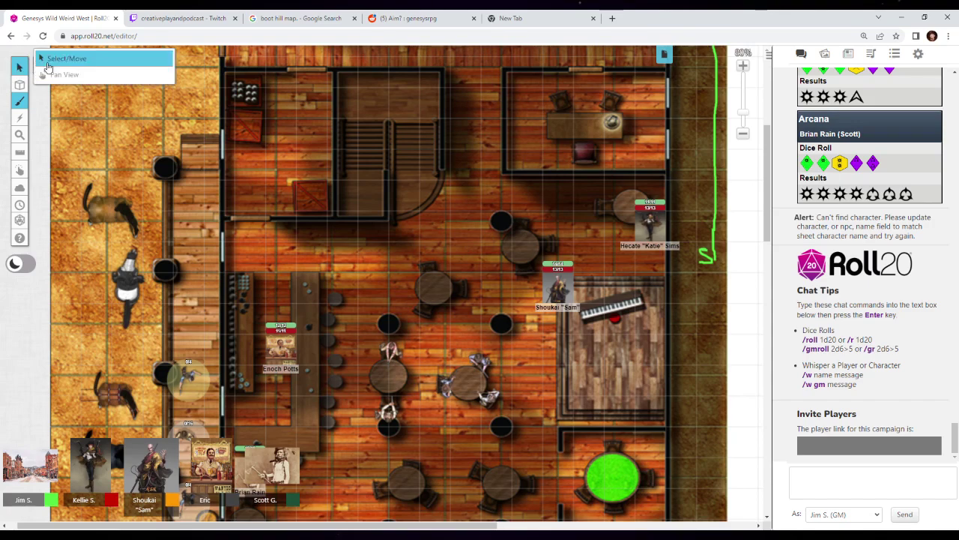
pyautogui.click(20, 101)
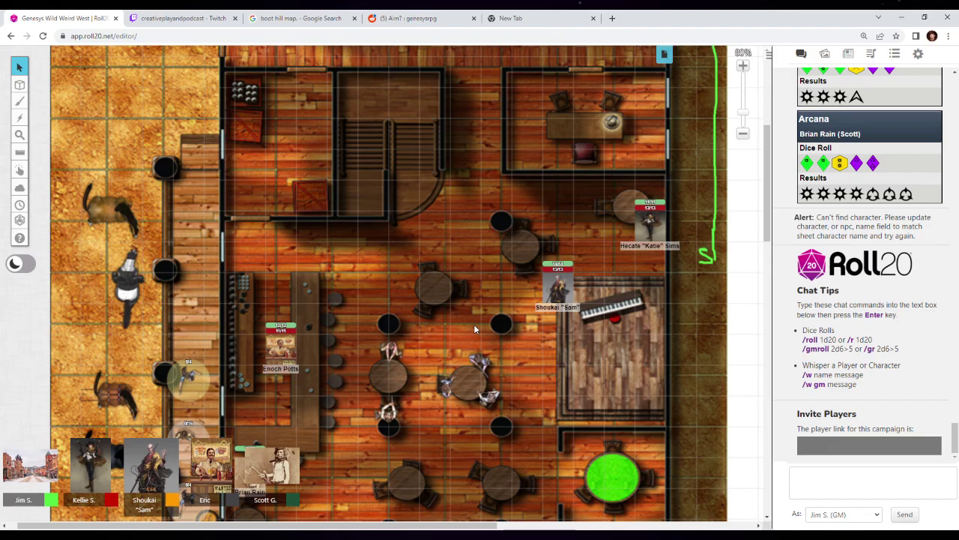
pyautogui.scroll(-3, 473, 324)
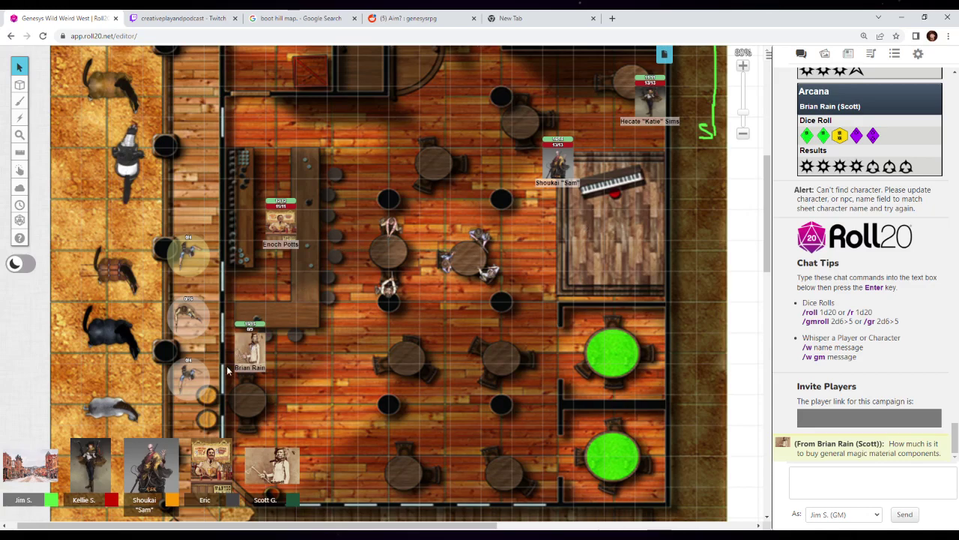
# Gather the ghost tokens along the left wall and move them into the lower-left doorway.
pyautogui.moveTo(195, 375); pyautogui.dragTo(182, 210)
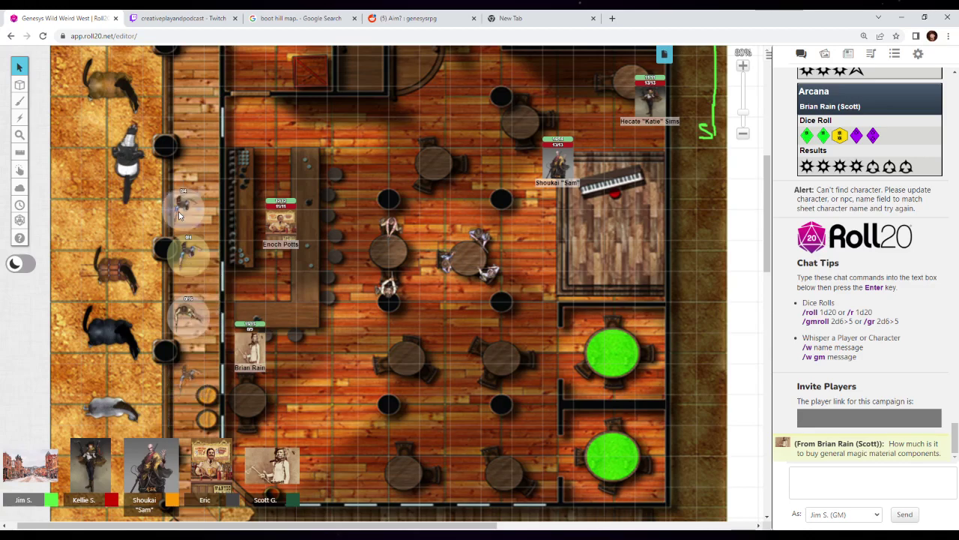
pyautogui.click(182, 210)
pyautogui.keyDown('shift'); pyautogui.click(187, 255); pyautogui.keyUp('shift')
pyautogui.keyDown('shift'); pyautogui.click(187, 315); pyautogui.keyUp('shift')
pyautogui.moveTo(188, 255); pyautogui.dragTo(188, 367)
pyautogui.scroll(-3, 287, 360)
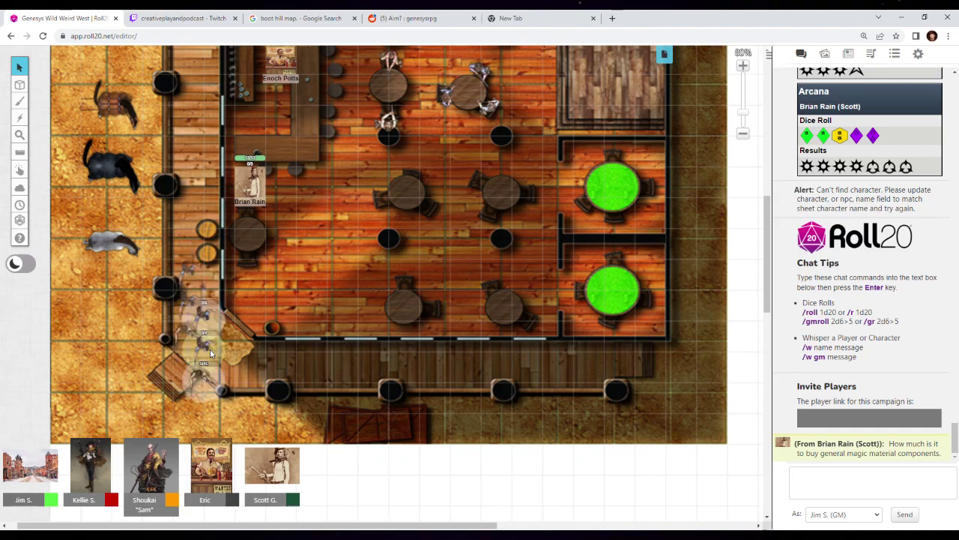
pyautogui.moveTo(210, 349); pyautogui.dragTo(225, 380)
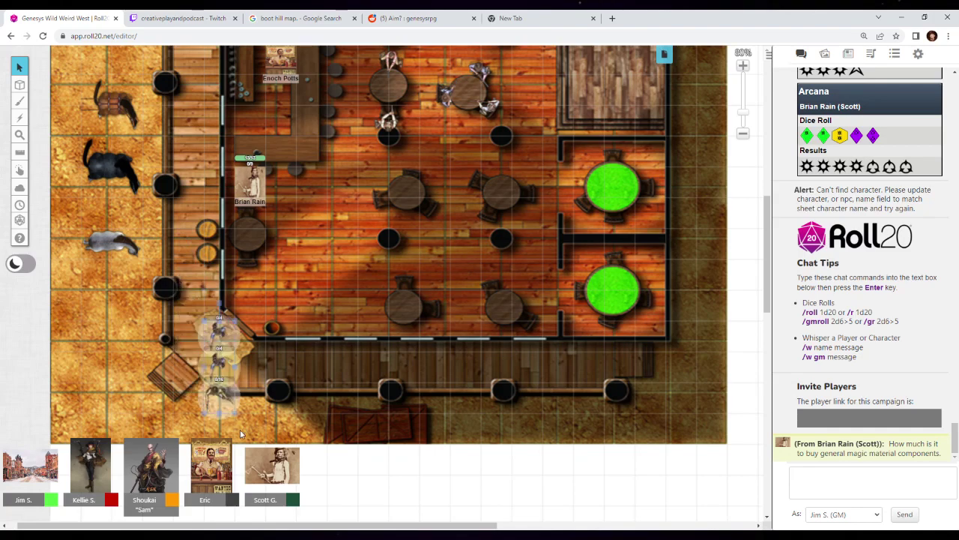
# Delete the selected ghosts, then undo the deletion from the right-click menu.
pyautogui.press('Delete')
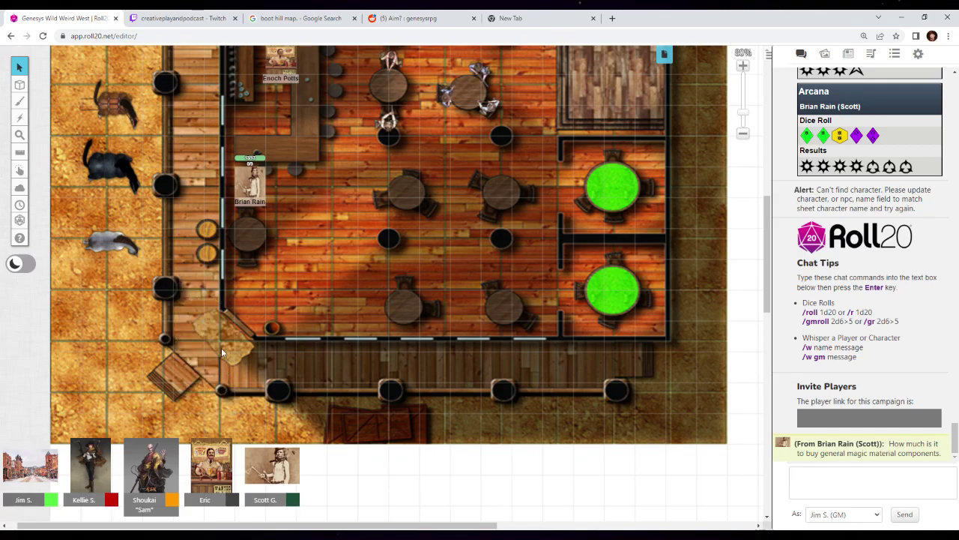
pyautogui.rightClick(218, 330)
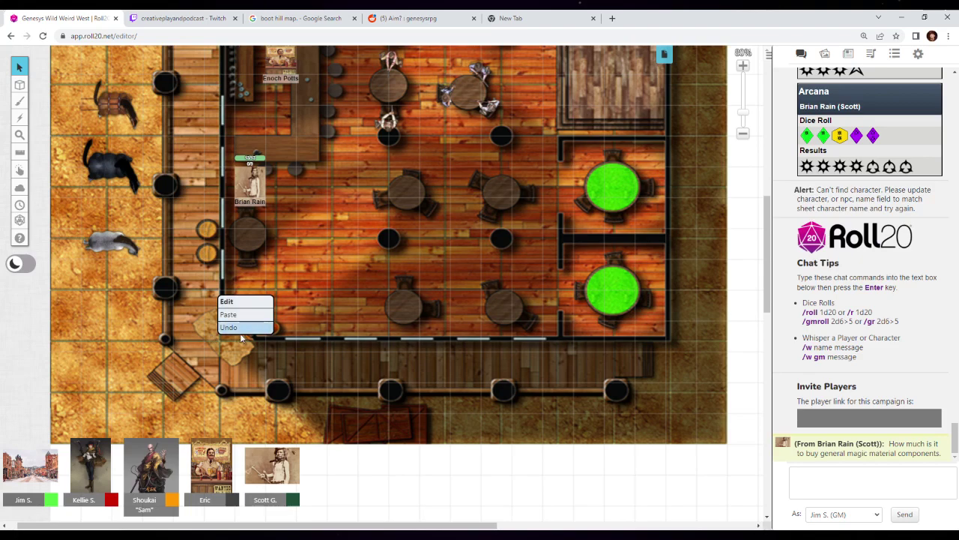
pyautogui.click(241, 328)
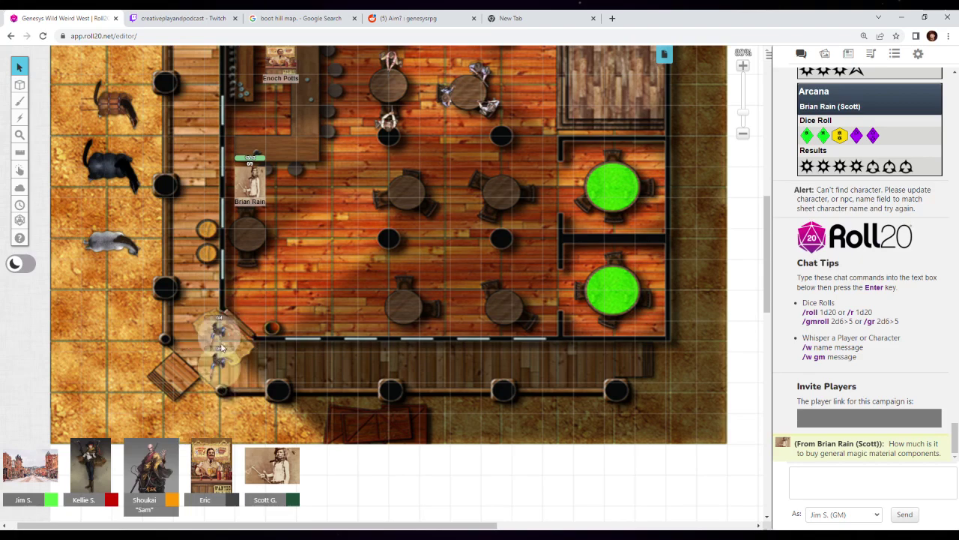
# Tag one ghost with red and blue status markers and move the ghosts inside.
pyautogui.click(221, 346)
pyautogui.click(219, 385)
pyautogui.click(238, 364)
pyautogui.click(258, 365)
pyautogui.moveTo(225, 344); pyautogui.dragTo(279, 294)
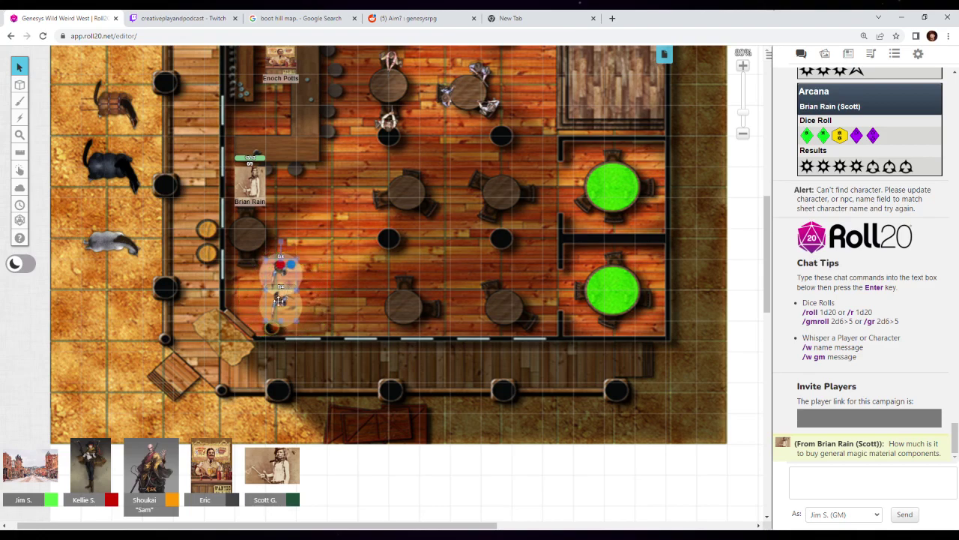
pyautogui.moveTo(289, 292); pyautogui.dragTo(320, 260)
pyautogui.scroll(2, 321, 261)
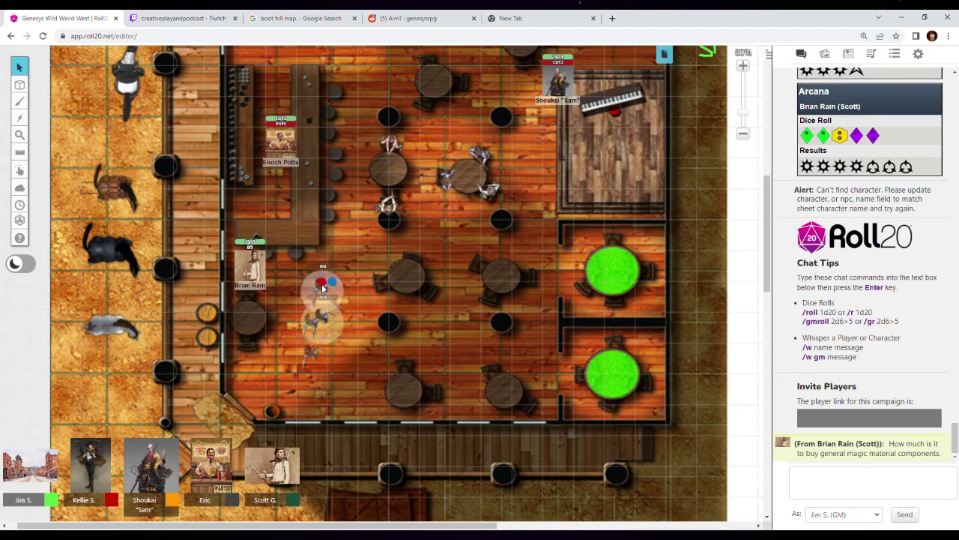
# Advance the two ghosts beside the bar, center the view, and ping the round table.
pyautogui.moveTo(300, 357); pyautogui.dragTo(348, 232)
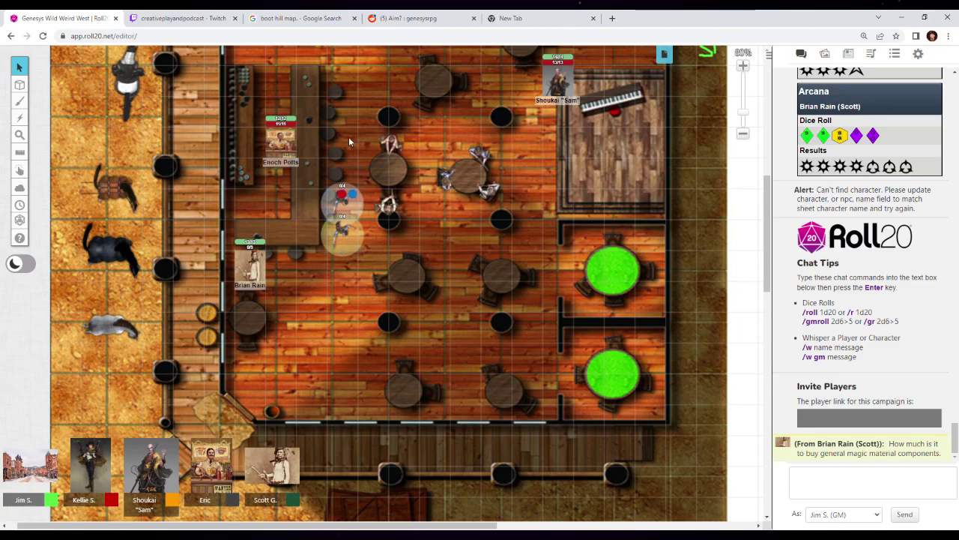
pyautogui.scroll(1, 349, 141)
pyautogui.moveTo(389, 237); pyautogui.dragTo(442, 289)
pyautogui.click(537, 201)
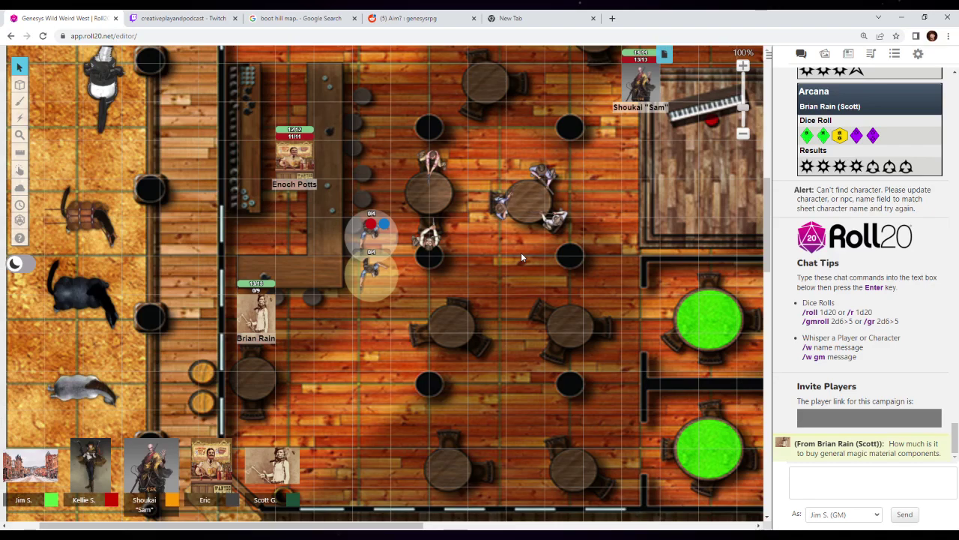
# Select and ping the upper ghost for the players, then select the lower ghost.
pyautogui.click(368, 233)
pyautogui.click(373, 236)
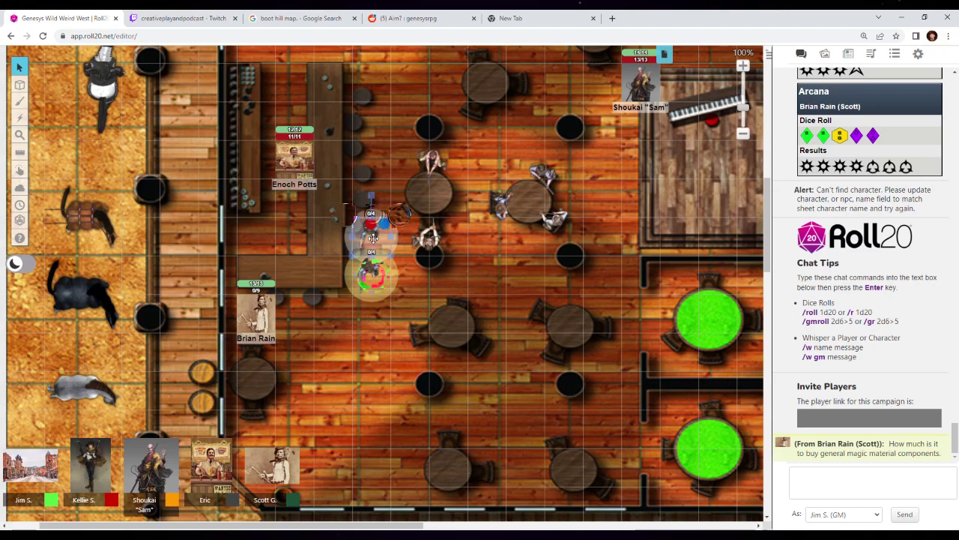
pyautogui.click(374, 275)
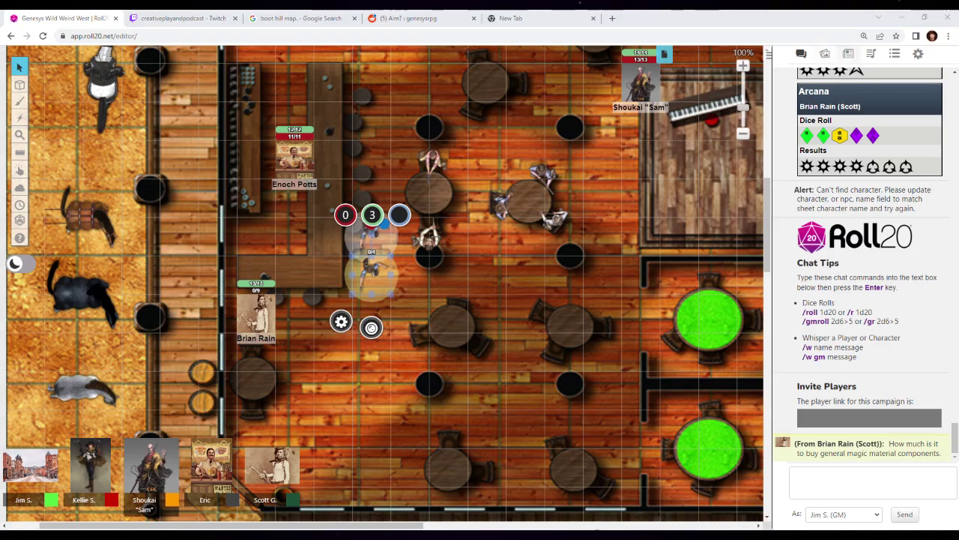
# Open the Desperado NPC sheet from the character list, briefly checking the -GameMasterCharacterSheet.
pyautogui.click(848, 53)
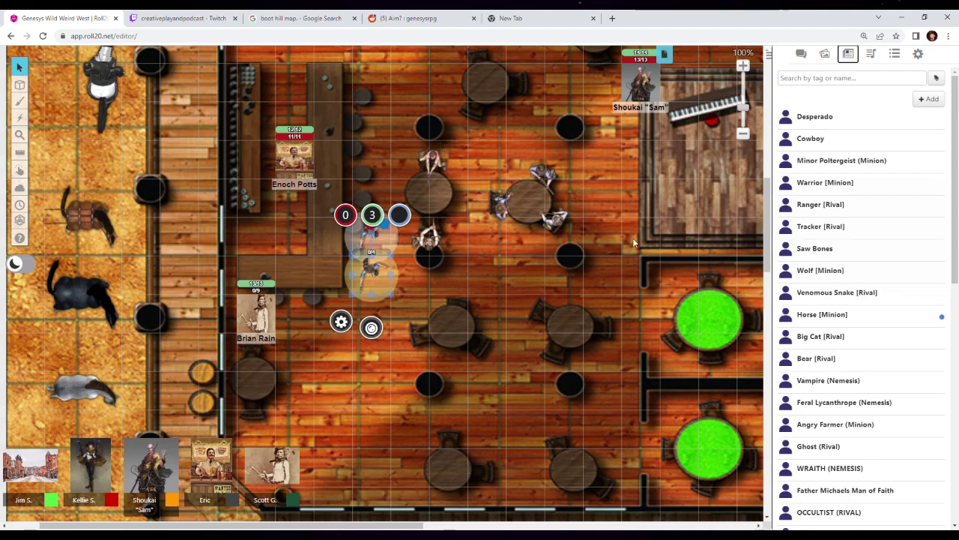
pyautogui.scroll(3, 632, 237)
pyautogui.moveTo(616, 257); pyautogui.dragTo(547, 266)
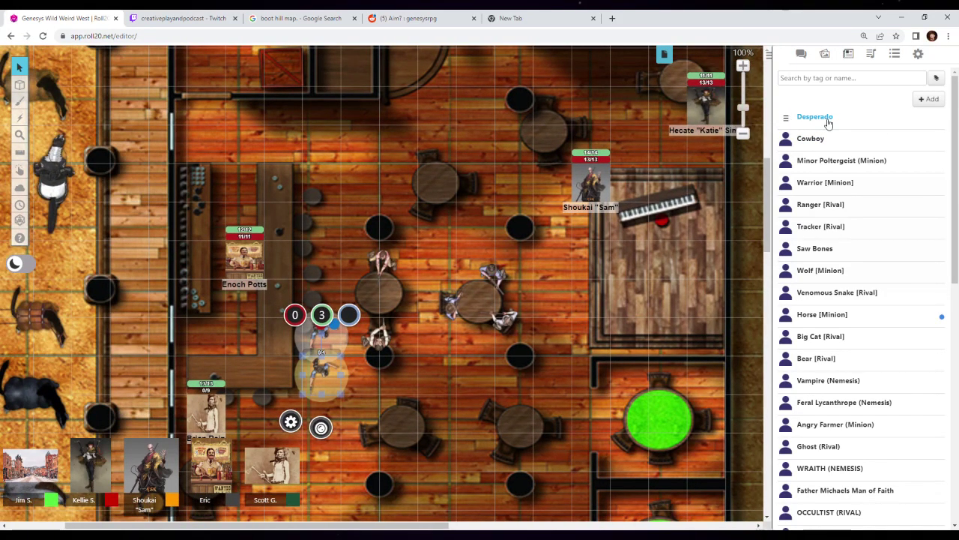
pyautogui.click(817, 116)
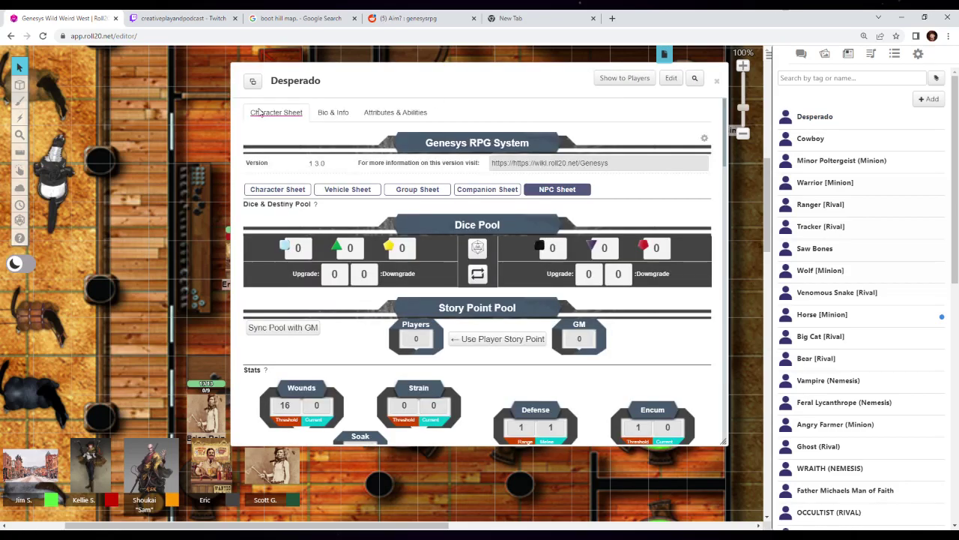
pyautogui.scroll(-5, 849, 383)
pyautogui.scroll(-1, 849, 383)
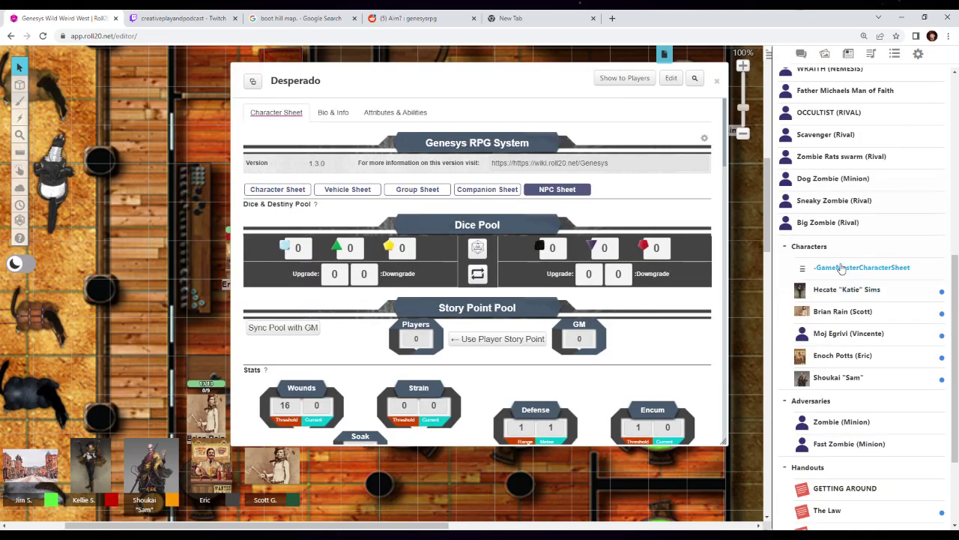
pyautogui.click(841, 269)
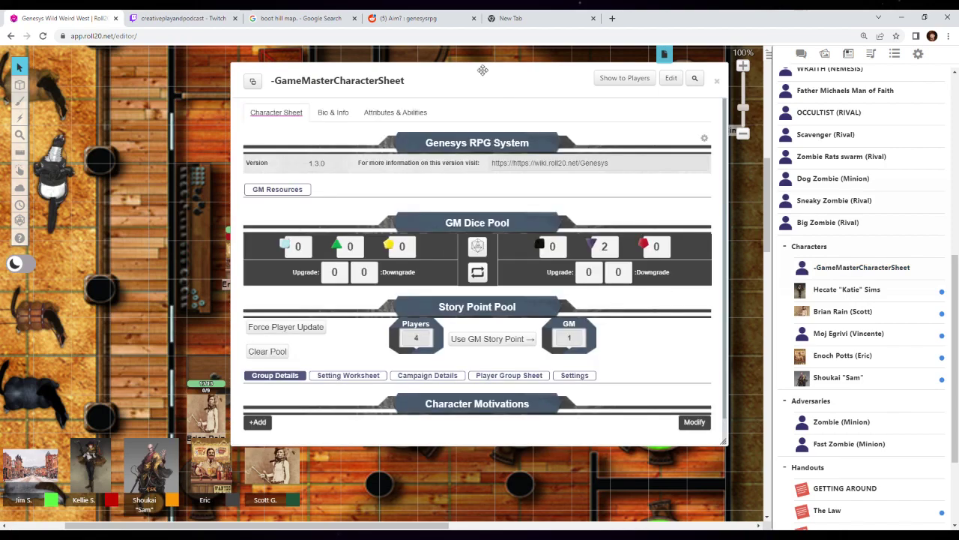
pyautogui.click(296, 80)
pyautogui.moveTo(315, 81); pyautogui.dragTo(66, 60)
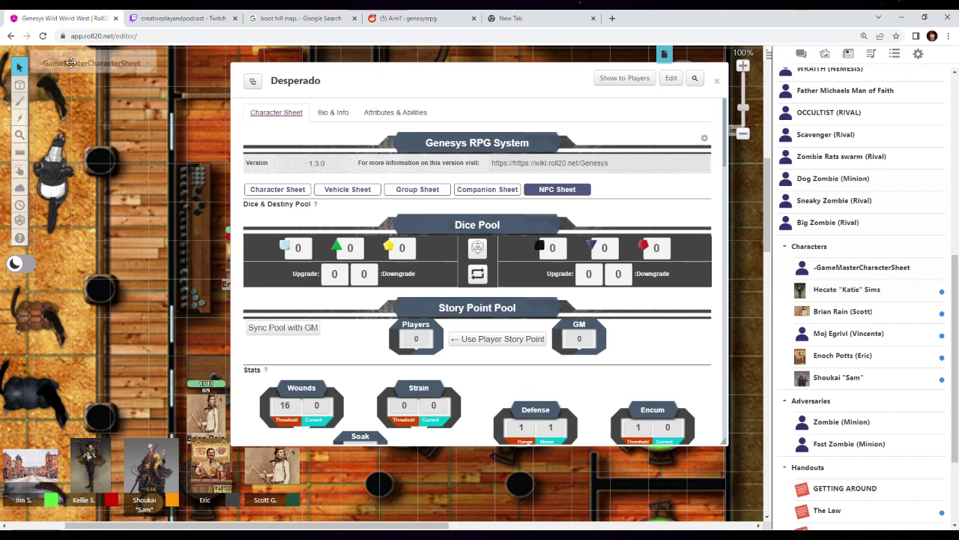
pyautogui.scroll(-2, 435, 332)
pyautogui.scroll(-1, 435, 332)
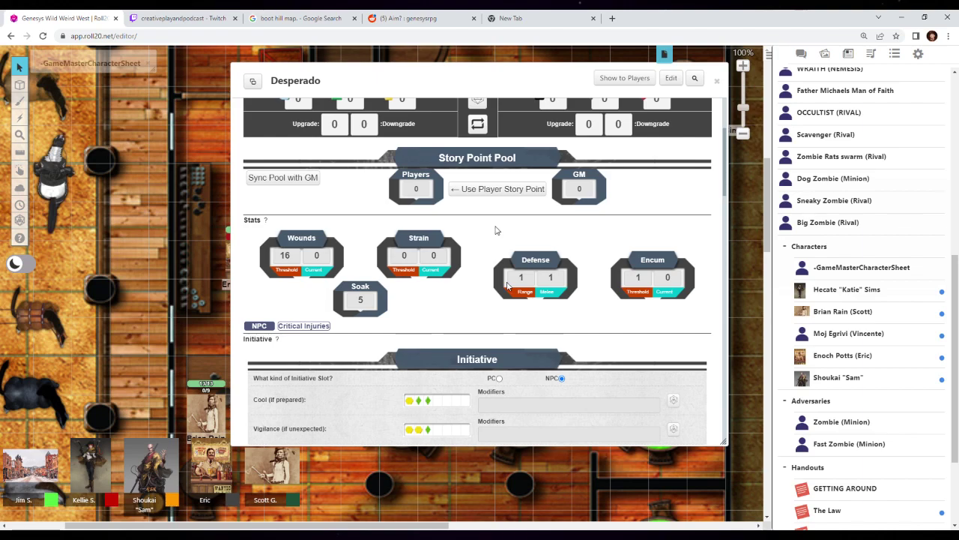
pyautogui.scroll(-2, 452, 310)
pyautogui.scroll(-3, 453, 311)
pyautogui.scroll(-3, 453, 310)
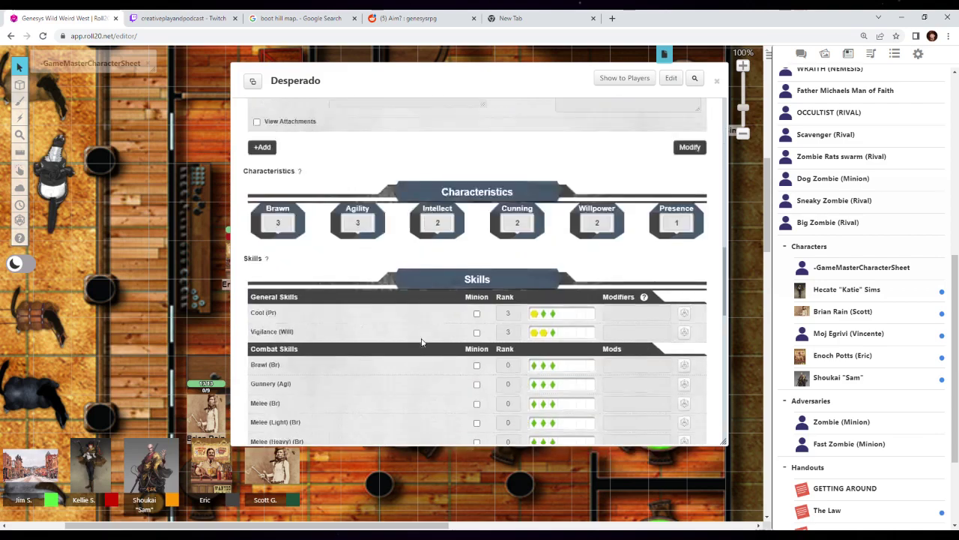
pyautogui.scroll(4, 453, 310)
pyautogui.scroll(2, 472, 330)
pyautogui.scroll(-5, 471, 330)
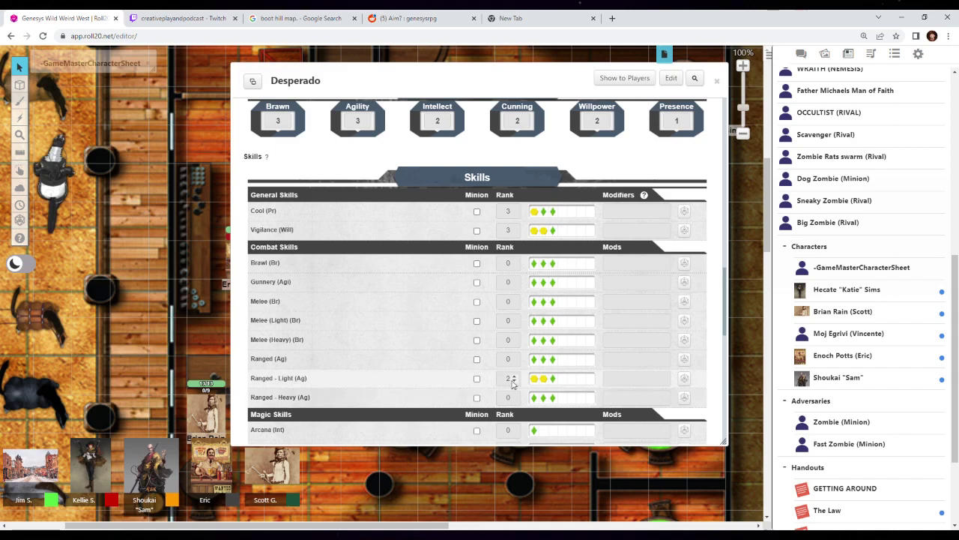
pyautogui.scroll(-2, 476, 296)
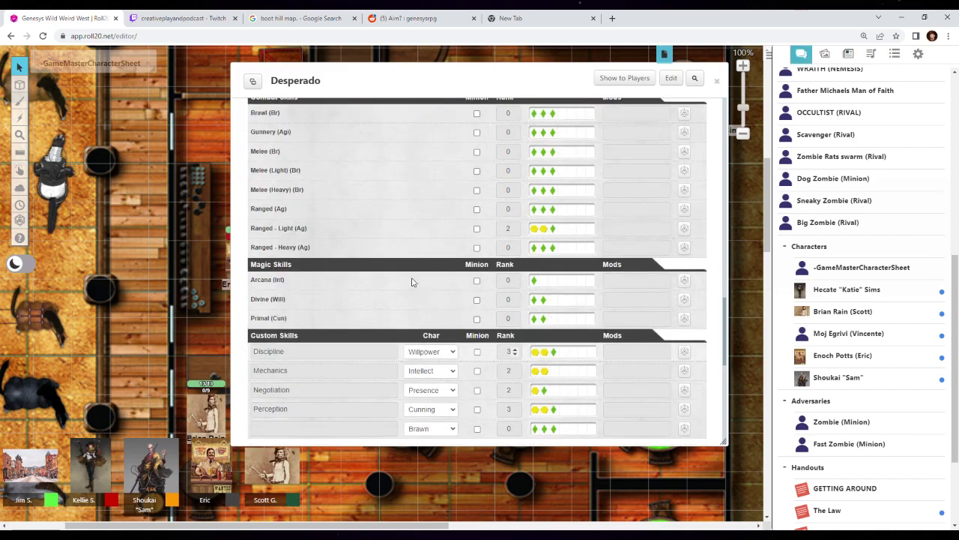
# Collapse the Desperado sheet, view its Perception roll in chat, then close the sheet and deselect.
pyautogui.doubleClick(450, 77)
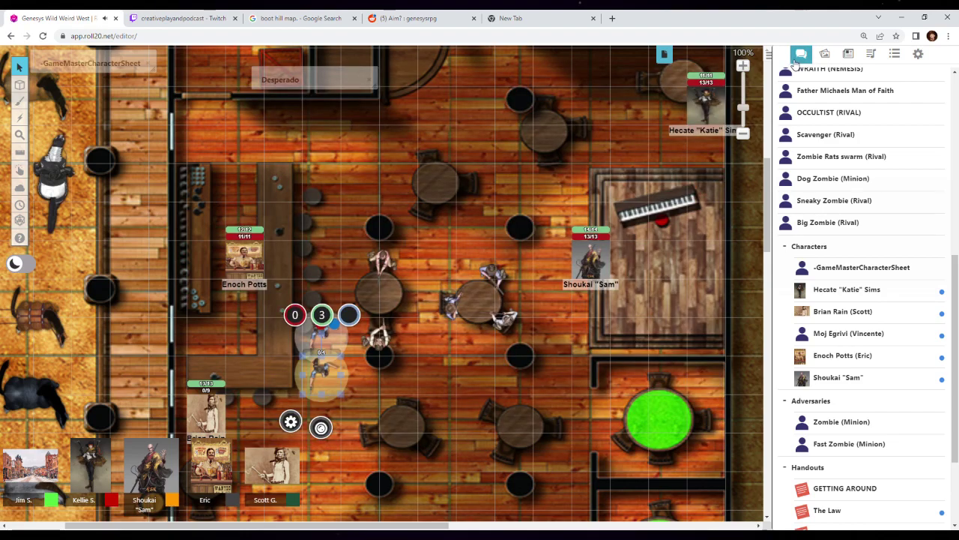
pyautogui.click(801, 54)
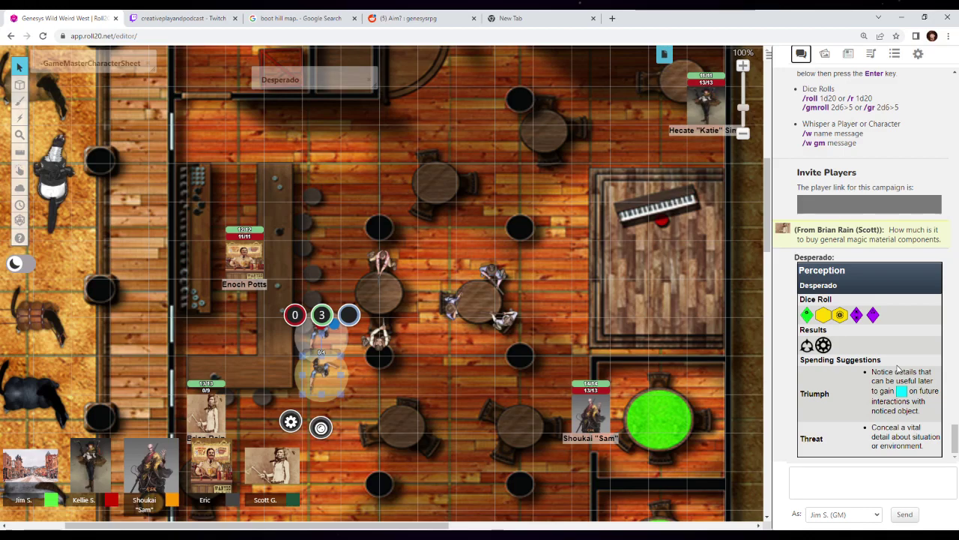
pyautogui.click(373, 76)
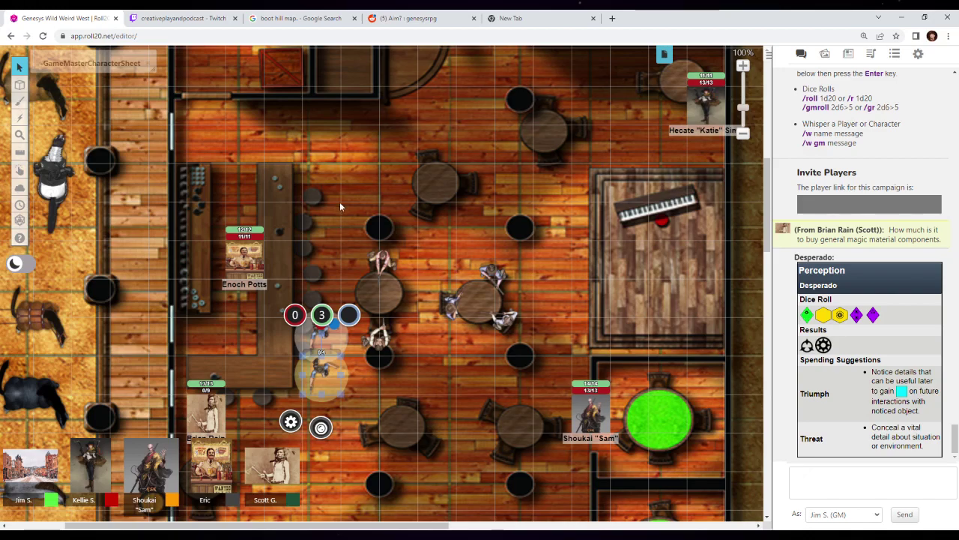
pyautogui.click(346, 492)
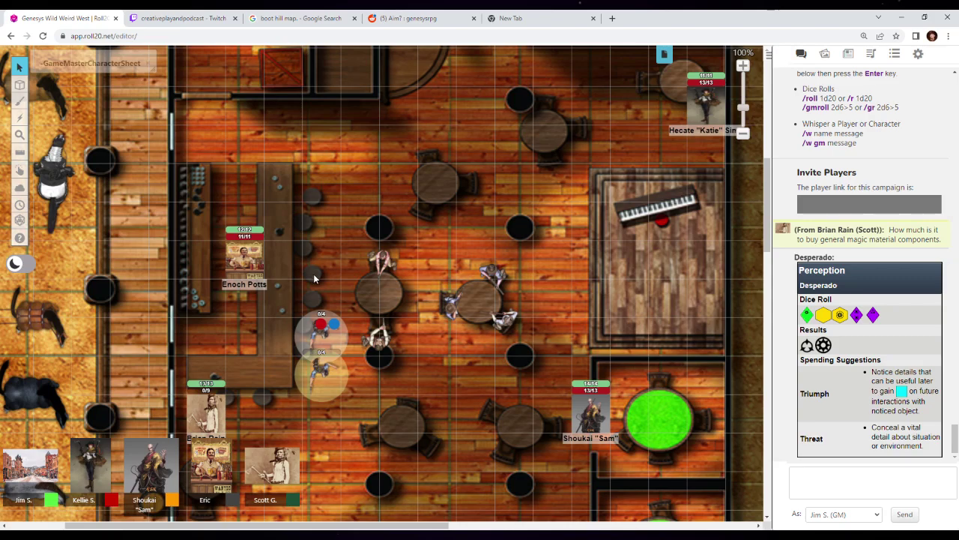
pyautogui.scroll(-2, 314, 278)
pyautogui.scroll(1, 271, 296)
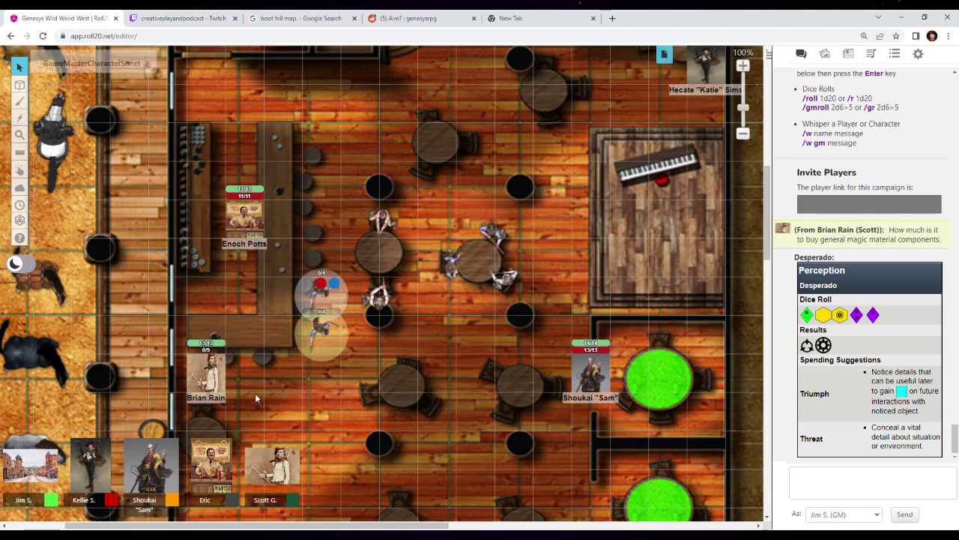
# Reposition the figures around the central table, moving one to its upper side, then deselect.
pyautogui.click(486, 256)
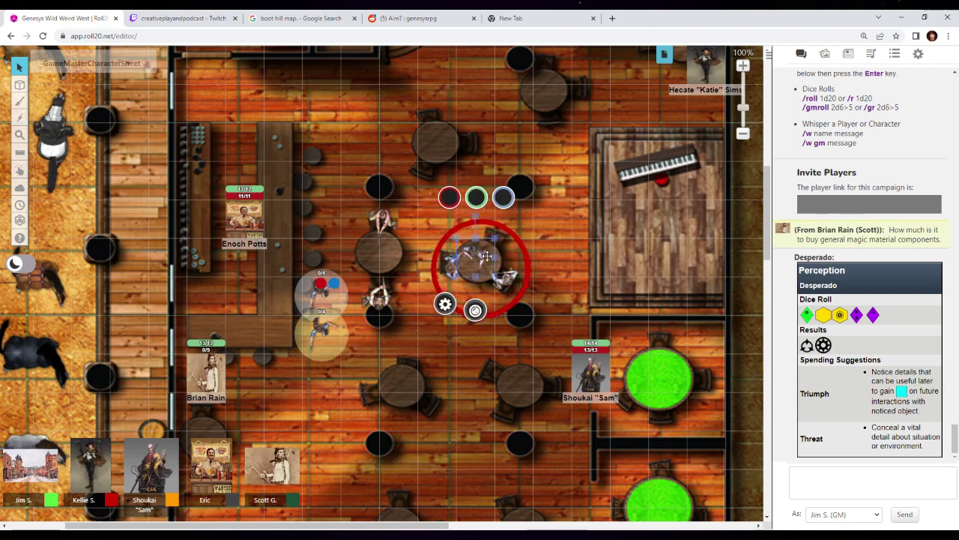
pyautogui.press('Escape')
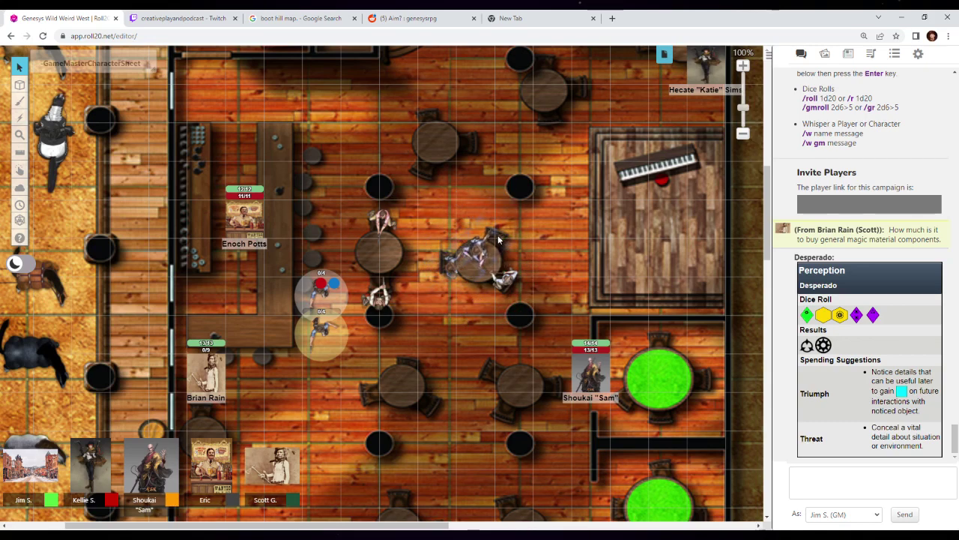
pyautogui.moveTo(486, 255); pyautogui.dragTo(495, 236)
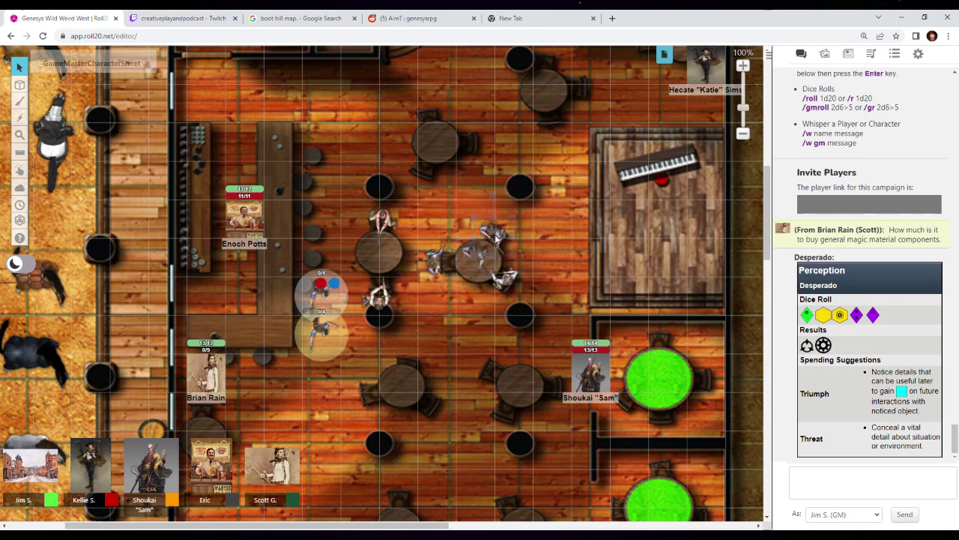
pyautogui.click(495, 239)
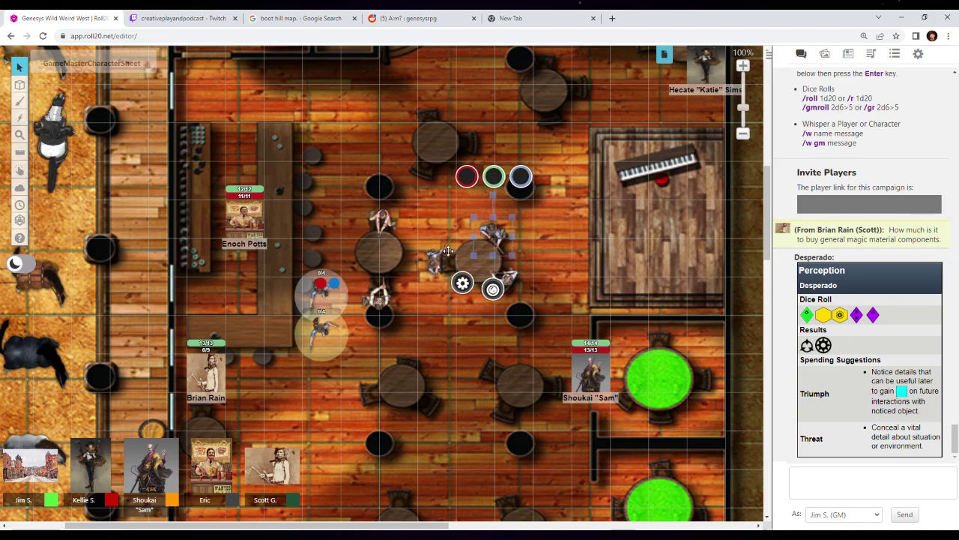
pyautogui.moveTo(435, 259); pyautogui.dragTo(442, 266)
pyautogui.click(443, 266)
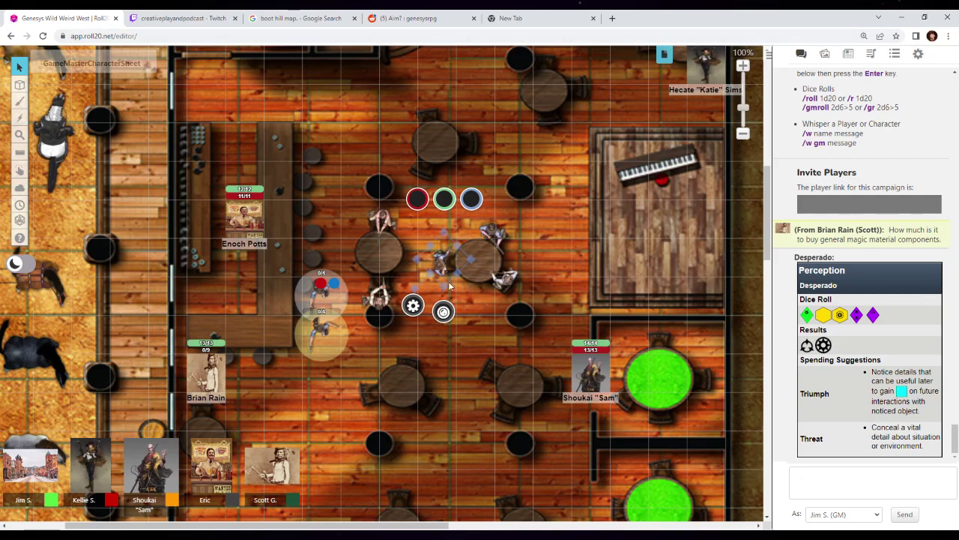
pyautogui.click(384, 250)
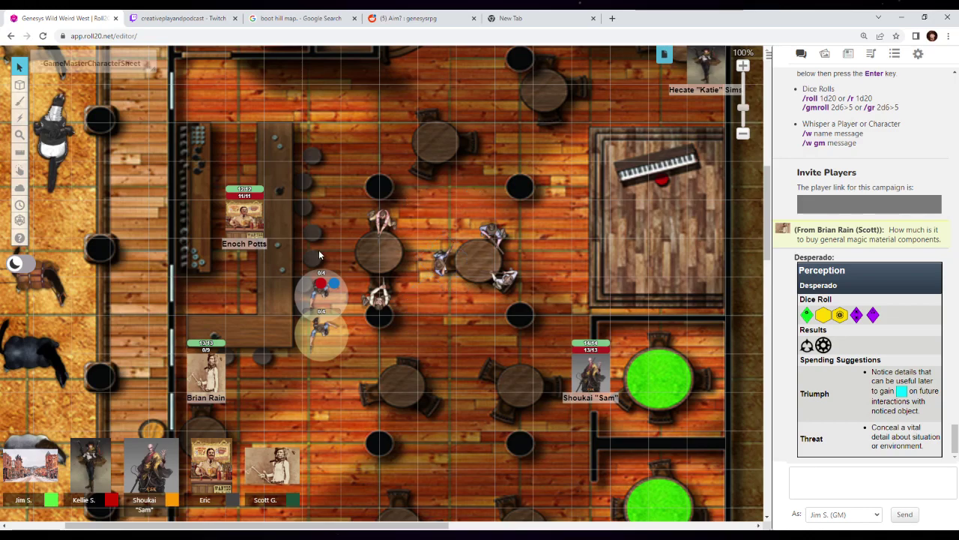
pyautogui.click(210, 334)
pyautogui.click(480, 255)
pyautogui.click(479, 272)
pyautogui.click(477, 267)
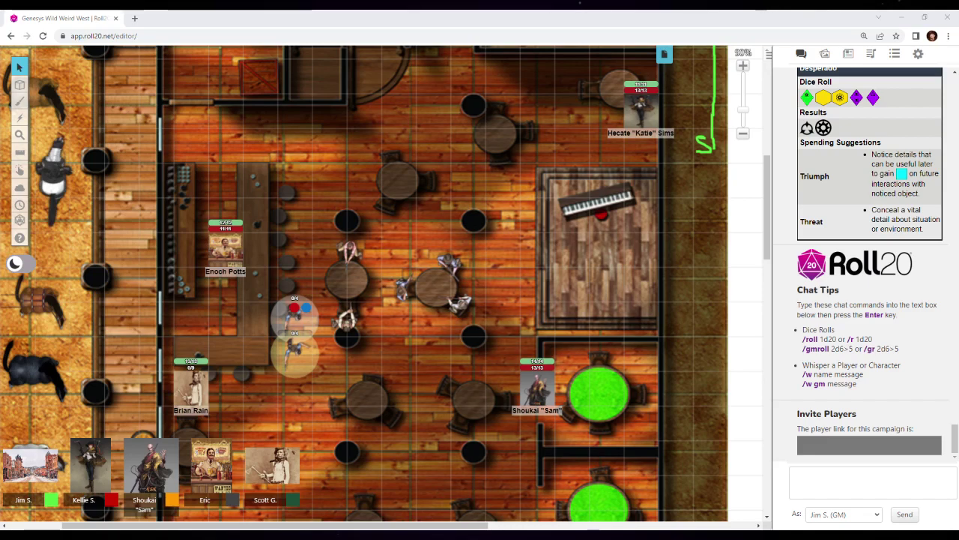
# Ping beside Shoukai "Sam" and drag the 0/4 token next to him.
pyautogui.click(432, 296)
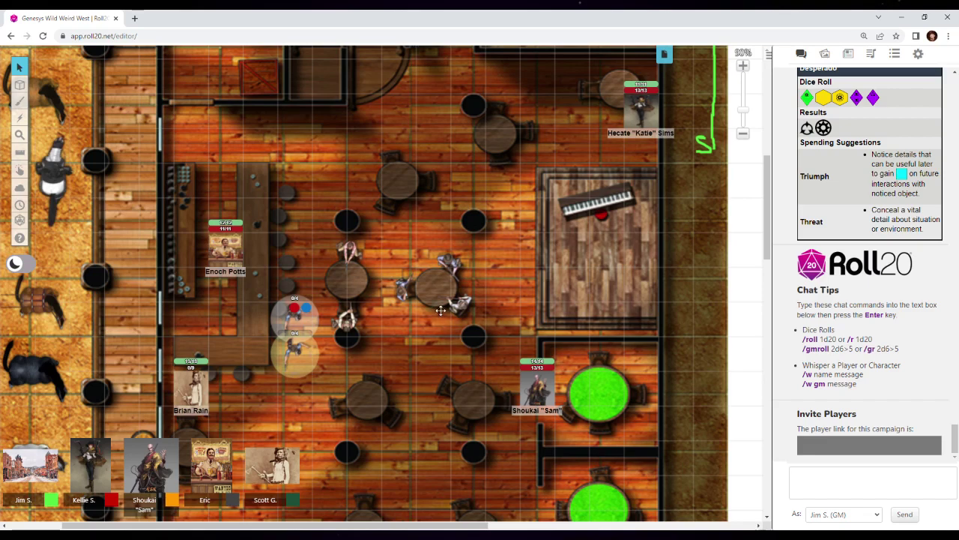
pyautogui.moveTo(294, 347); pyautogui.dragTo(329, 371)
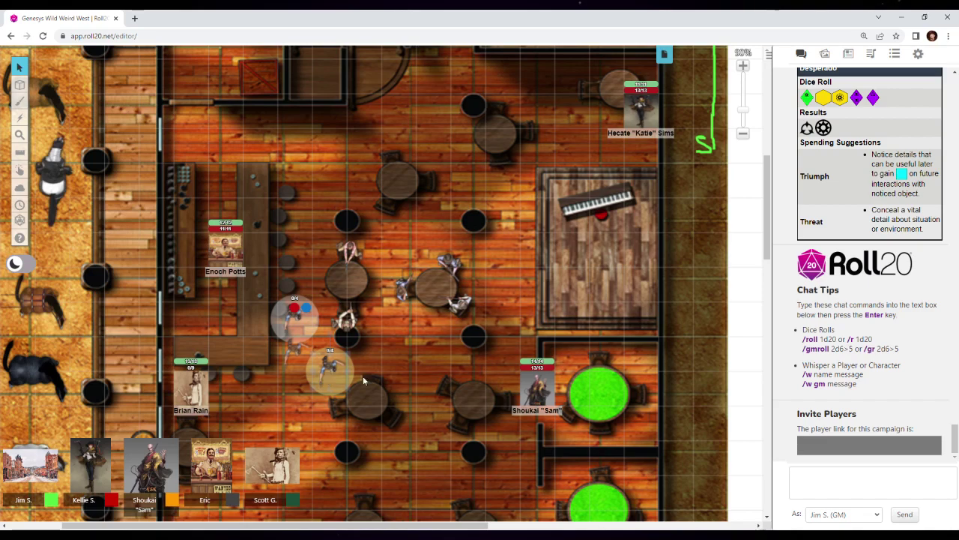
pyautogui.moveTo(329, 379); pyautogui.dragTo(433, 308)
pyautogui.click(349, 363)
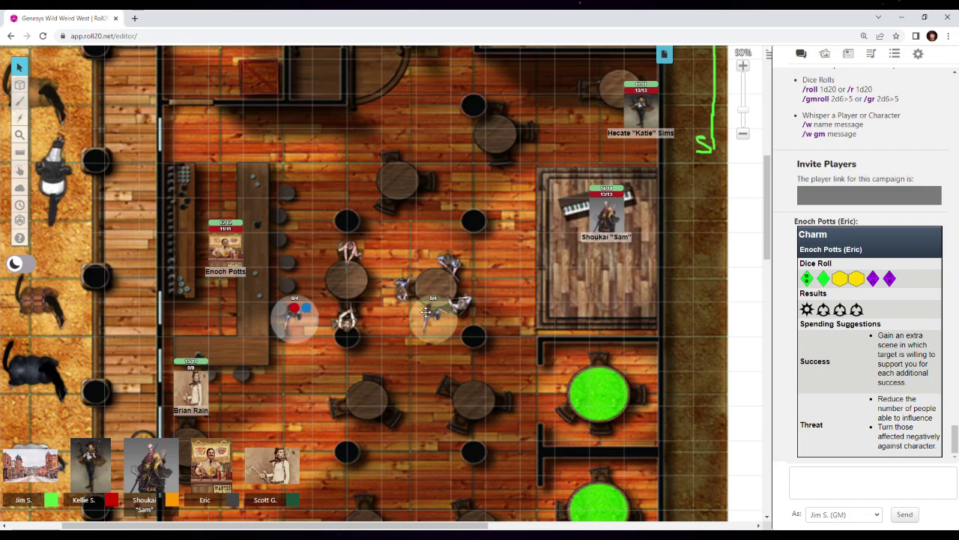
# Drag the red-and-blue token into the top room and up to the head of the stairs.
pyautogui.moveTo(294, 308); pyautogui.dragTo(321, 104)
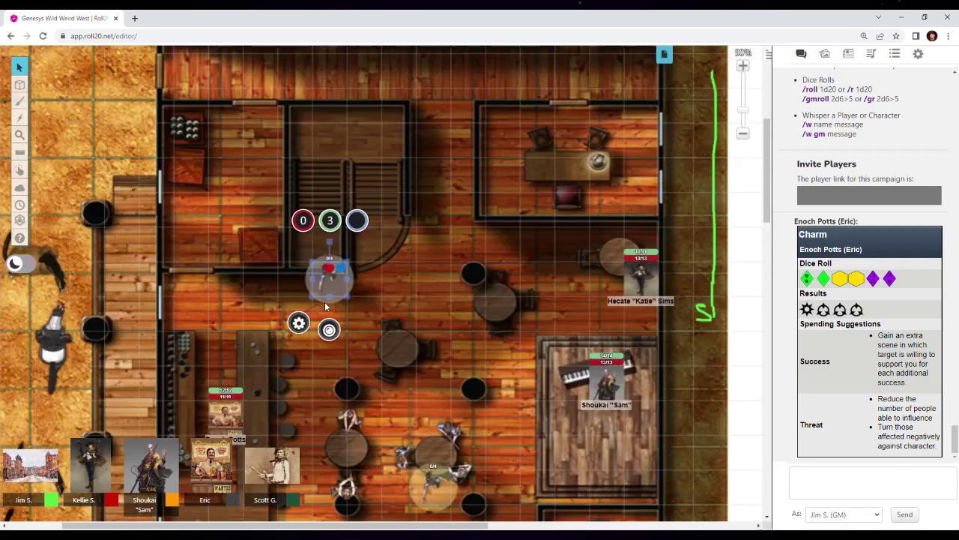
pyautogui.scroll(3, 328, 144)
pyautogui.moveTo(339, 274); pyautogui.dragTo(368, 176)
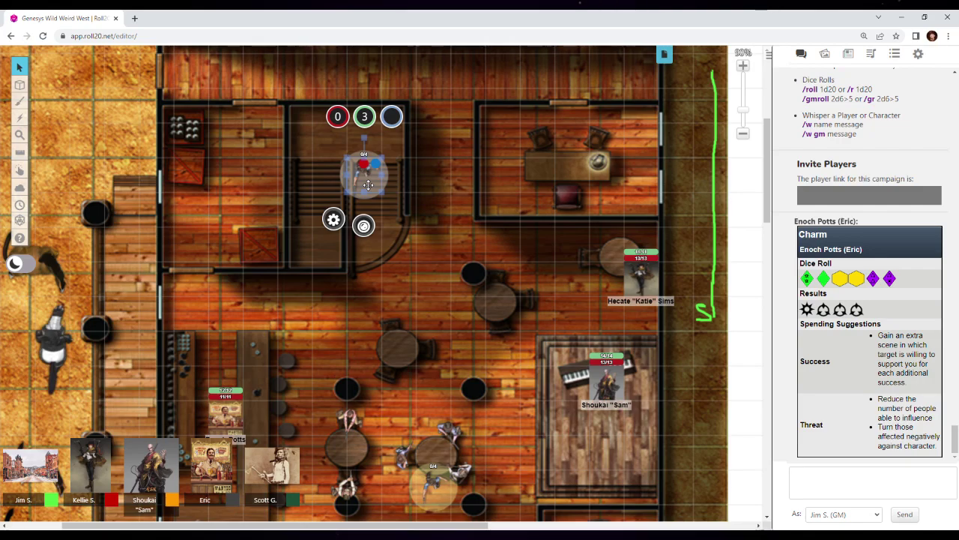
pyautogui.scroll(-2, 304, 334)
pyautogui.scroll(-5, 304, 335)
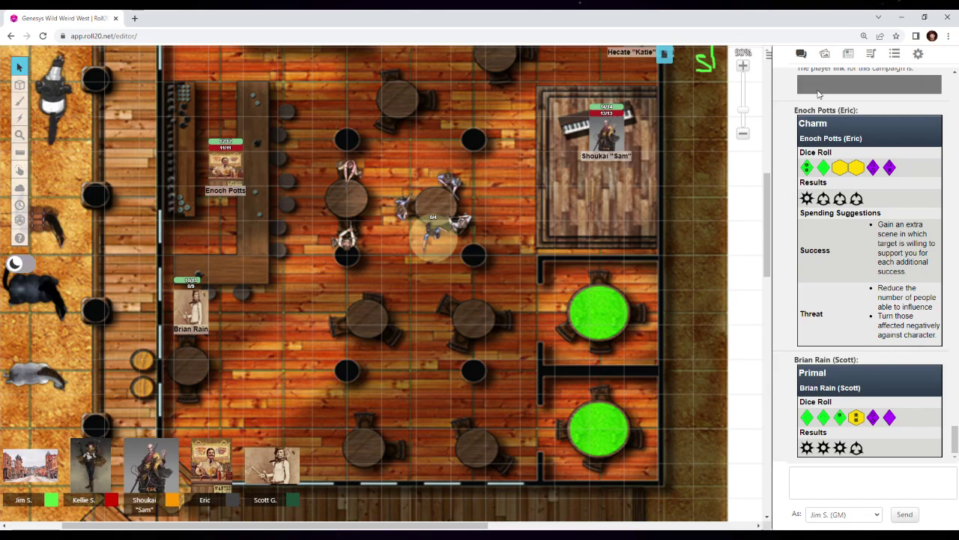
# Mark Brian Rain's token with the eye status marker.
pyautogui.click(482, 451)
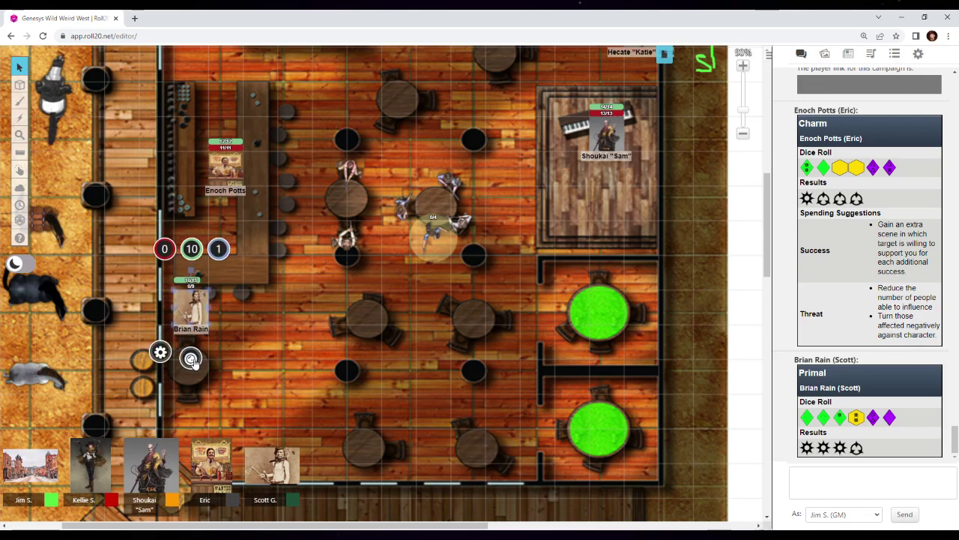
pyautogui.click(191, 357)
pyautogui.scroll(-3, 270, 356)
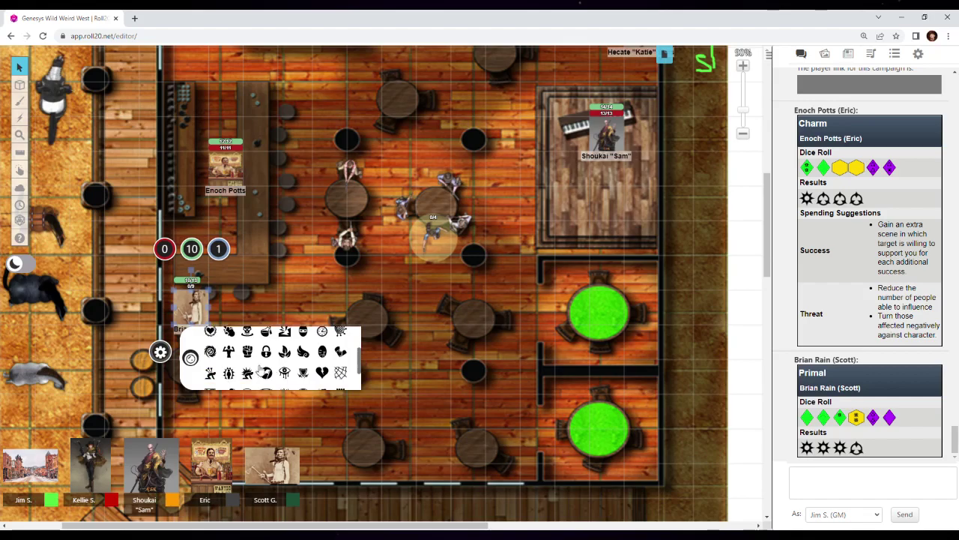
pyautogui.click(285, 372)
pyautogui.click(256, 225)
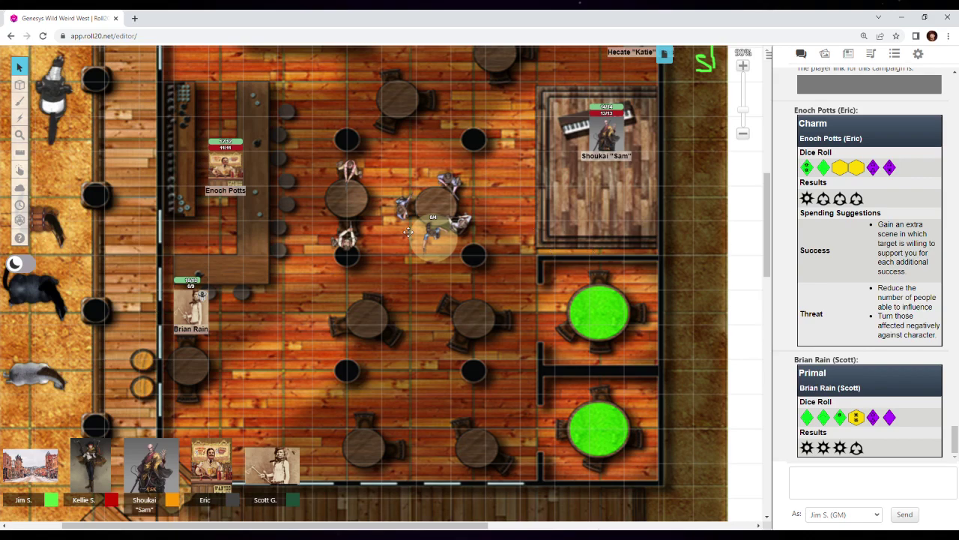
# Ping beside the figure at the central table and select its token.
pyautogui.click(311, 230)
pyautogui.click(388, 227)
pyautogui.click(390, 229)
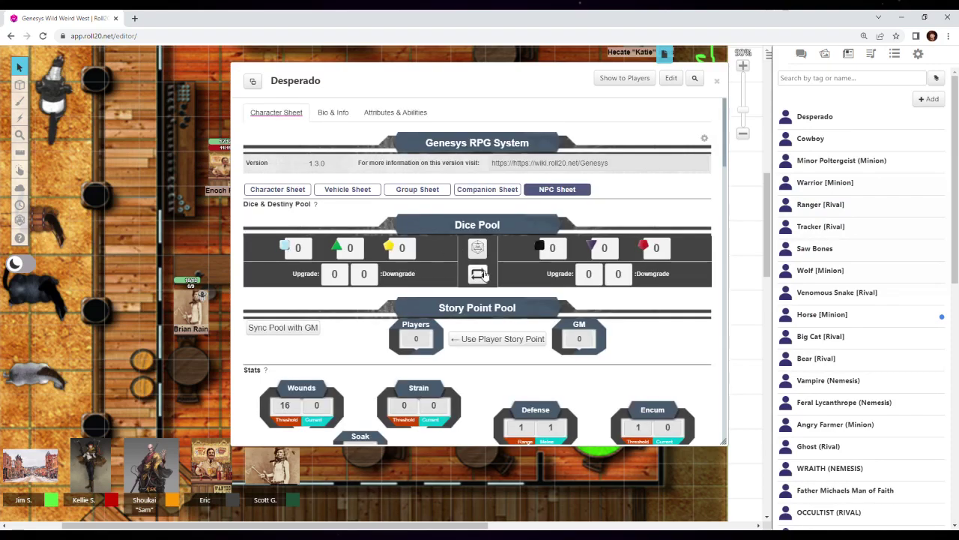
pyautogui.scroll(-5, 443, 258)
pyautogui.scroll(-4, 480, 269)
pyautogui.scroll(-4, 600, 300)
# Roll the Desperado's Cool check, view the result in chat, and minimize the sheet.
pyautogui.click(682, 312)
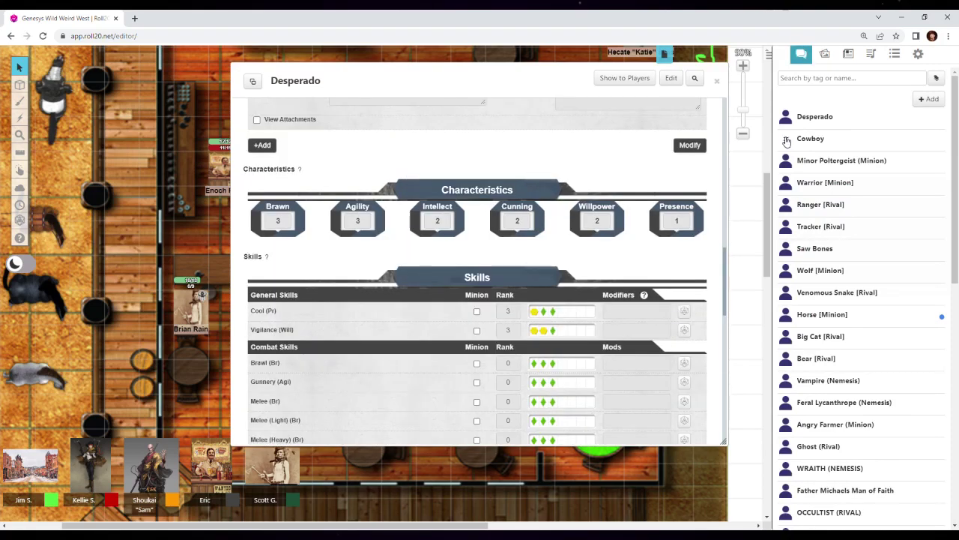
pyautogui.click(801, 54)
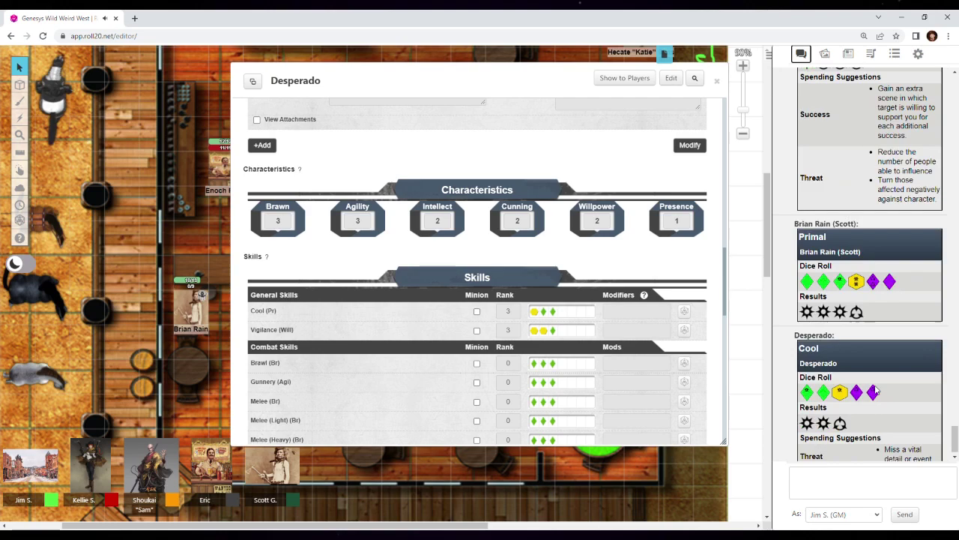
pyautogui.doubleClick(464, 81)
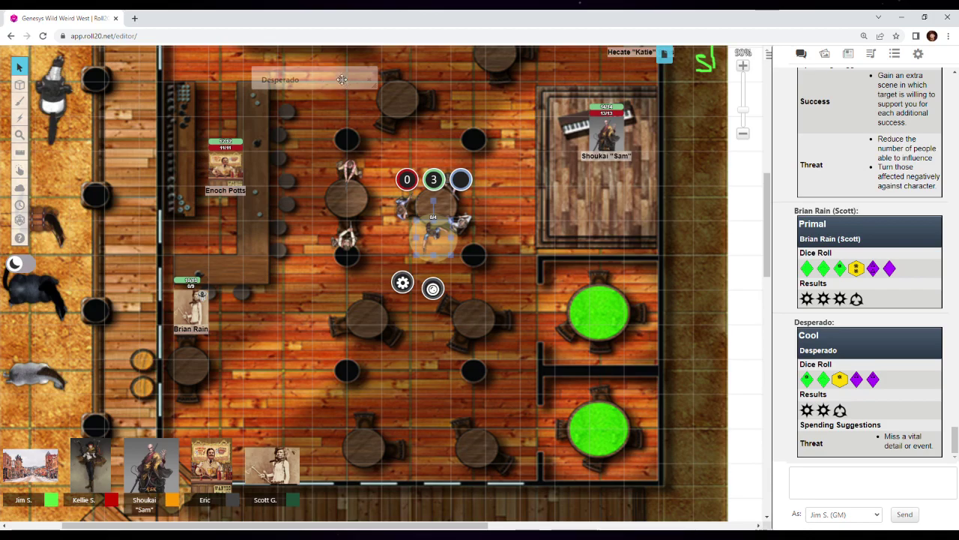
# Review the GM dice pool, minimize the GM sheet, show chat, and ping the bar's end.
pyautogui.doubleClick(342, 81)
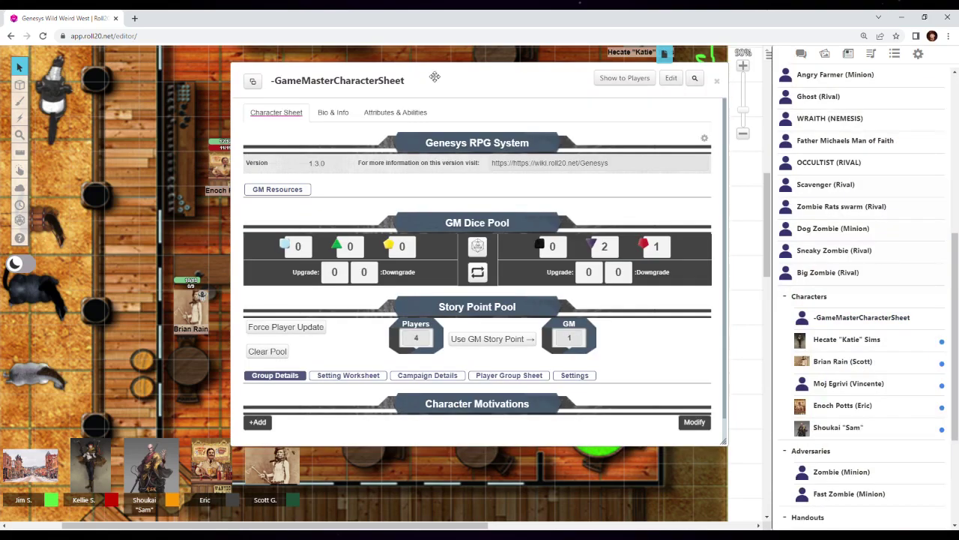
pyautogui.doubleClick(435, 78)
pyautogui.click(801, 53)
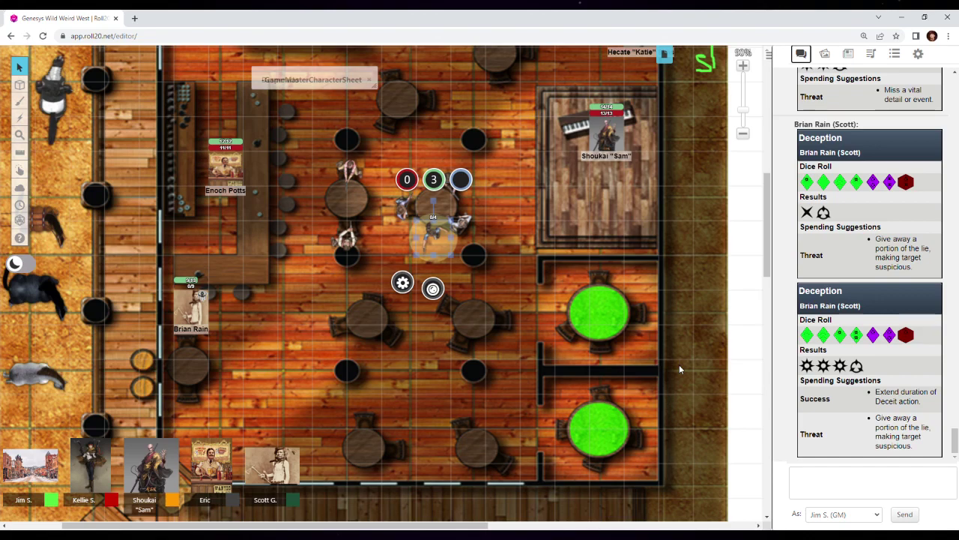
pyautogui.click(391, 245)
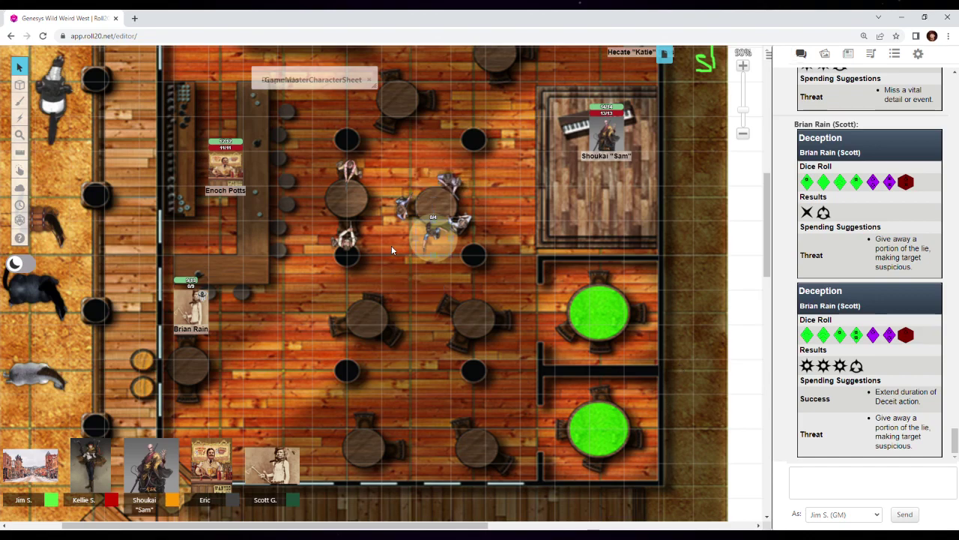
pyautogui.click(277, 251)
pyautogui.scroll(3, 571, 238)
pyautogui.scroll(1, 571, 239)
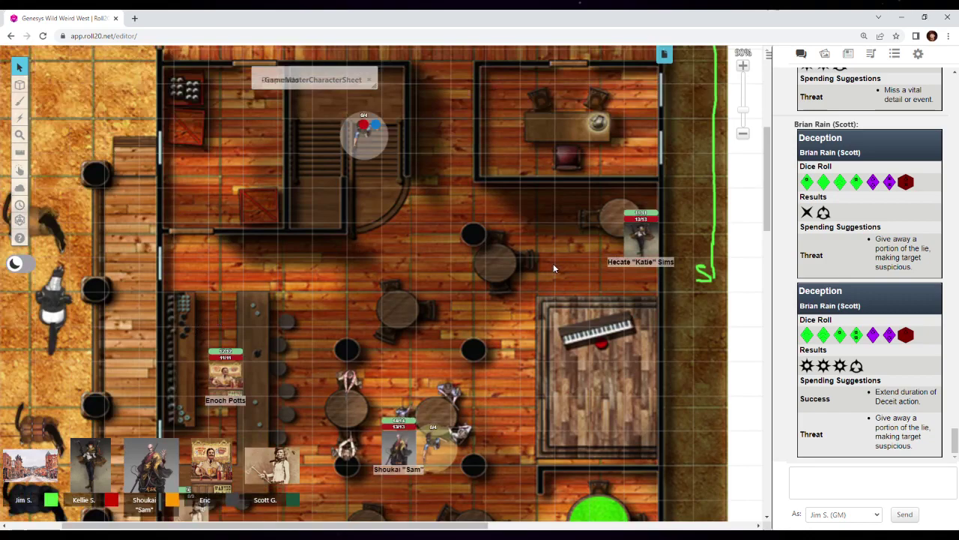
pyautogui.scroll(-4, 553, 263)
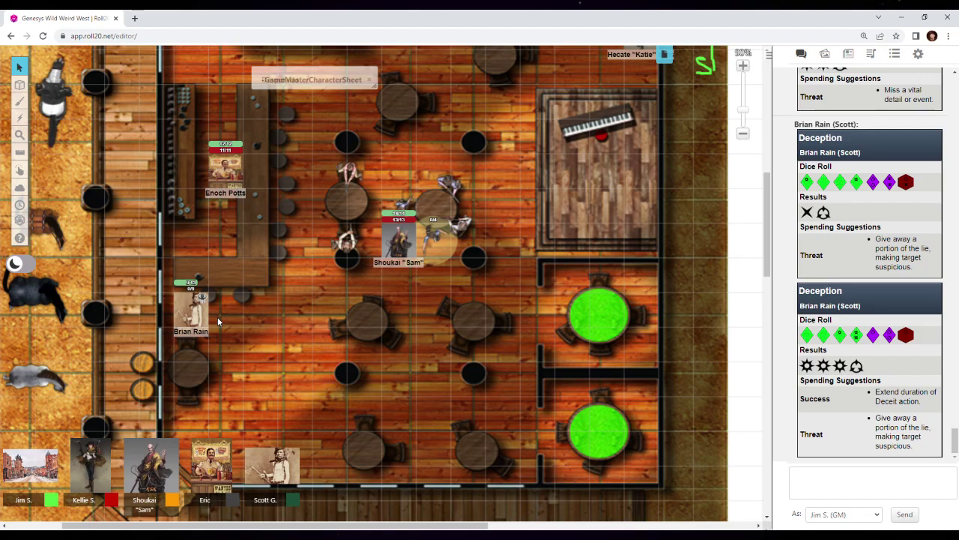
# Select the ghost token right of Shoukai "Sam" and briefly reopen the GM sheet's dice pool.
pyautogui.click(352, 184)
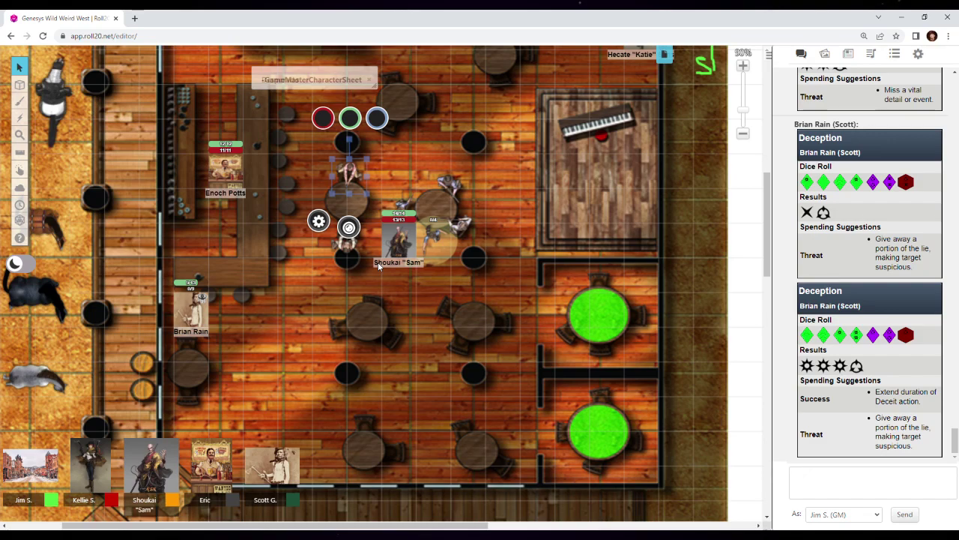
pyautogui.doubleClick(312, 79)
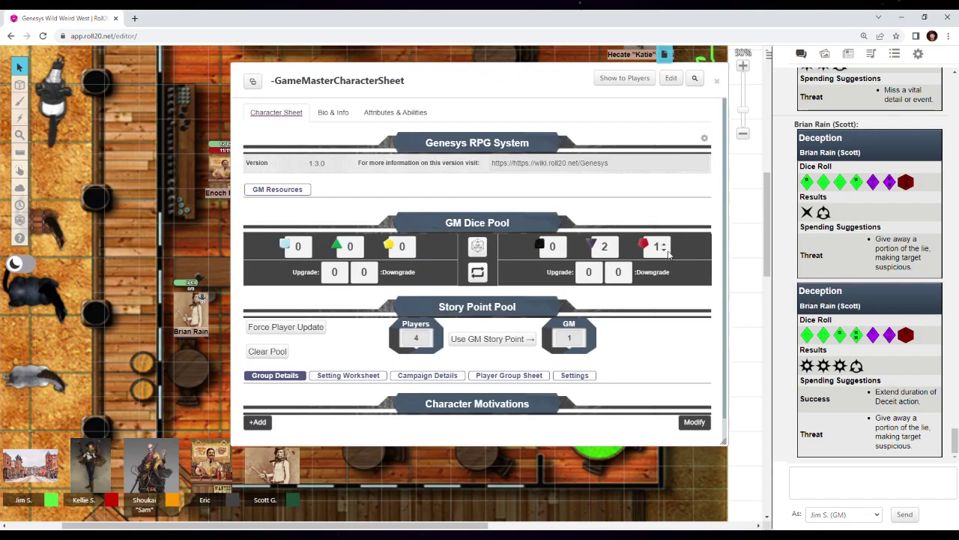
pyautogui.doubleClick(452, 75)
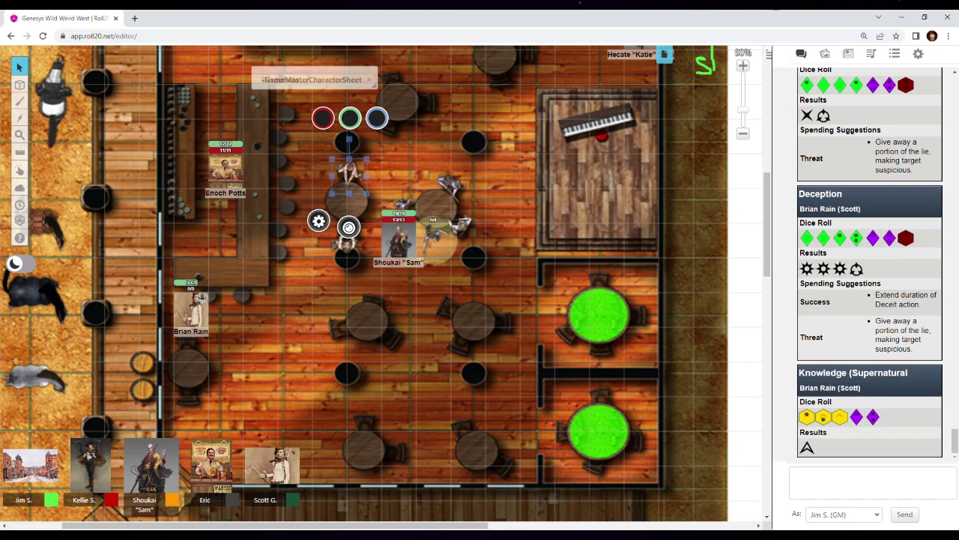
# Deselect the ghost, drag the minimized GM sheet aside, and expand it to show its pools.
pyautogui.click(444, 244)
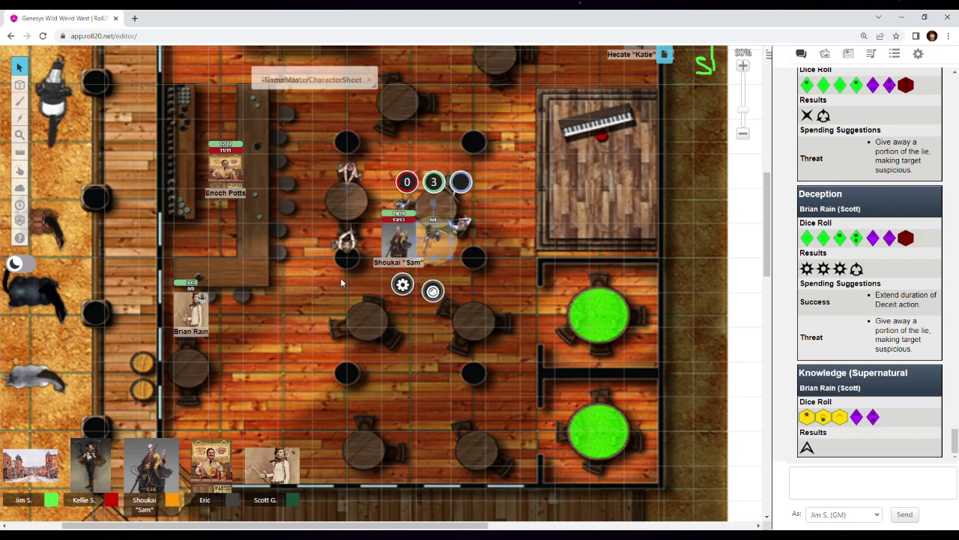
pyautogui.click(340, 278)
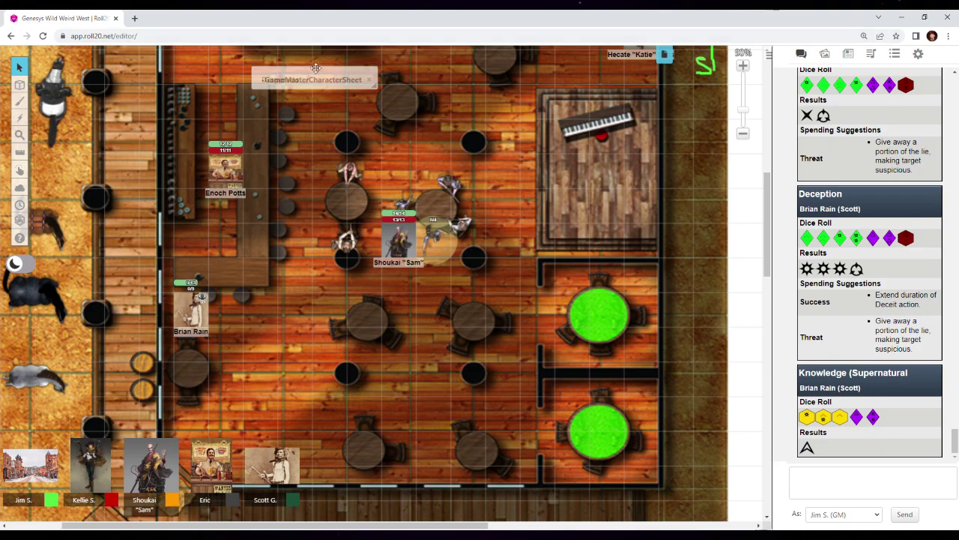
pyautogui.moveTo(323, 80); pyautogui.dragTo(274, 107)
pyautogui.doubleClick(274, 106)
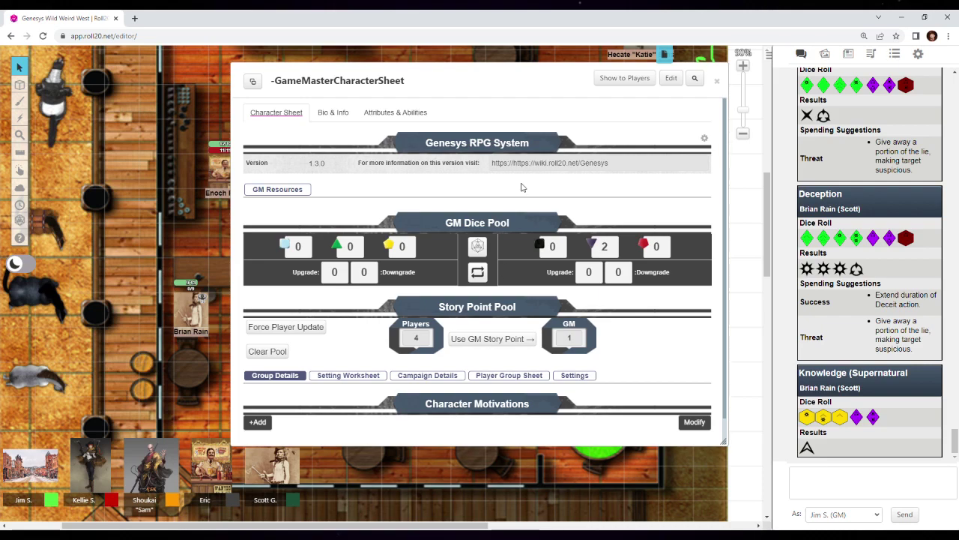
# Spend the GM story point, leaving the GM with 0 points, then minimize the GM sheet.
pyautogui.click(492, 339)
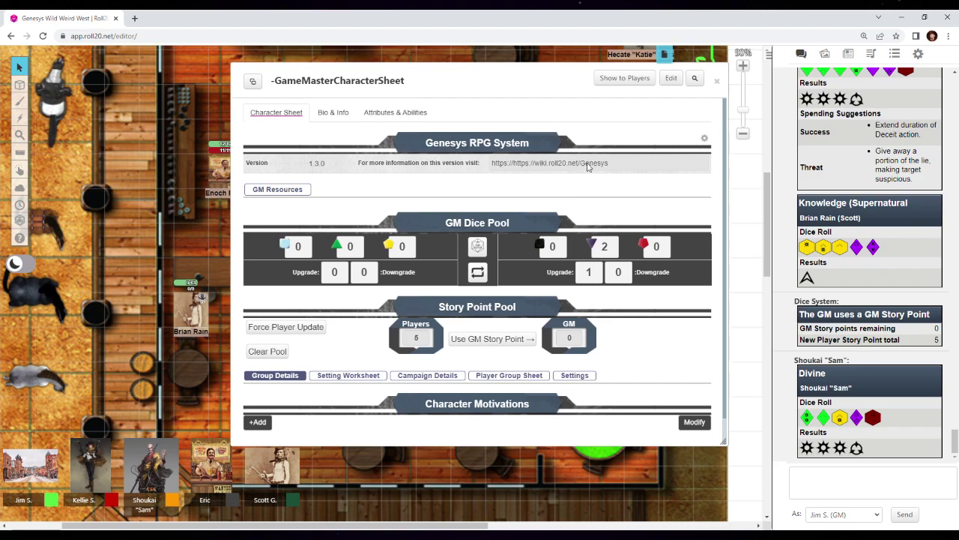
pyautogui.doubleClick(479, 76)
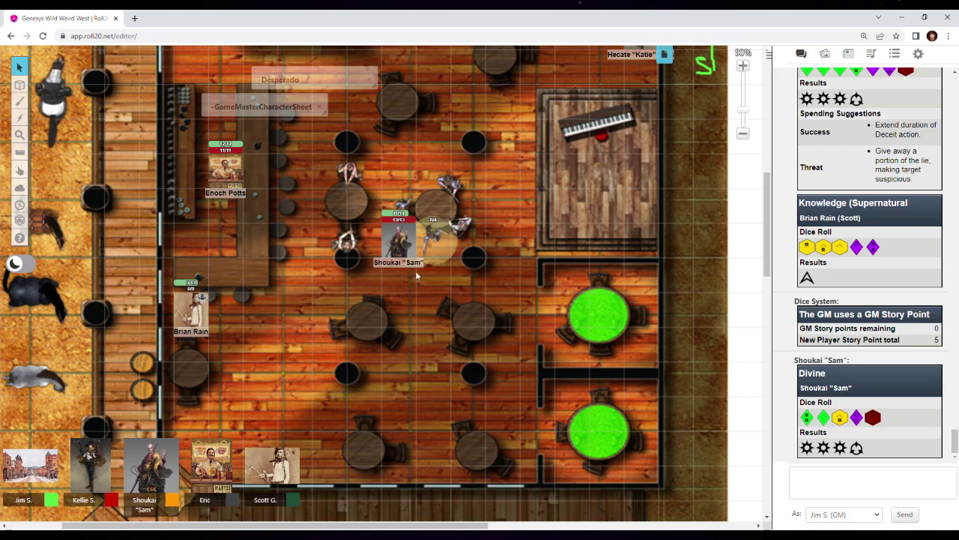
# Ping the saloon floor near a ghost and select the ghost token beside Shoukai "Sam".
pyautogui.click(284, 255)
pyautogui.click(280, 251)
pyautogui.click(346, 243)
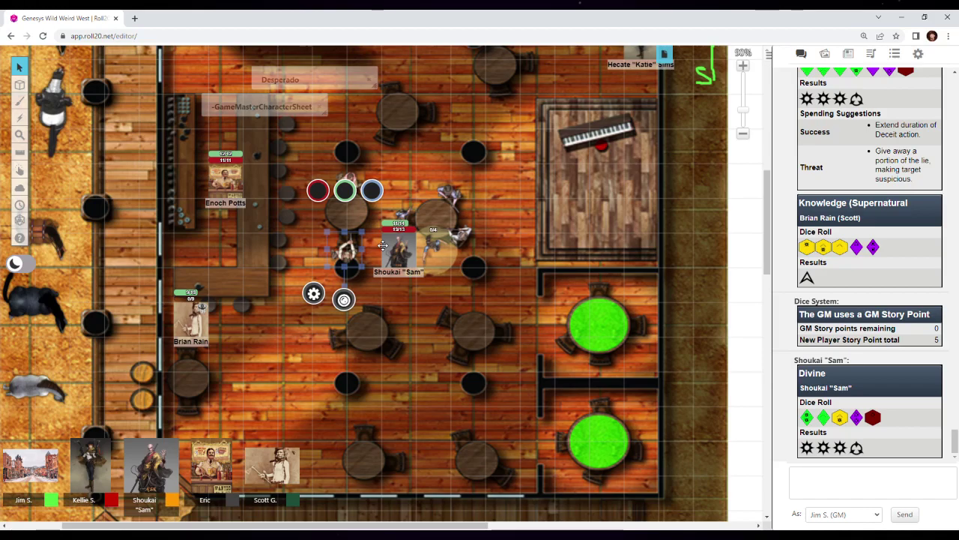
# Search the art library for 'preacher' and drop the Christhulu_Preacher figure below the saloon's bottom wall.
pyautogui.click(825, 54)
pyautogui.click(846, 104)
pyautogui.write('preach')
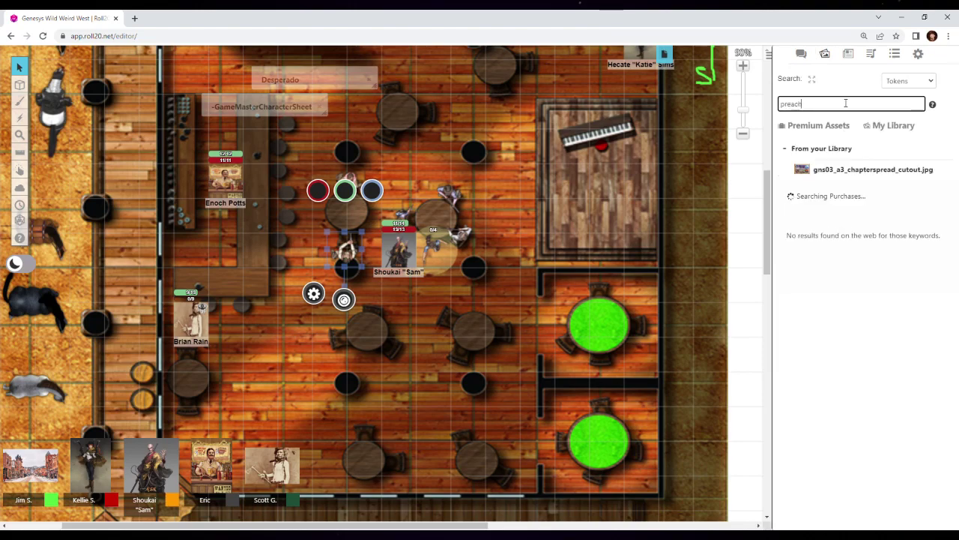
pyautogui.write('er')
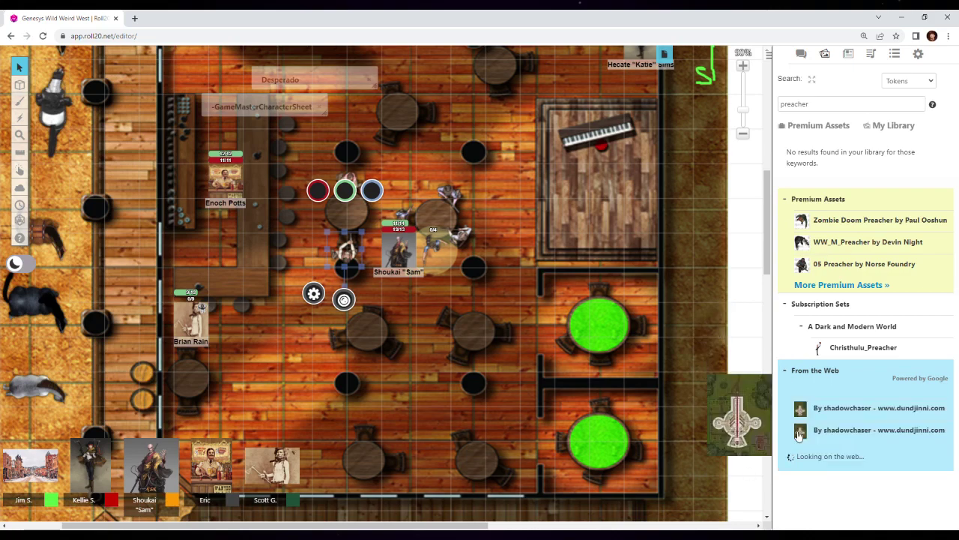
pyautogui.moveTo(864, 263)
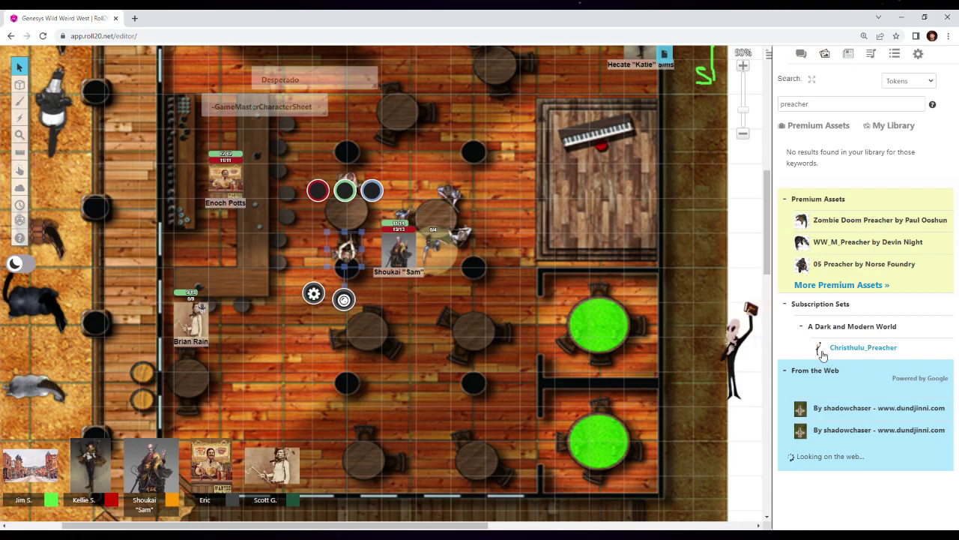
pyautogui.scroll(-1, 487, 343)
pyautogui.scroll(-1, 488, 343)
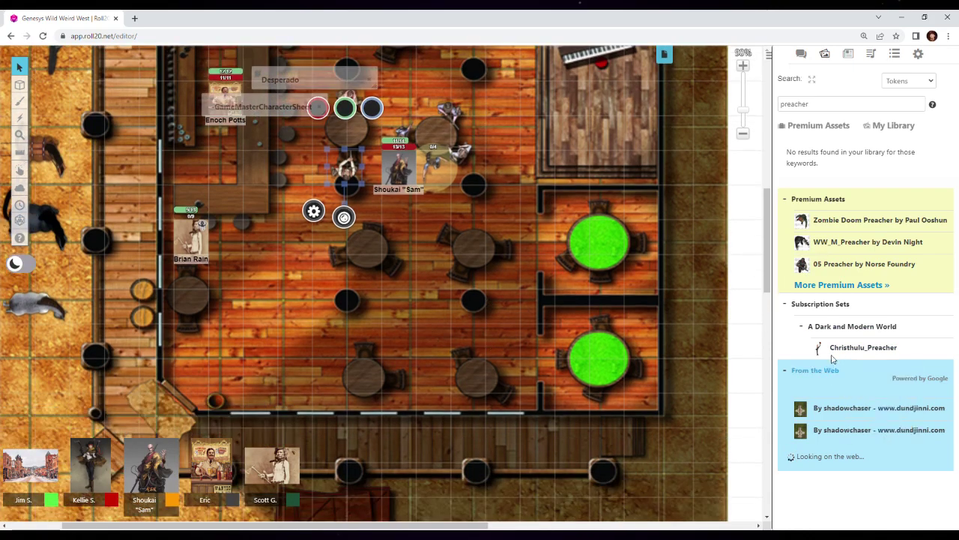
pyautogui.moveTo(815, 347); pyautogui.dragTo(325, 443)
pyautogui.scroll(-1, 407, 470)
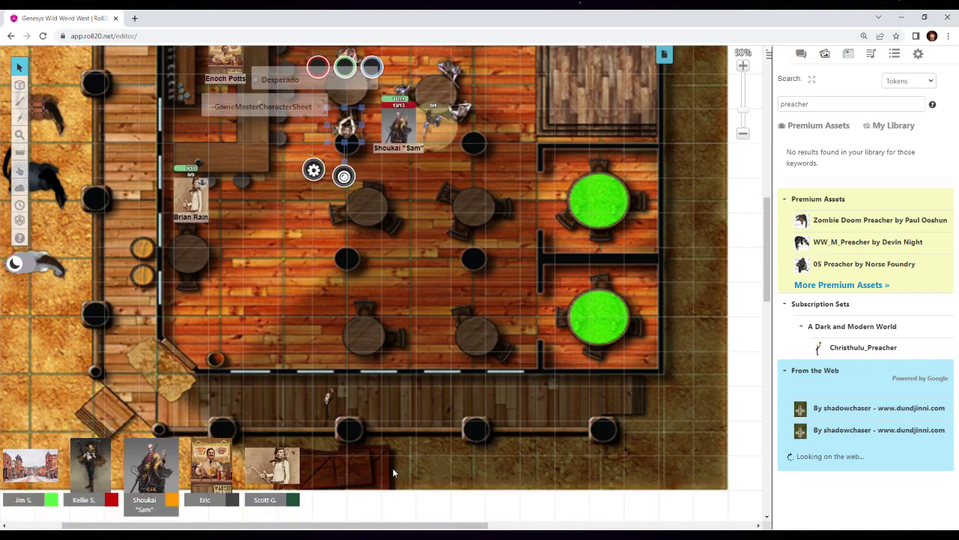
pyautogui.scroll(1, 393, 468)
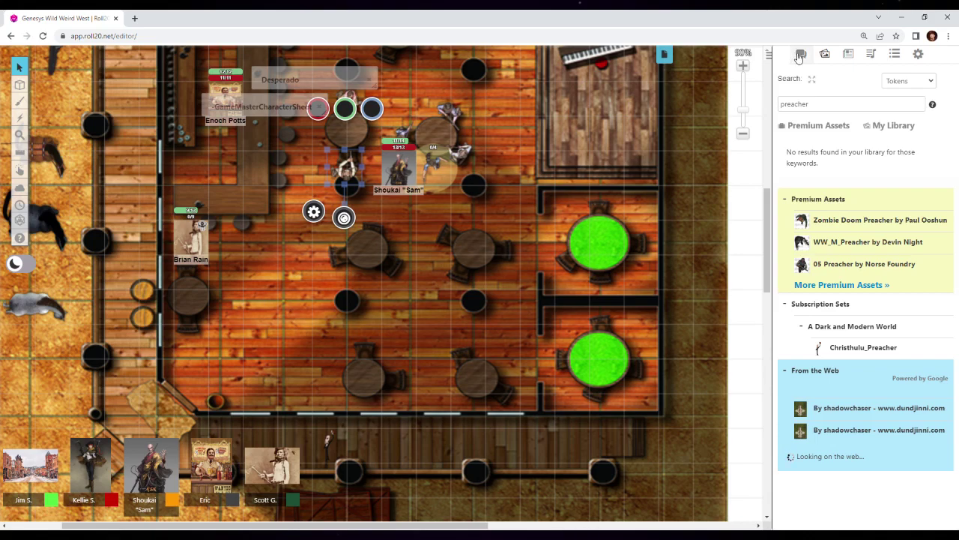
# Open the south-edge token's settings, show the chat log of rolls, and minimize the settings.
pyautogui.doubleClick(332, 446)
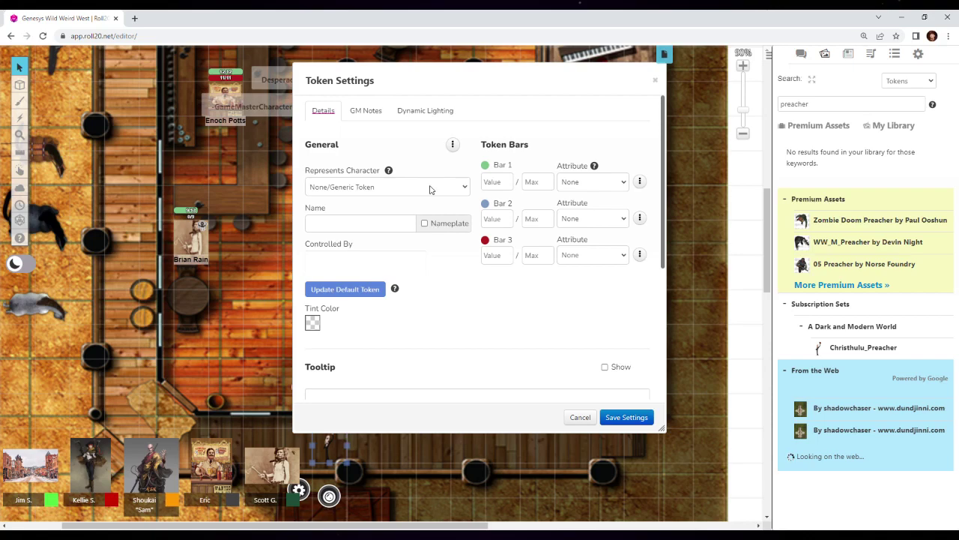
pyautogui.click(801, 53)
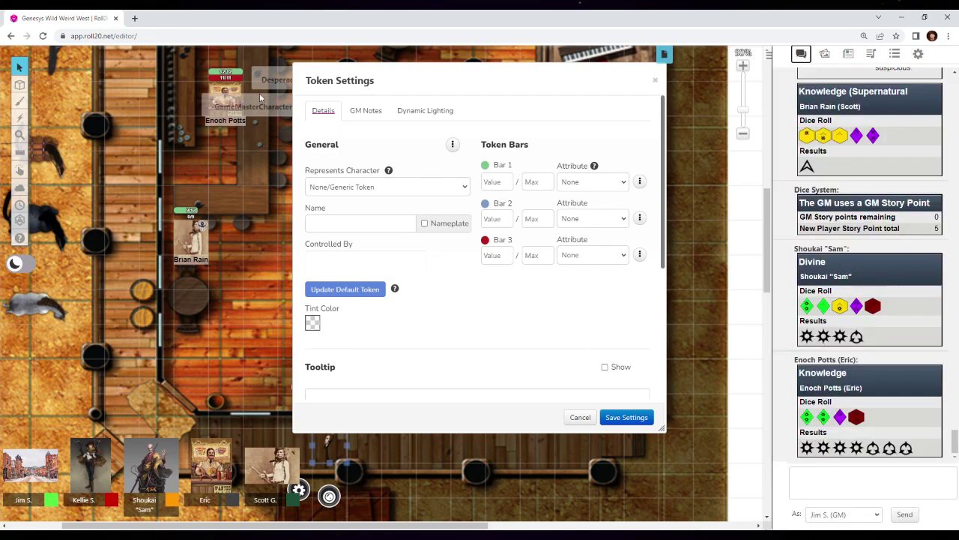
pyautogui.keyDown('shift'); pyautogui.doubleClick(267, 102); pyautogui.keyUp('shift')
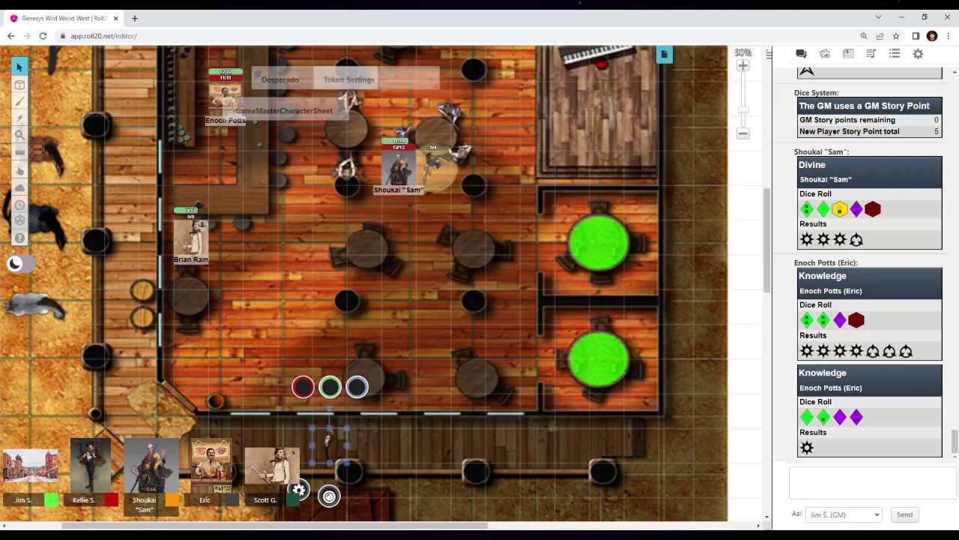
# Move the collapsed token settings aside and drag Shoukai "Sam" up to the bar.
pyautogui.moveTo(412, 82); pyautogui.dragTo(577, 59)
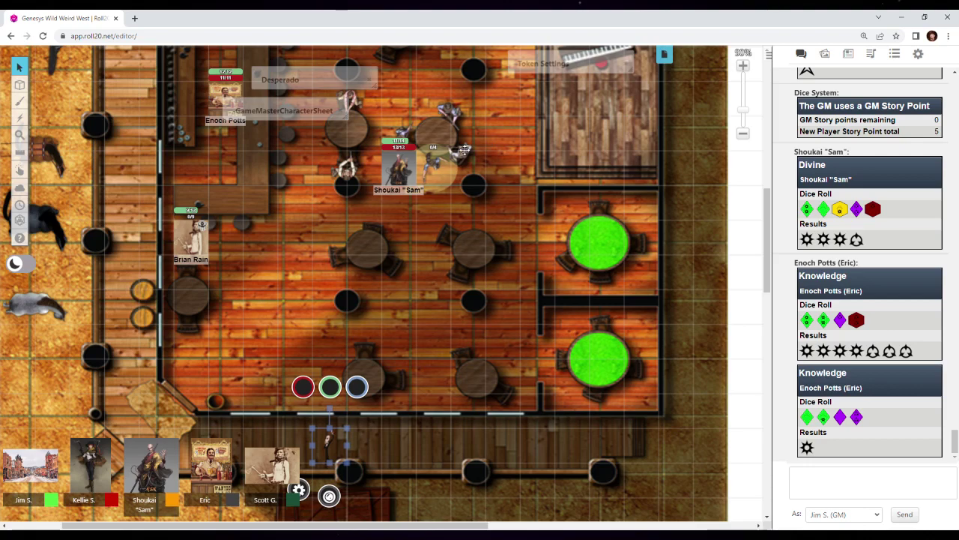
pyautogui.moveTo(399, 166); pyautogui.dragTo(296, 105)
pyautogui.click(413, 202)
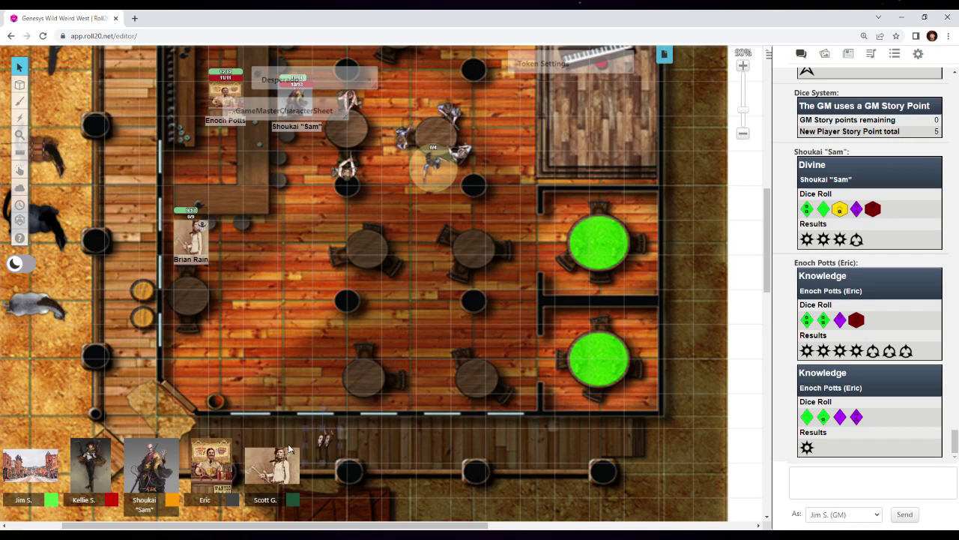
# Select the small southwest-corner figure and ping a spot on the saloon floor.
pyautogui.click(163, 410)
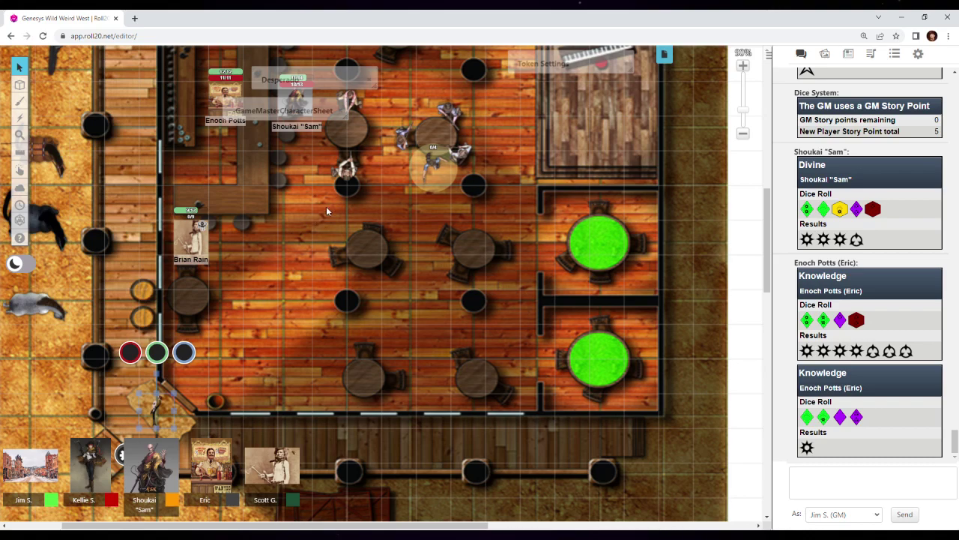
pyautogui.click(400, 196)
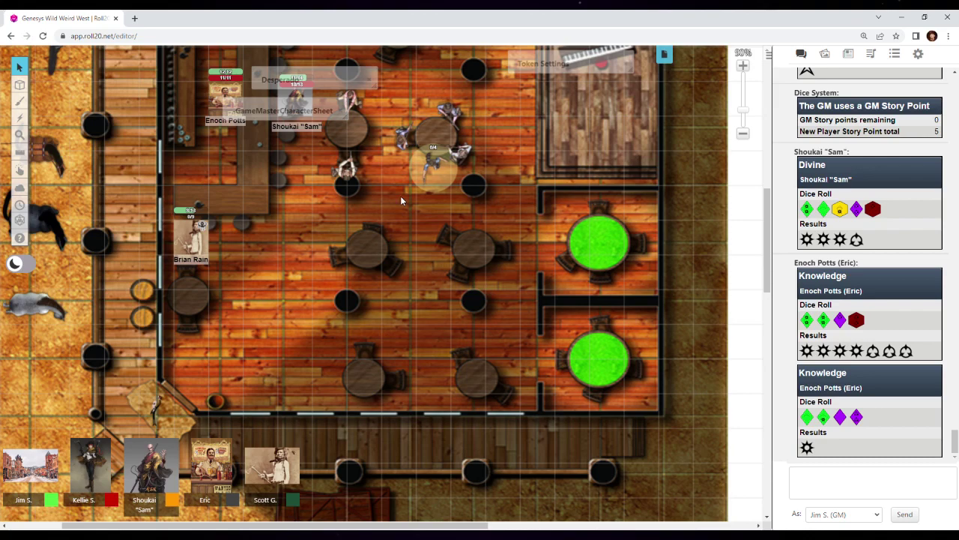
pyautogui.click(165, 408)
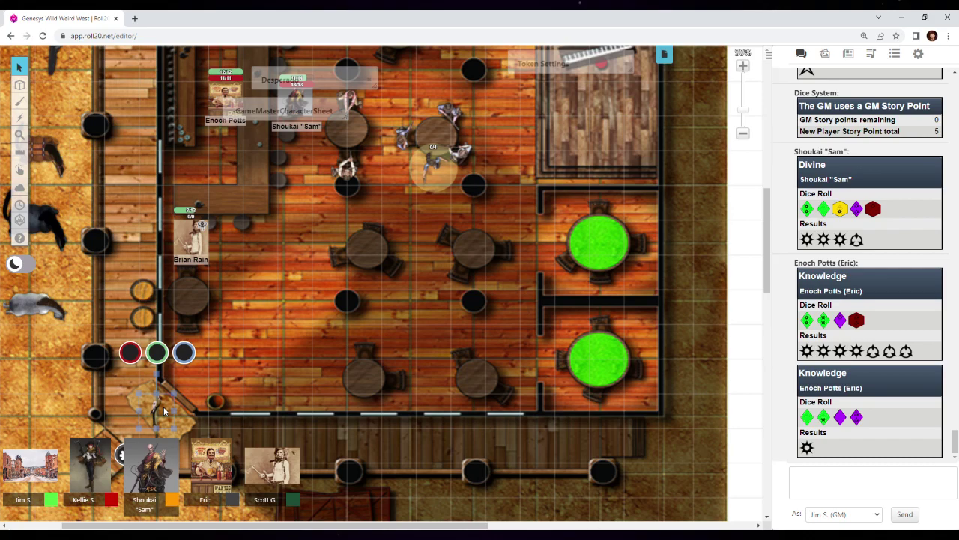
pyautogui.click(825, 54)
# Search art for 'ghost' and place a Curse of Strahd ghost token mid-floor, nudged right.
pyautogui.doubleClick(851, 103)
pyautogui.write('ghost')
pyautogui.press('Return')
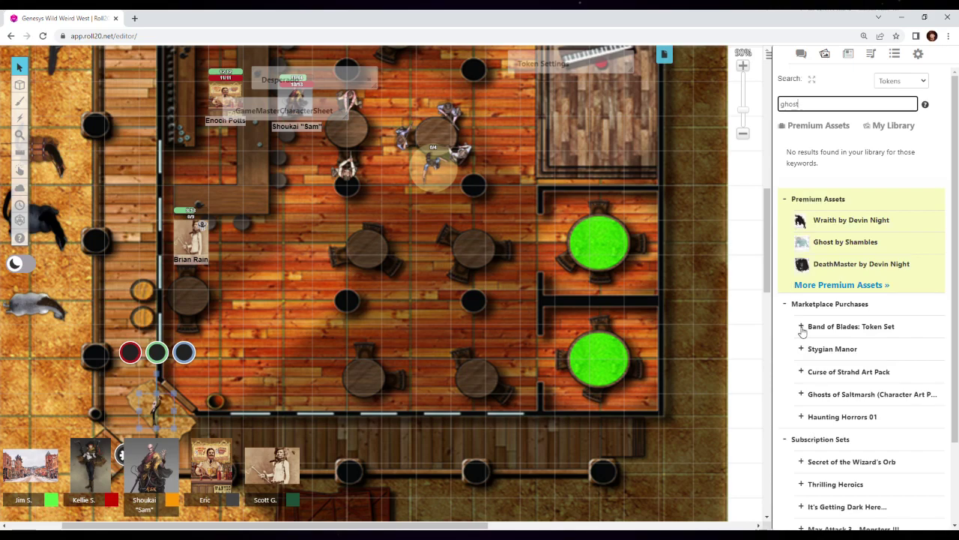
pyautogui.click(801, 326)
pyautogui.click(801, 270)
pyautogui.click(802, 337)
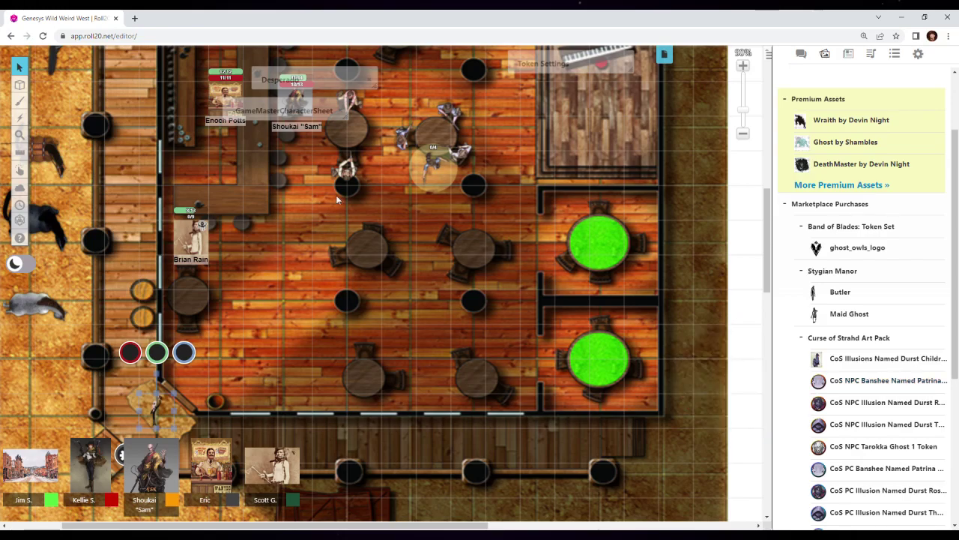
pyautogui.hotkey('ctrl', 'v')
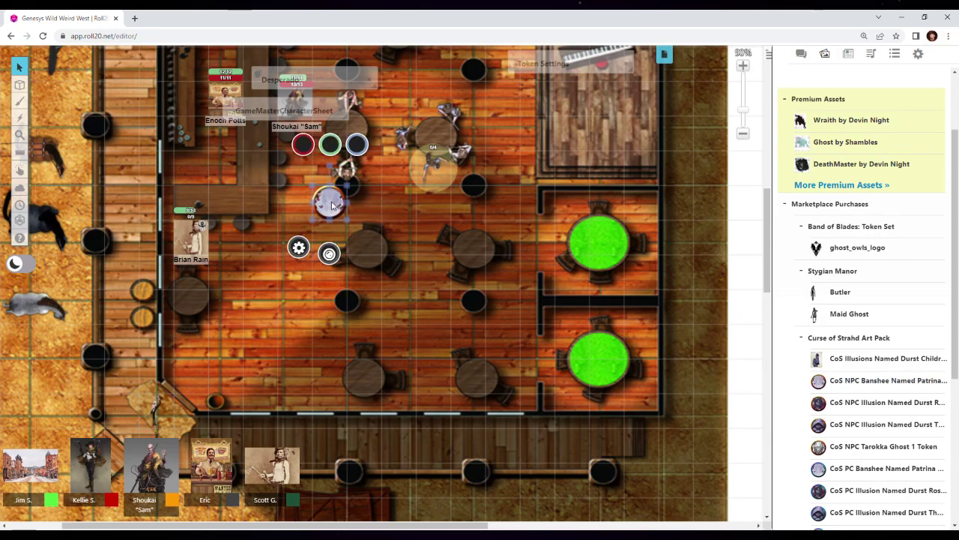
pyautogui.moveTo(332, 204); pyautogui.dragTo(397, 200)
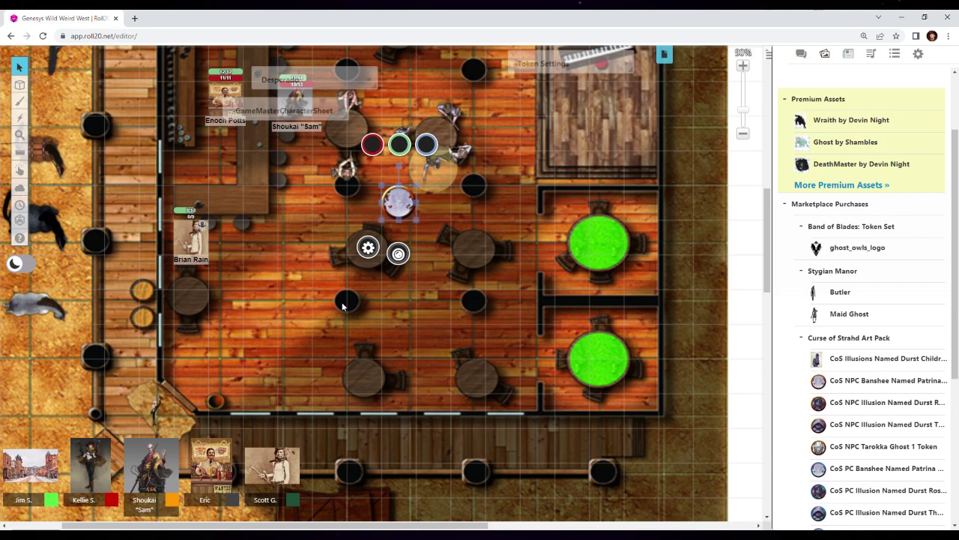
pyautogui.scroll(-1, 300, 262)
# Select the southwest figure, pan along the south wall, and ping the round table.
pyautogui.click(188, 335)
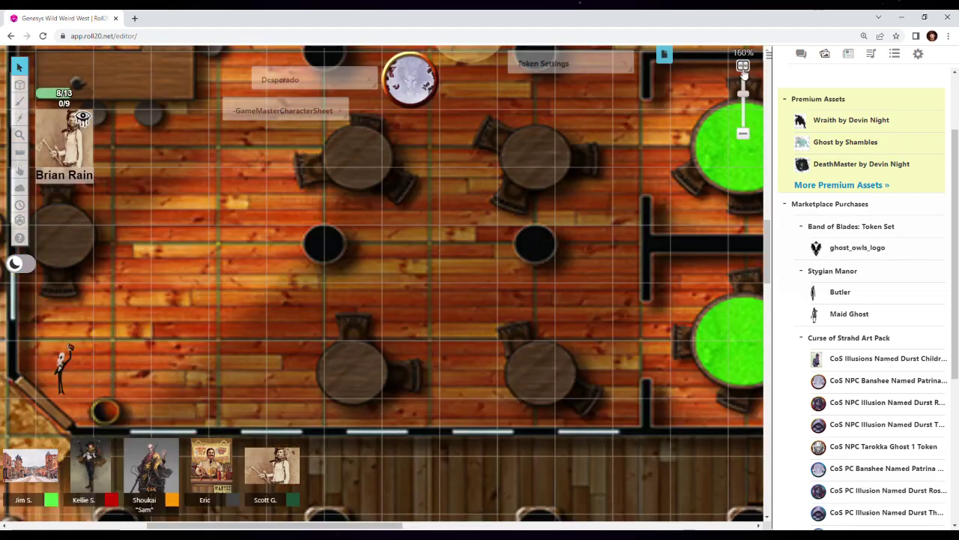
pyautogui.scroll(2, 195, 330)
pyautogui.scroll(1, 215, 323)
pyautogui.moveTo(216, 322); pyautogui.dragTo(360, 226)
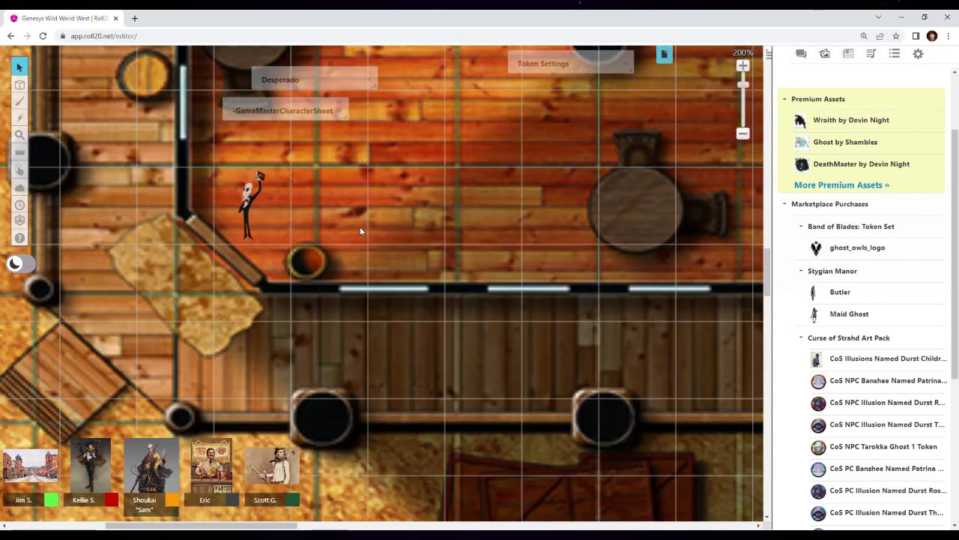
pyautogui.moveTo(351, 259); pyautogui.dragTo(606, 311)
pyautogui.click(606, 311)
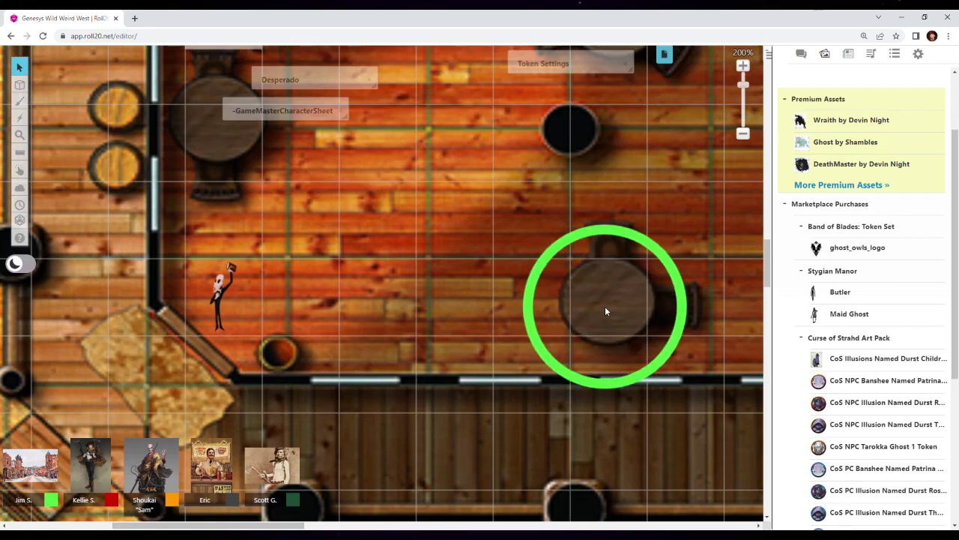
# Zoom out twice to 70% to show the whole saloon, then select and deselect the small figure.
pyautogui.click(743, 134)
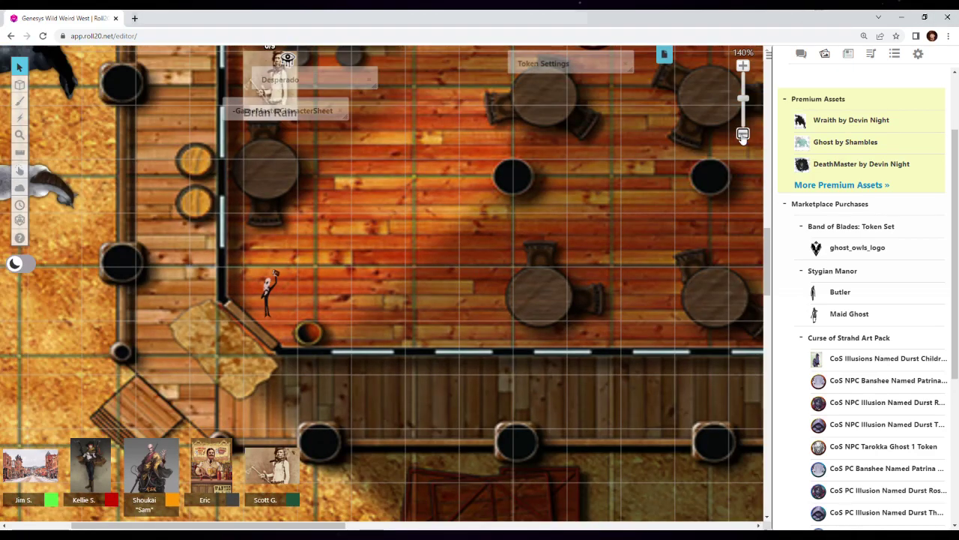
pyautogui.click(743, 133)
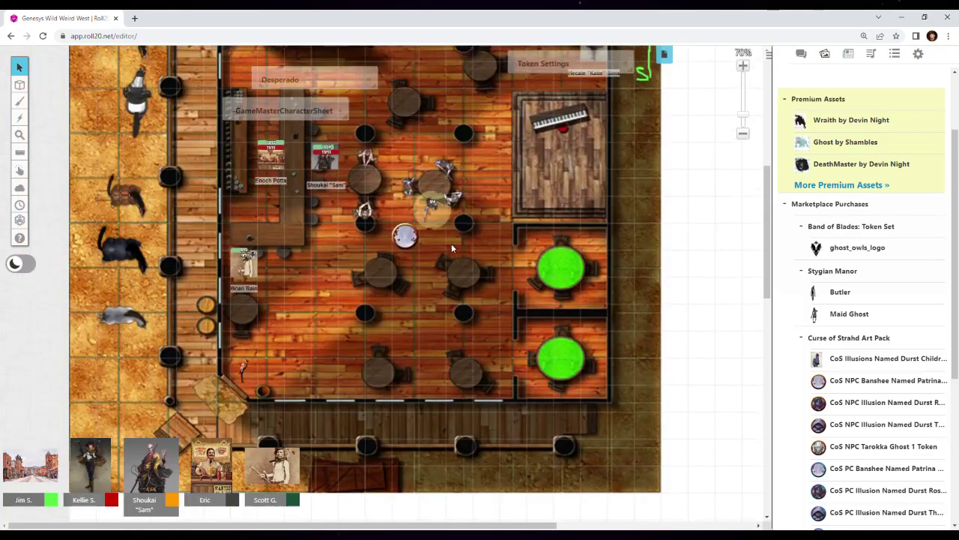
pyautogui.click(242, 378)
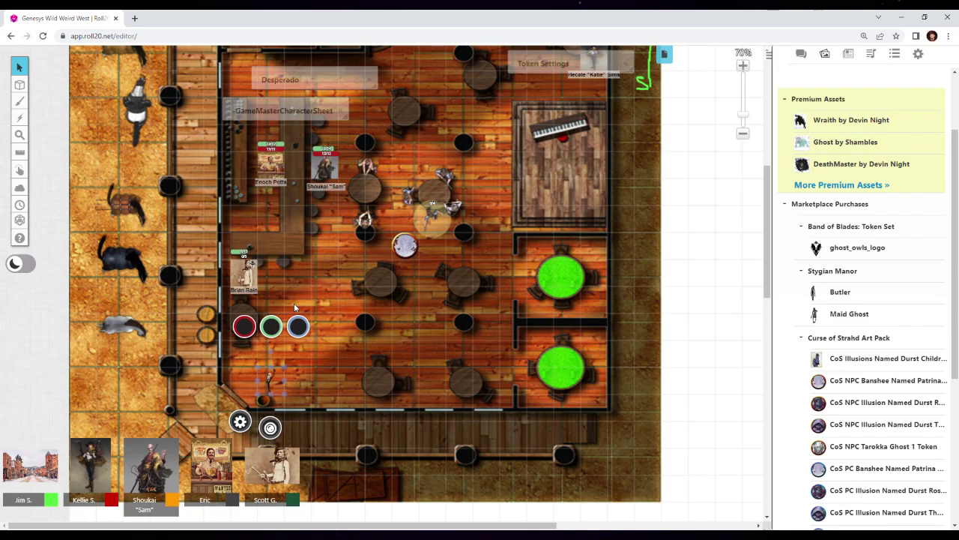
pyautogui.click(331, 257)
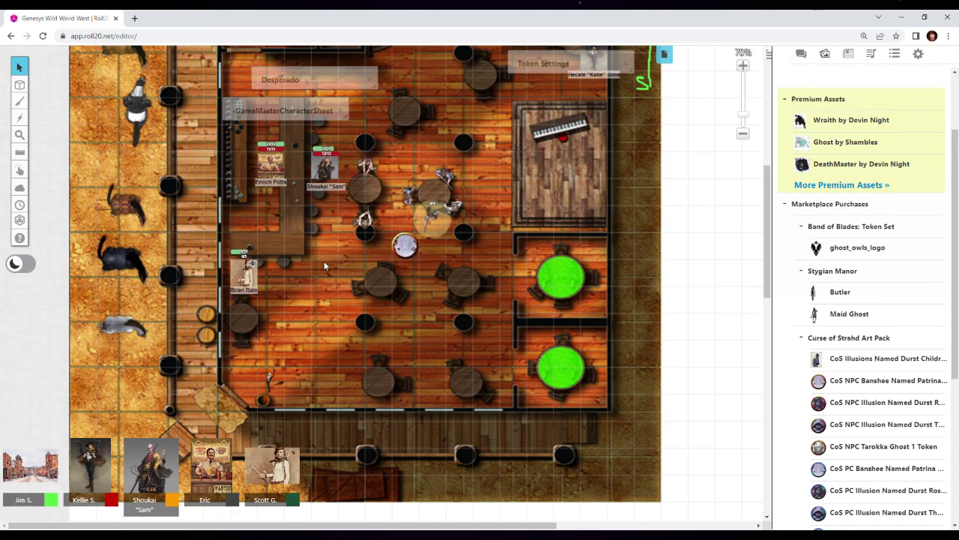
pyautogui.scroll(2, 323, 260)
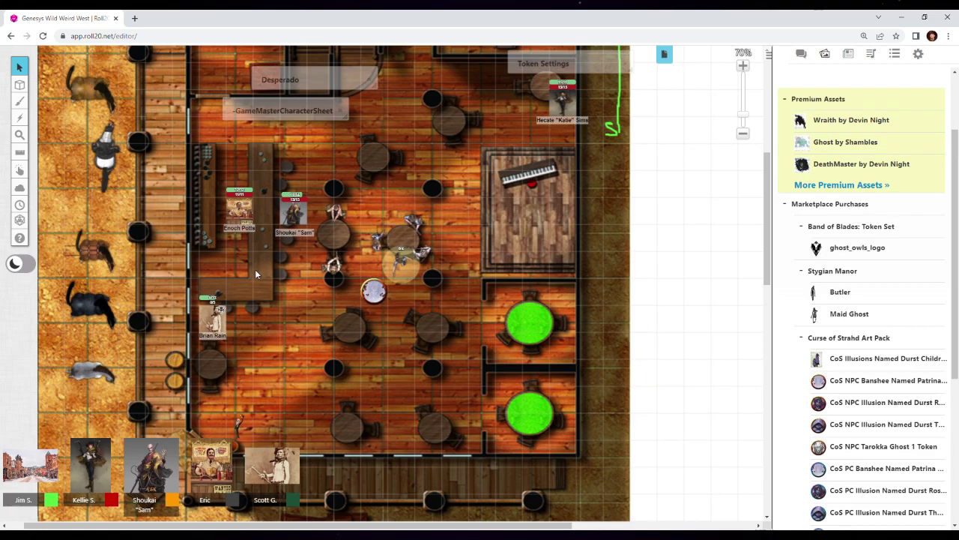
# Select the small figure near the southwest corner, then the ghost token on the saloon floor.
pyautogui.click(235, 425)
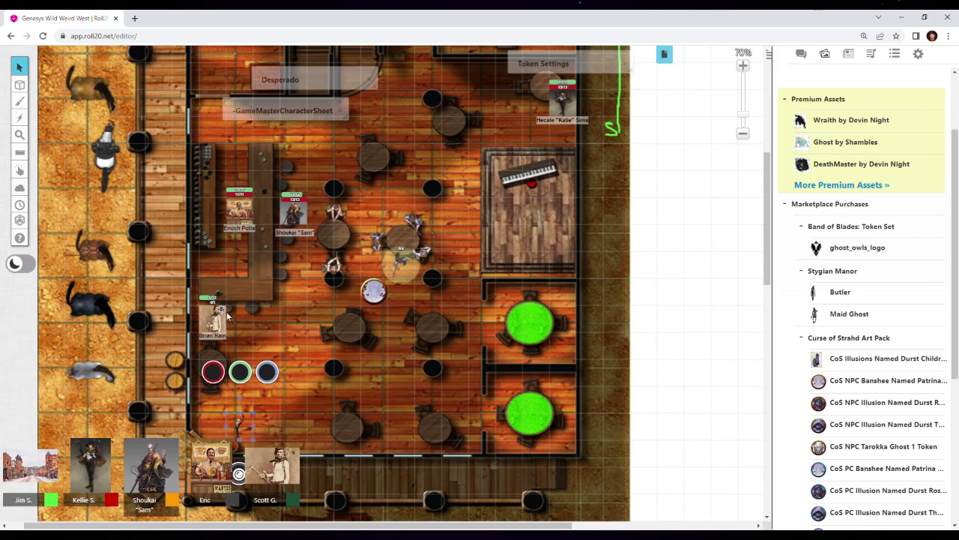
pyautogui.click(374, 292)
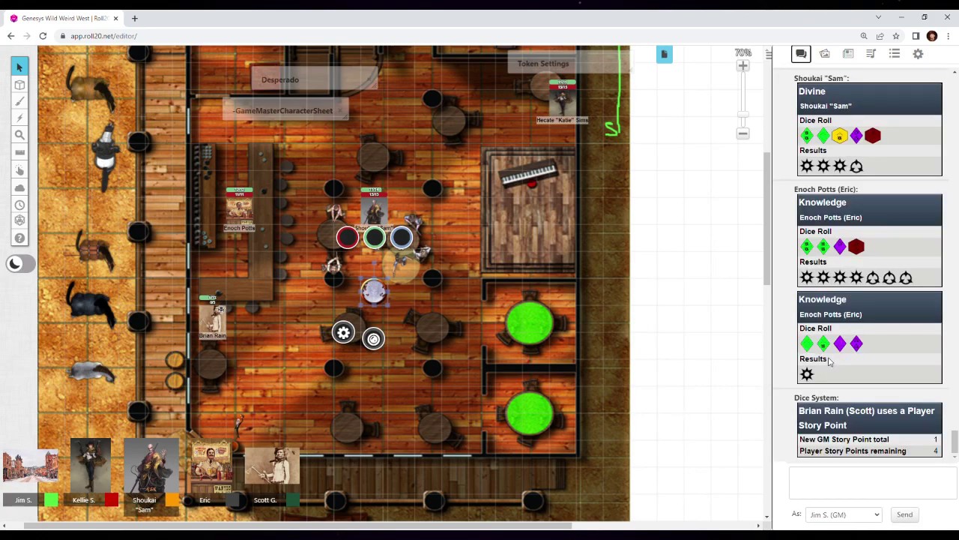
# Open the Ghost (Rival) character sheet from the journal's character list.
pyautogui.click(849, 54)
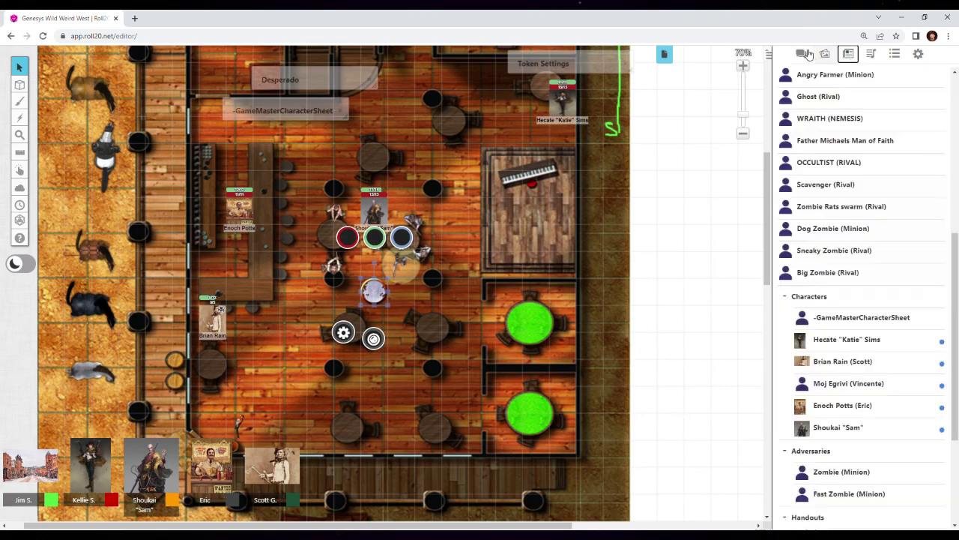
pyautogui.scroll(4, 835, 221)
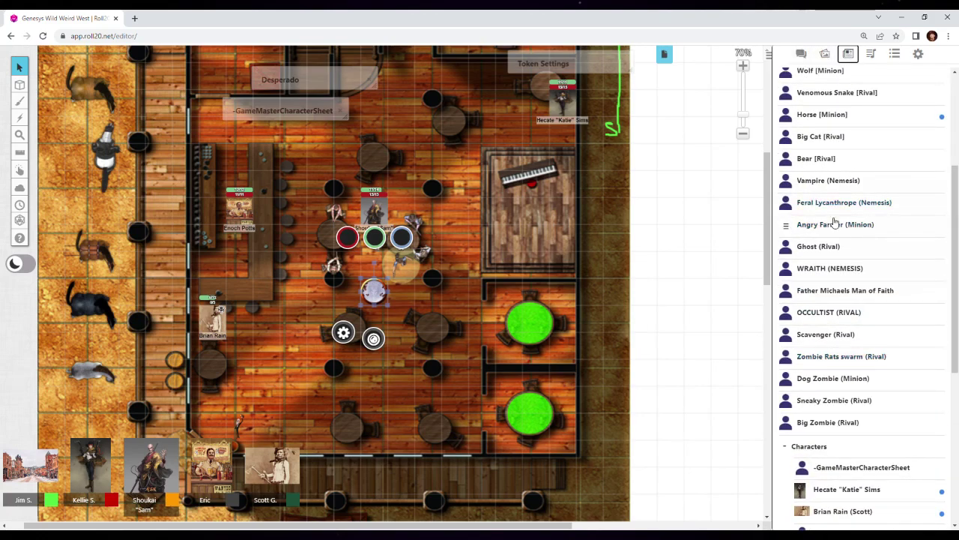
pyautogui.click(818, 246)
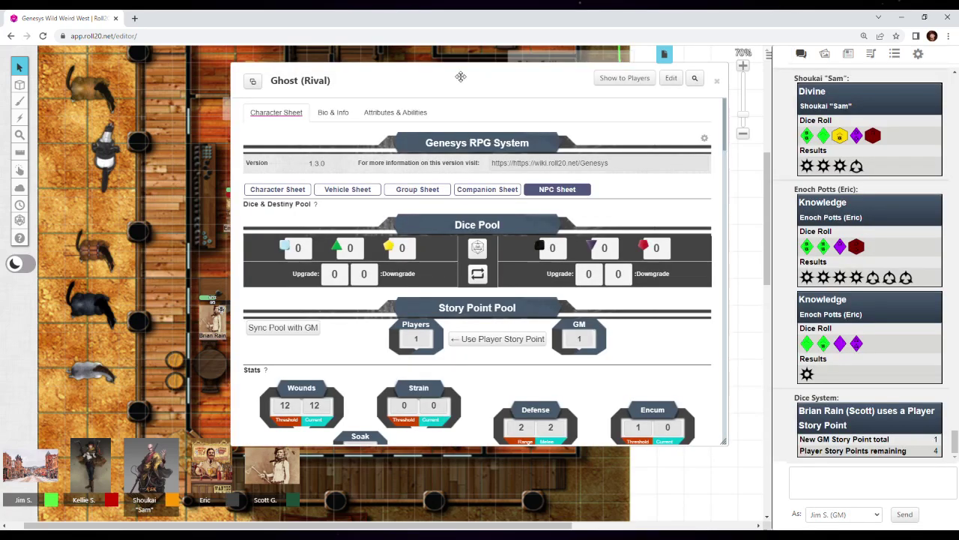
pyautogui.scroll(-4, 480, 194)
pyautogui.scroll(-5, 479, 193)
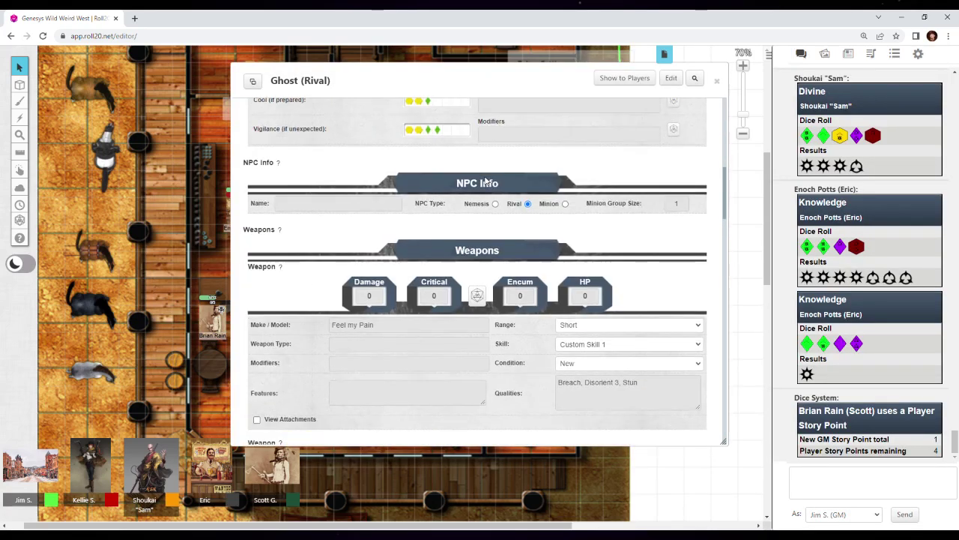
pyautogui.scroll(-2, 487, 180)
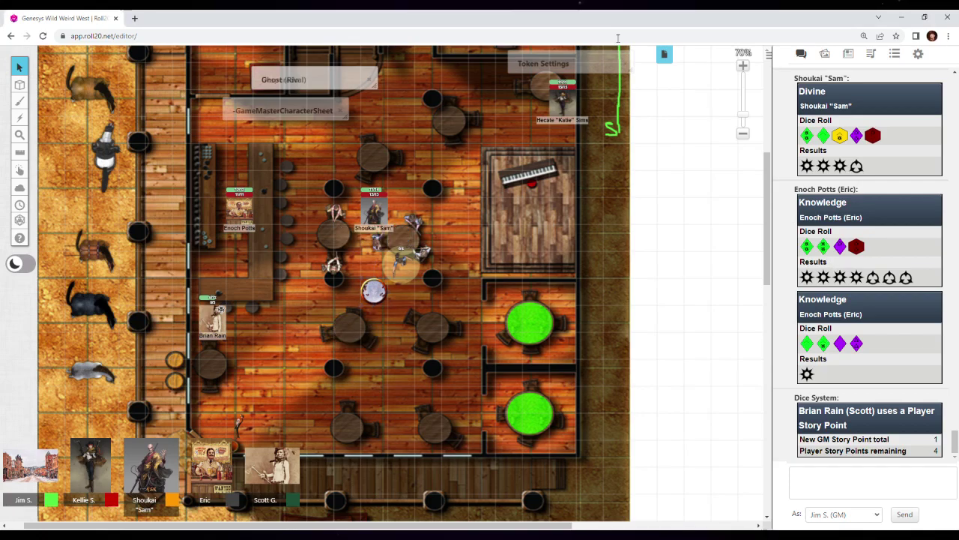
# Restore the GM sheet, add one upgrade to its dice pool, and move it off the map.
pyautogui.click(284, 110)
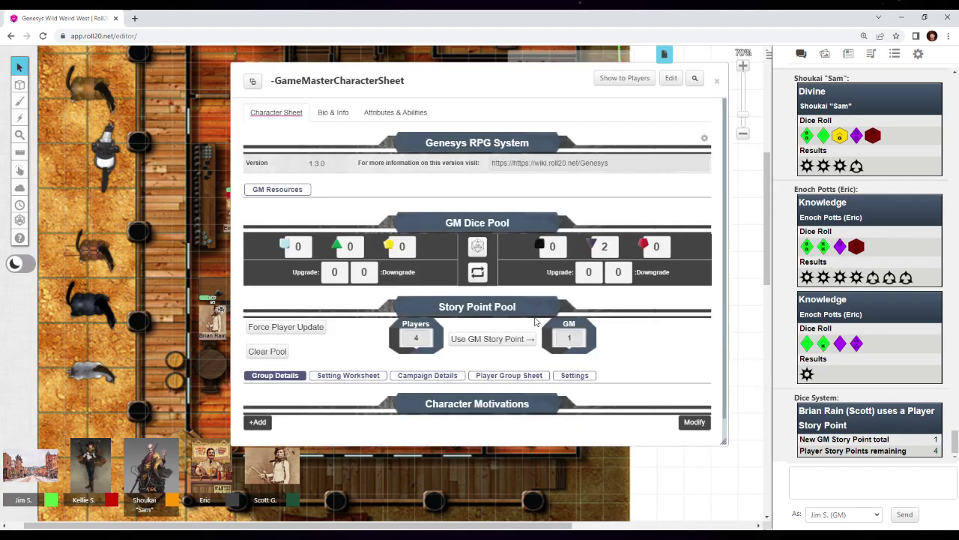
pyautogui.click(334, 272)
pyautogui.write('1')
pyautogui.moveTo(437, 88); pyautogui.dragTo(667, 71)
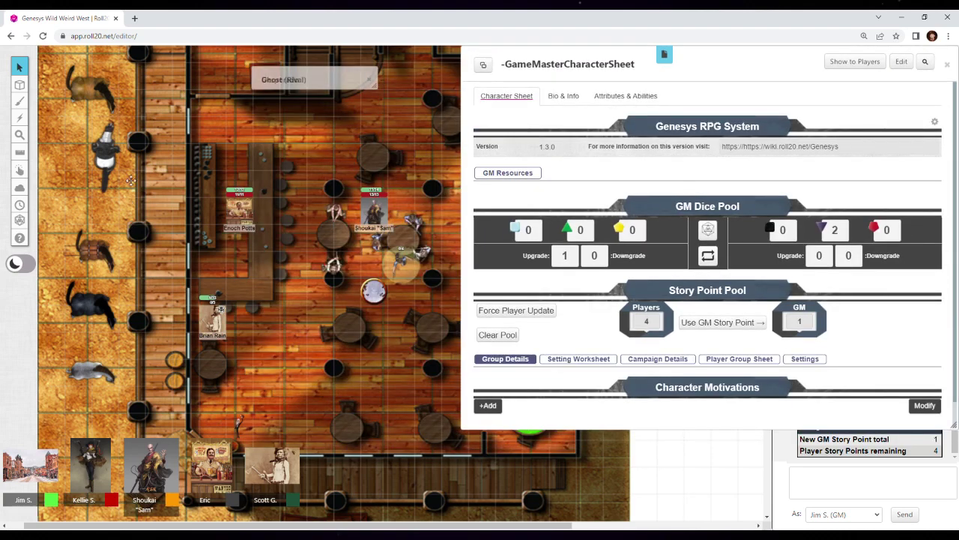
# Measure Brian Rain's 35 ft distance, set purple dice to one, and minimize the GM sheet.
pyautogui.click(19, 151)
pyautogui.click(51, 147)
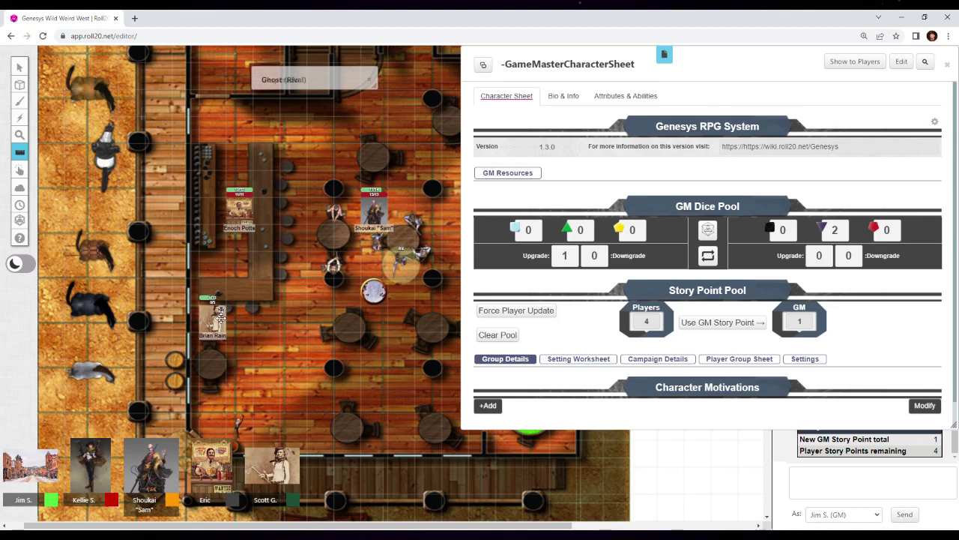
pyautogui.moveTo(219, 315); pyautogui.dragTo(395, 273)
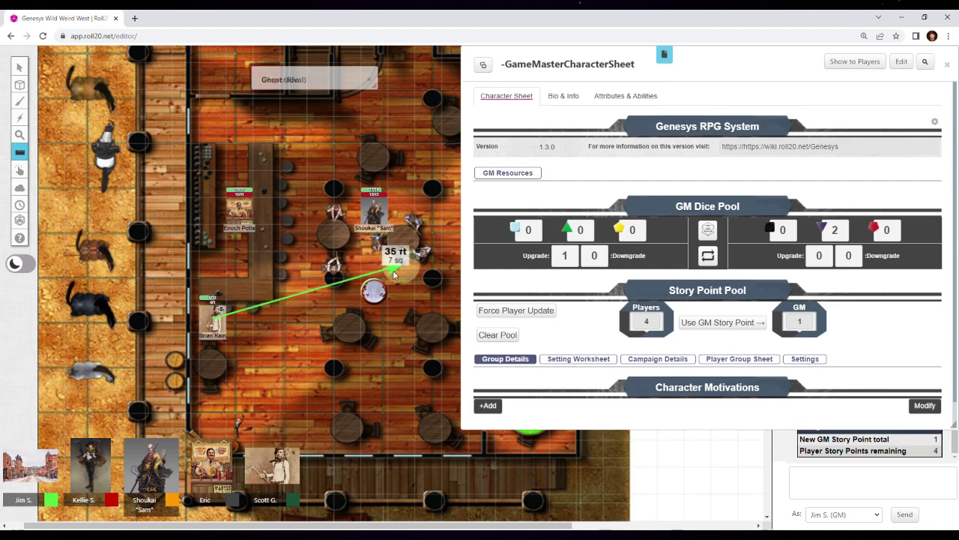
pyautogui.moveTo(395, 273); pyautogui.dragTo(395, 273)
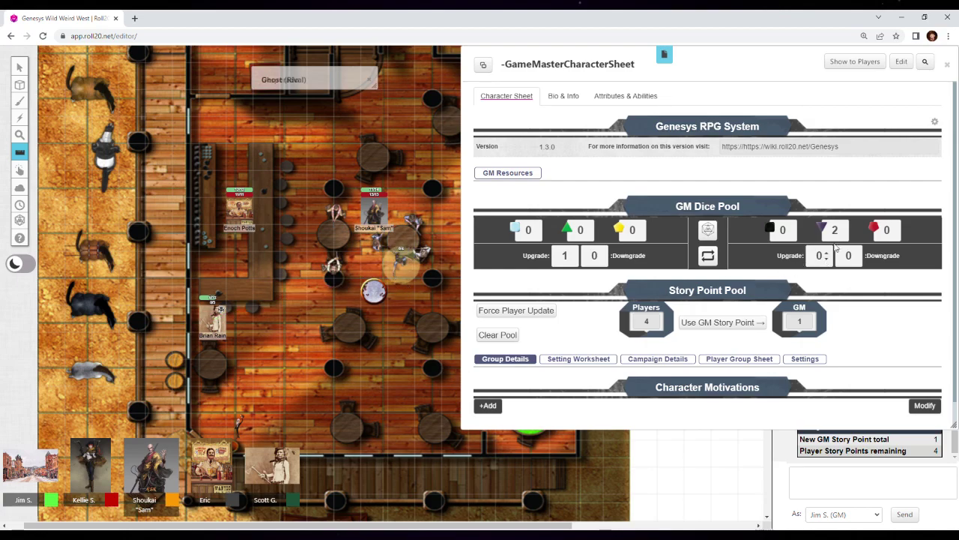
pyautogui.click(837, 248)
pyautogui.doubleClick(698, 59)
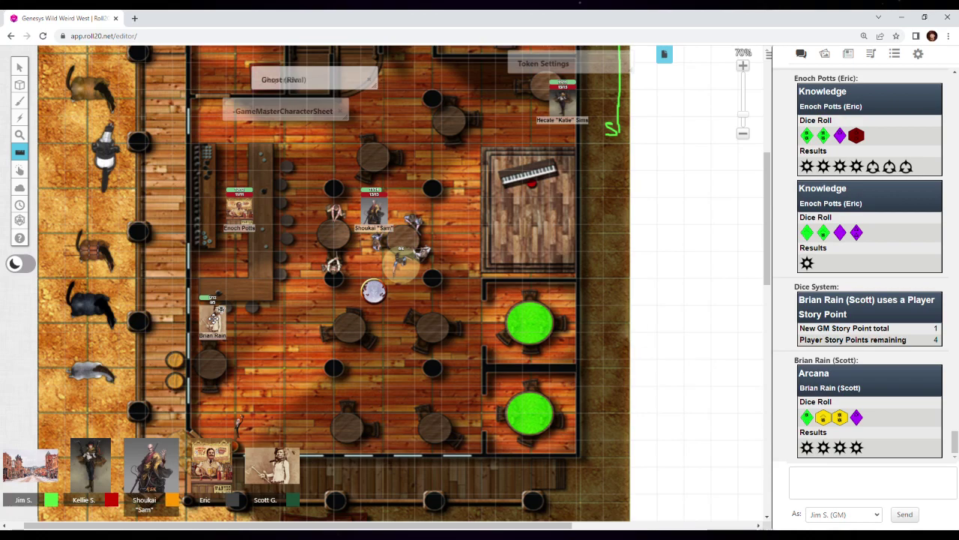
# Ping the table beside Shoukai and a nearby spot, then select the ghostly token there.
pyautogui.click(333, 239)
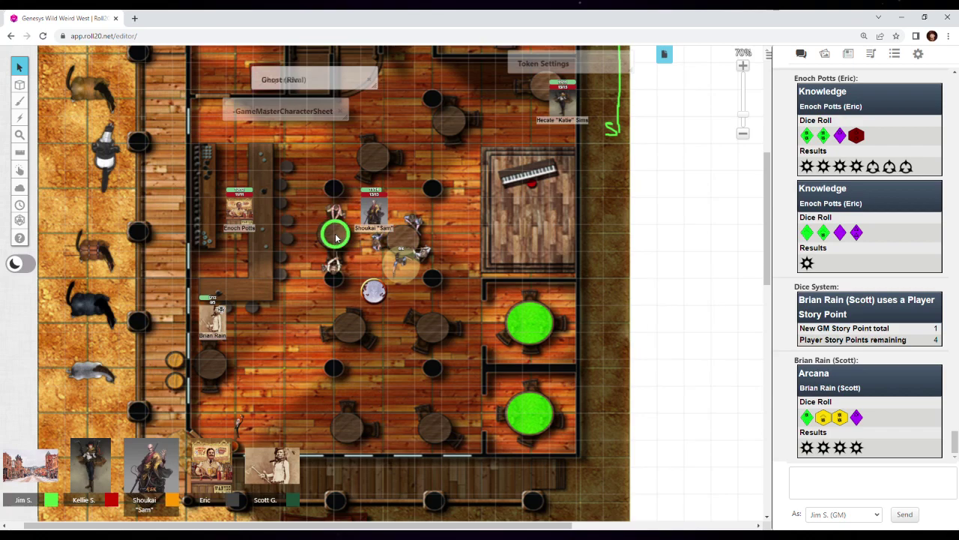
pyautogui.click(408, 240)
pyautogui.click(397, 259)
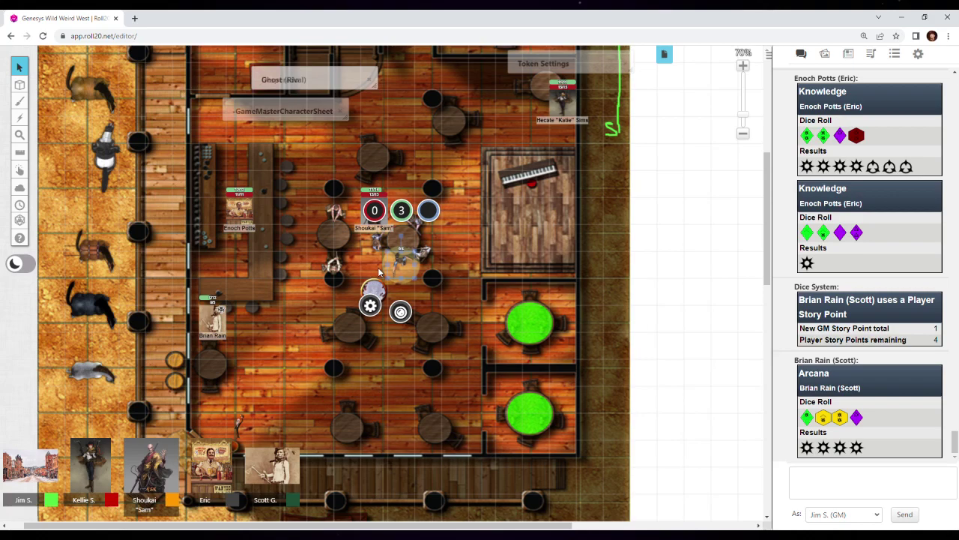
# Ping near the piano and the map bottom, then drag the small figure right along the lower floor.
pyautogui.click(483, 150)
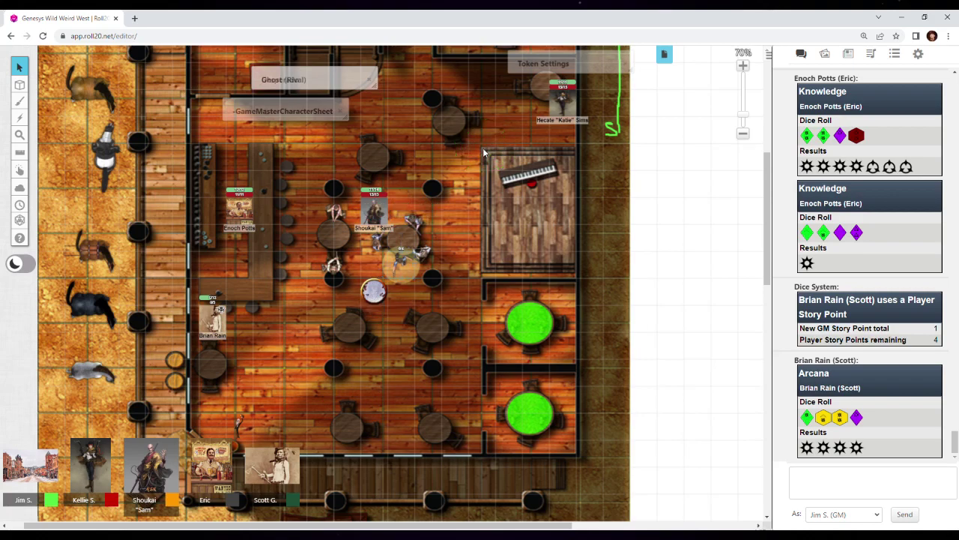
pyautogui.click(238, 433)
pyautogui.moveTo(249, 431); pyautogui.dragTo(317, 425)
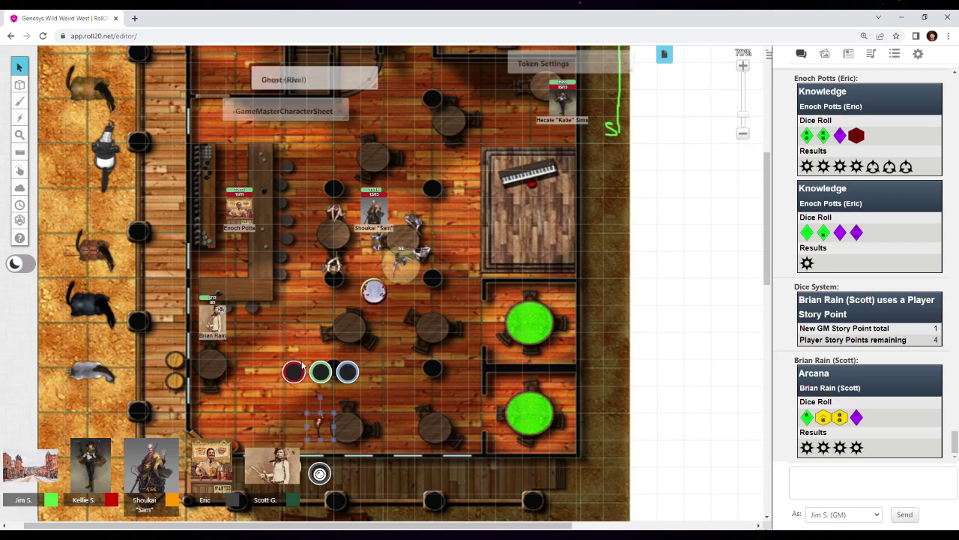
pyautogui.click(398, 266)
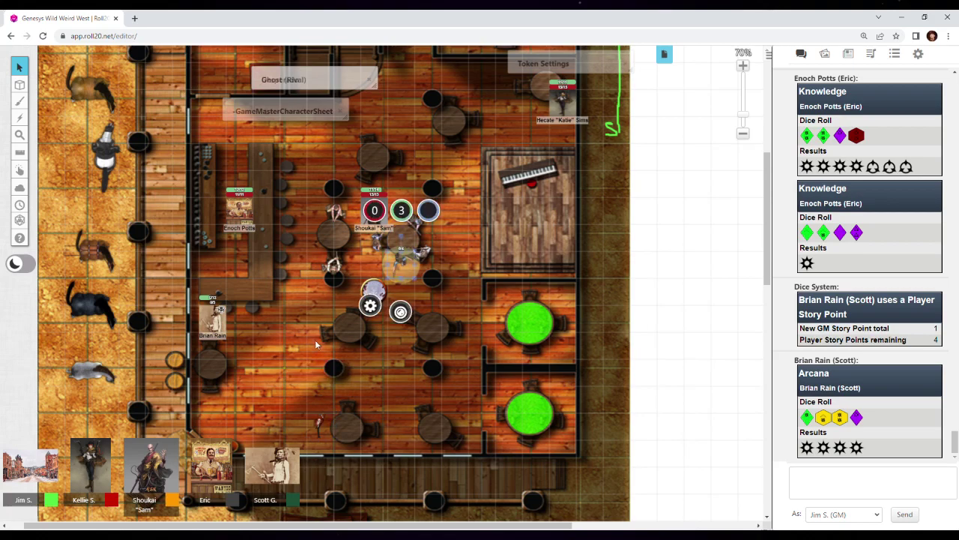
pyautogui.click(318, 423)
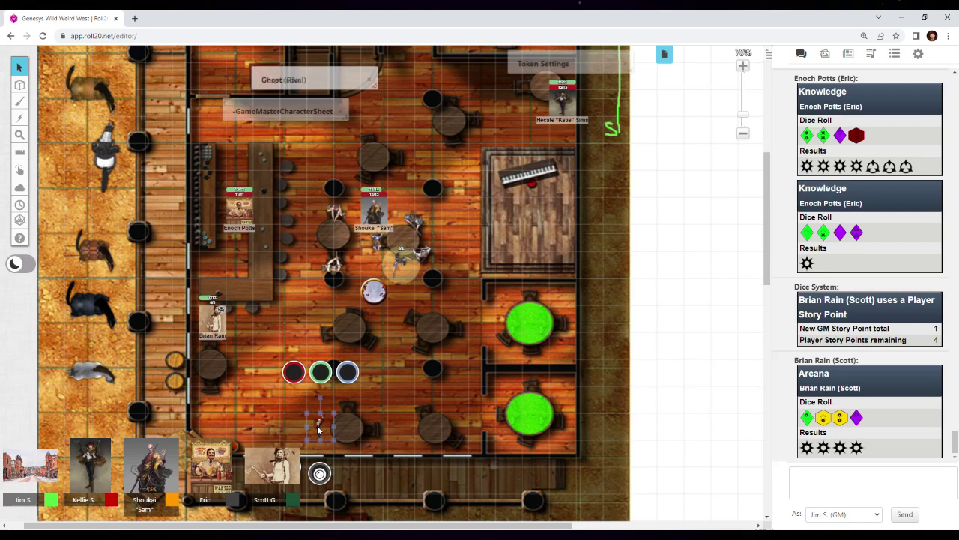
pyautogui.click(317, 428)
pyautogui.click(232, 309)
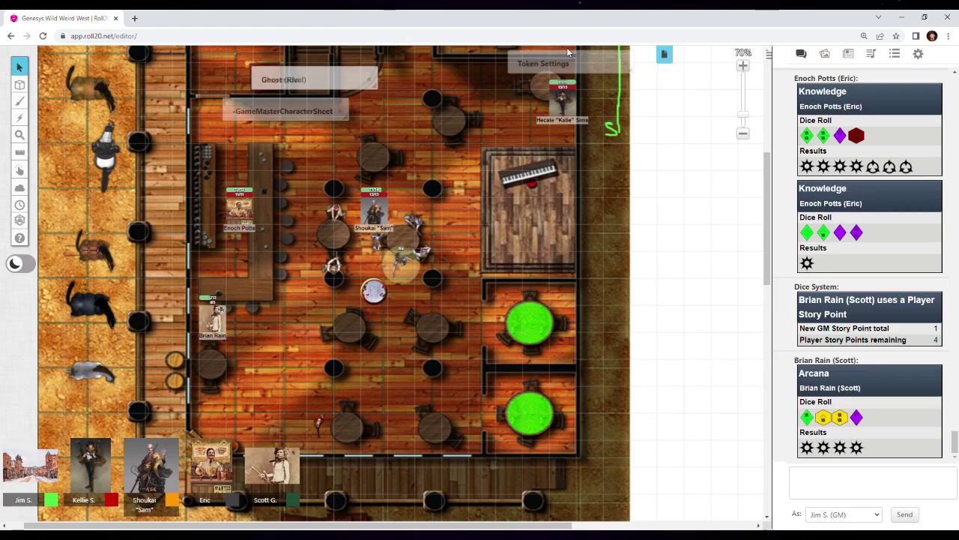
# Reopen the Ghost (Rival) sheet to look over its weapons and skills.
pyautogui.doubleClick(285, 80)
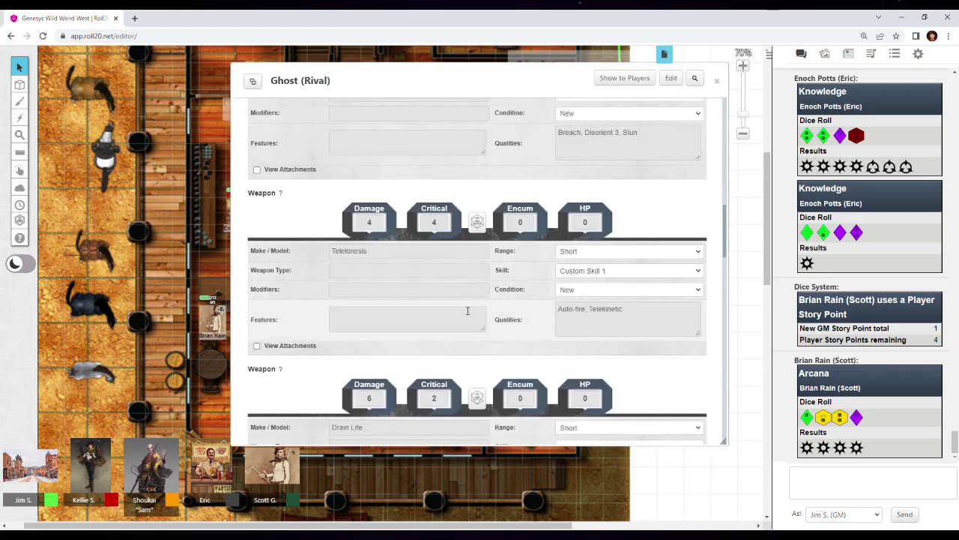
pyautogui.scroll(3, 500, 288)
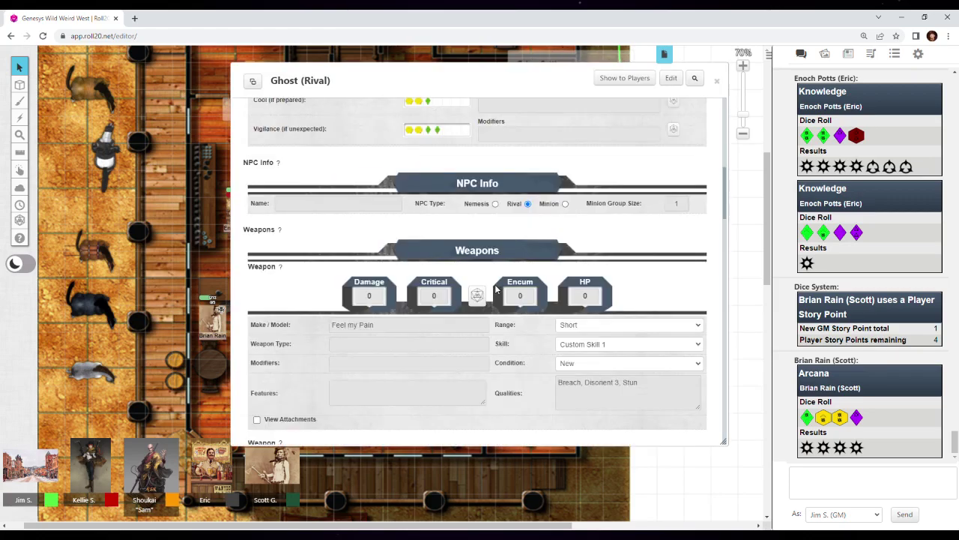
pyautogui.scroll(-5, 495, 284)
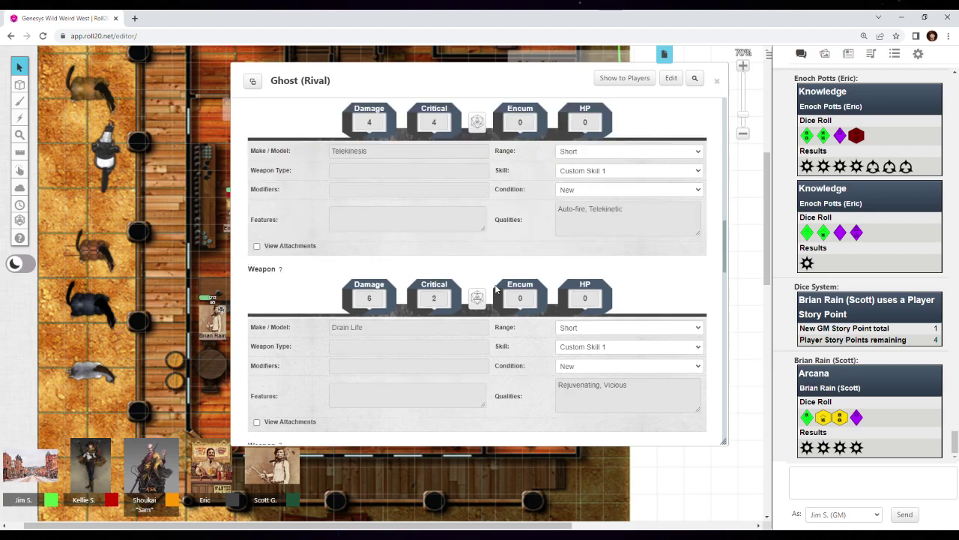
pyautogui.scroll(2, 495, 290)
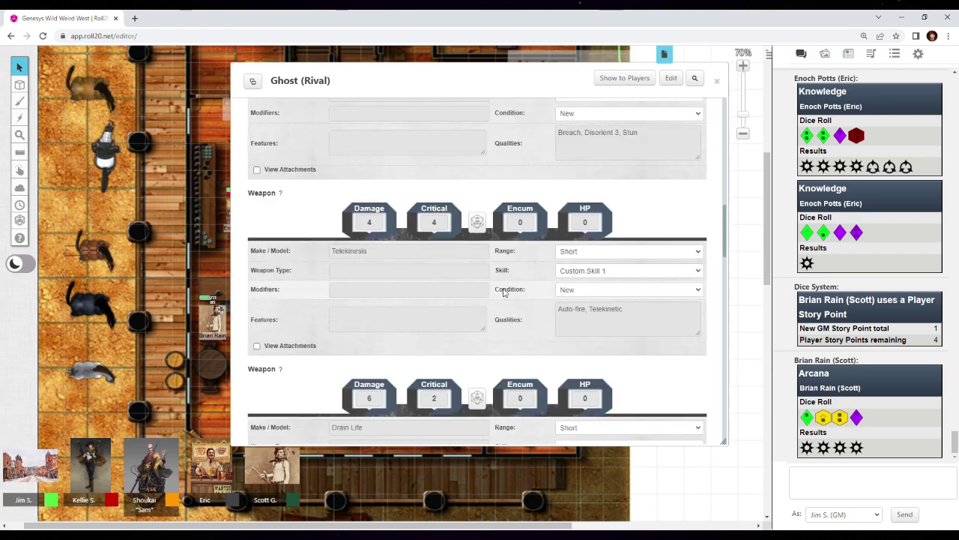
pyautogui.scroll(-3, 504, 292)
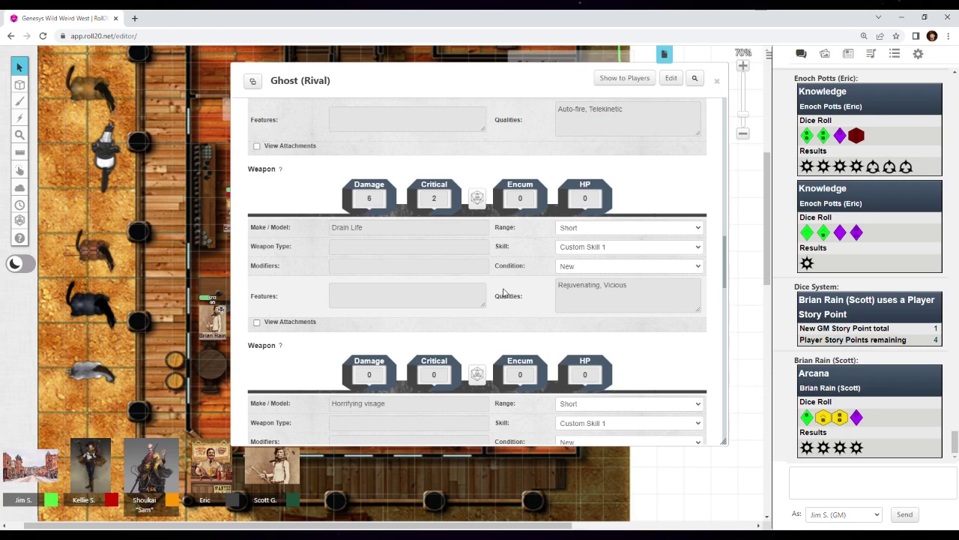
pyautogui.scroll(10, 504, 293)
pyautogui.scroll(-5, 504, 292)
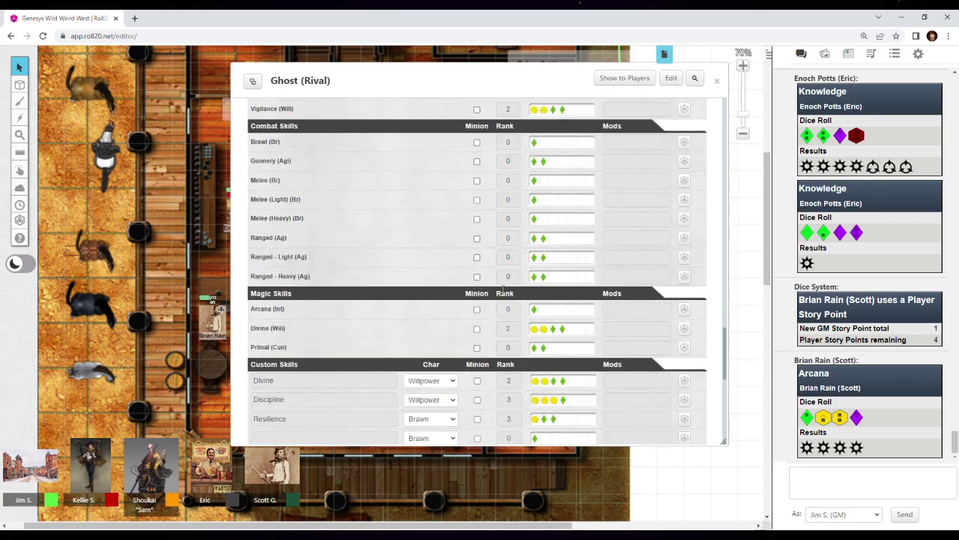
pyautogui.scroll(-8, 504, 286)
# Collapse the Ghost (Rival) sheet, nudge it aside, then drop it below the GM bar.
pyautogui.doubleClick(483, 79)
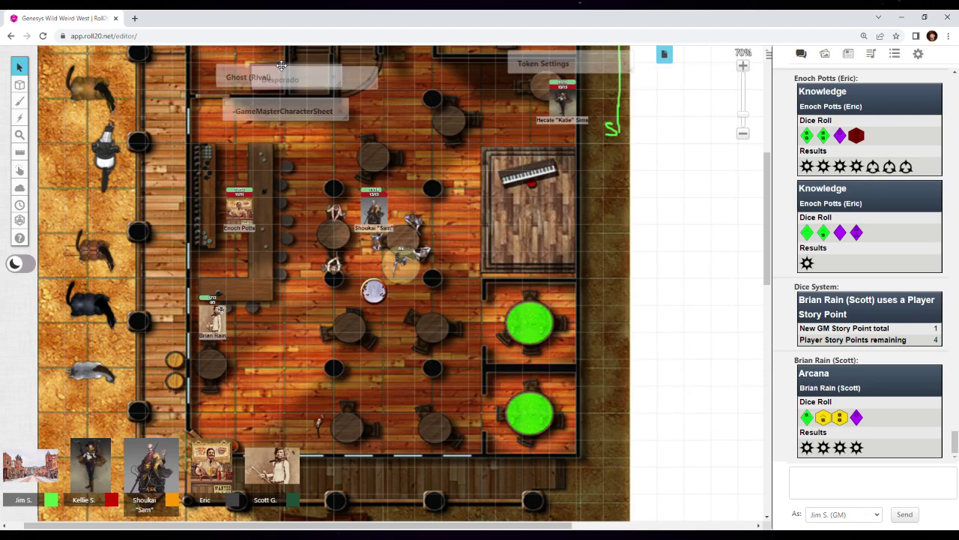
pyautogui.moveTo(281, 65); pyautogui.dragTo(284, 66)
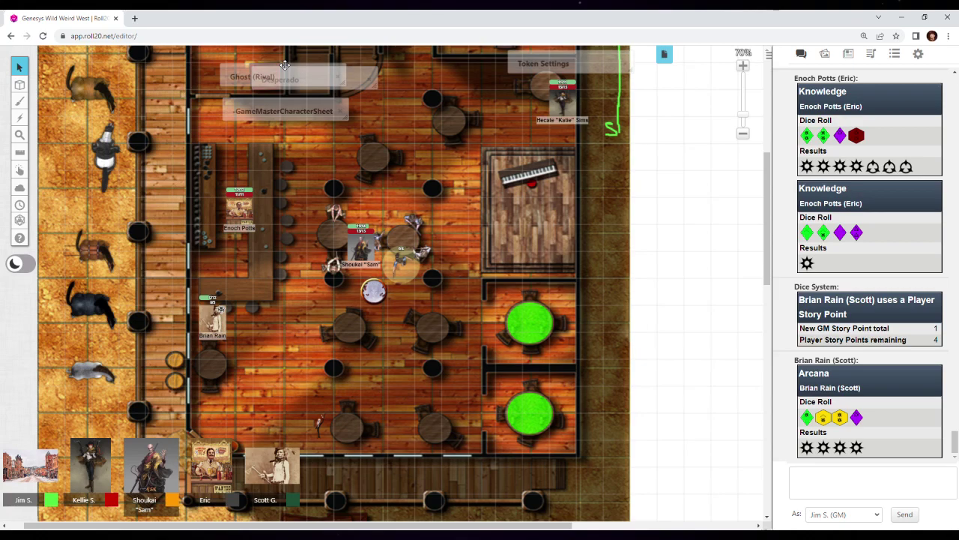
pyautogui.moveTo(285, 64); pyautogui.dragTo(304, 132)
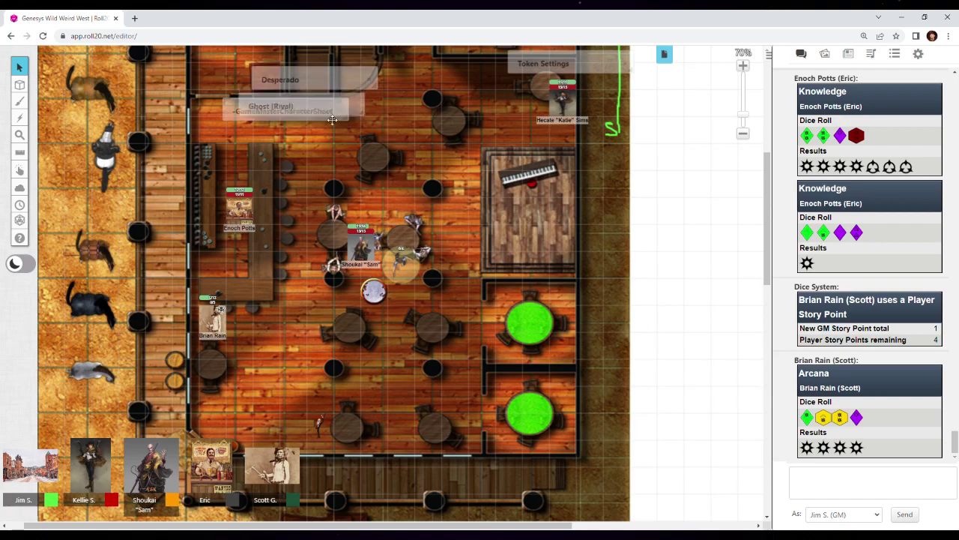
# Reopen the GM sheet, add a third purple die, and collapse the sheet over the map.
pyautogui.doubleClick(279, 111)
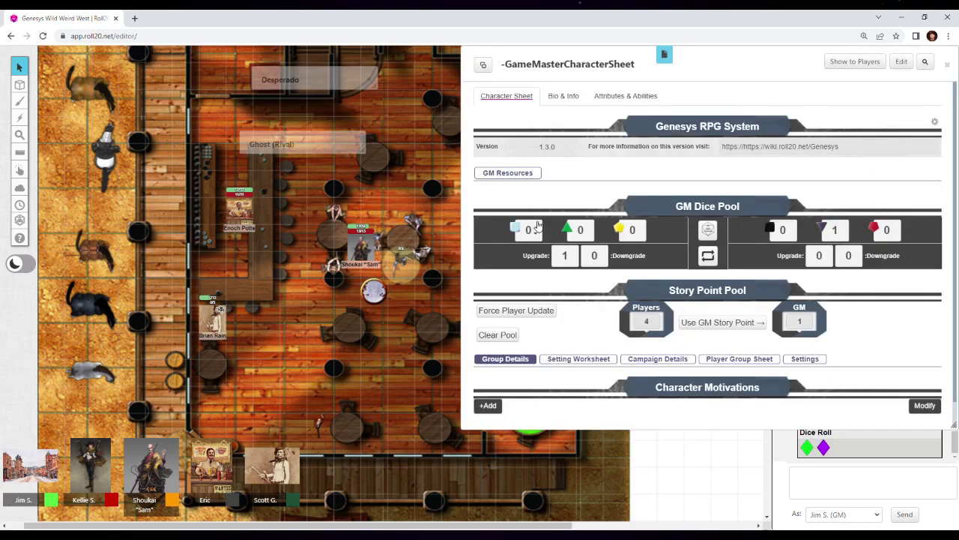
pyautogui.click(843, 227)
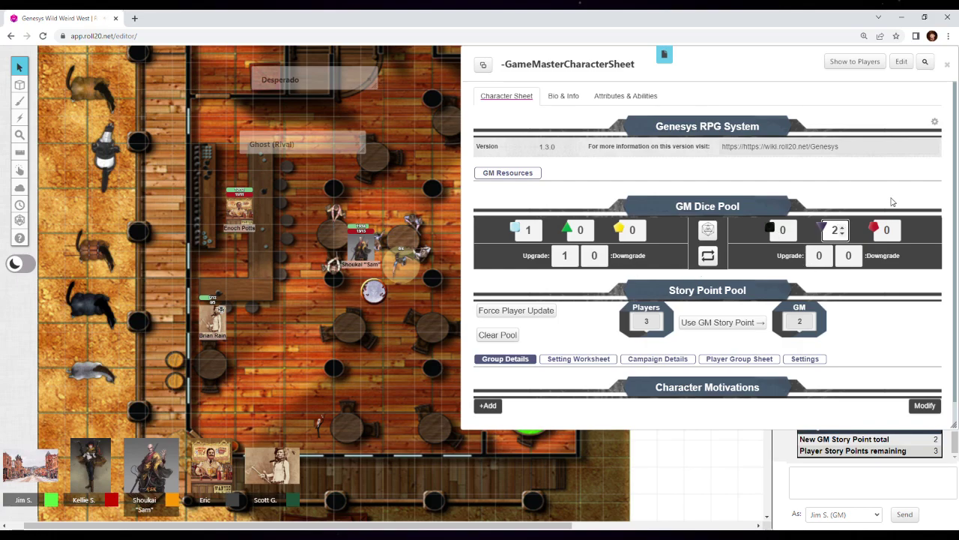
pyautogui.moveTo(734, 63); pyautogui.dragTo(430, 99)
pyautogui.doubleClick(430, 99)
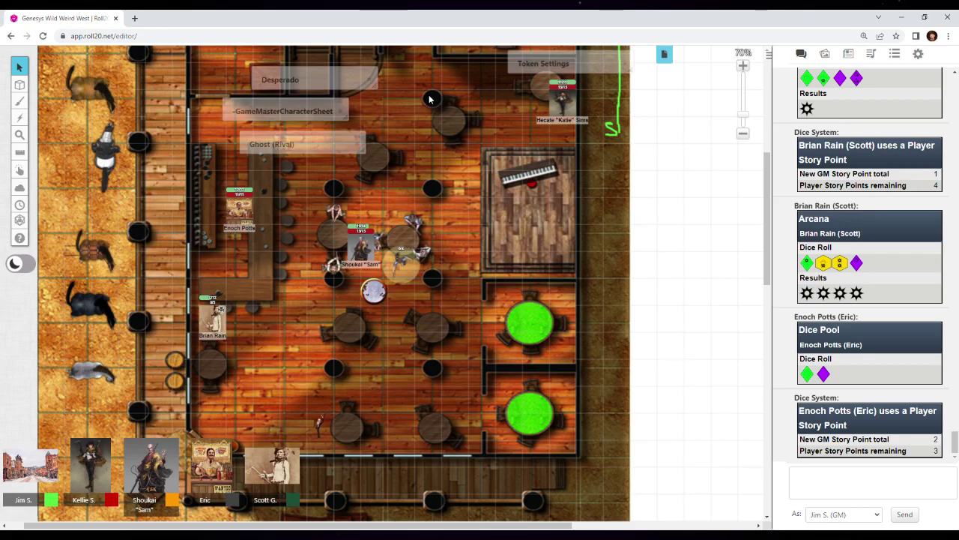
pyautogui.click(289, 113)
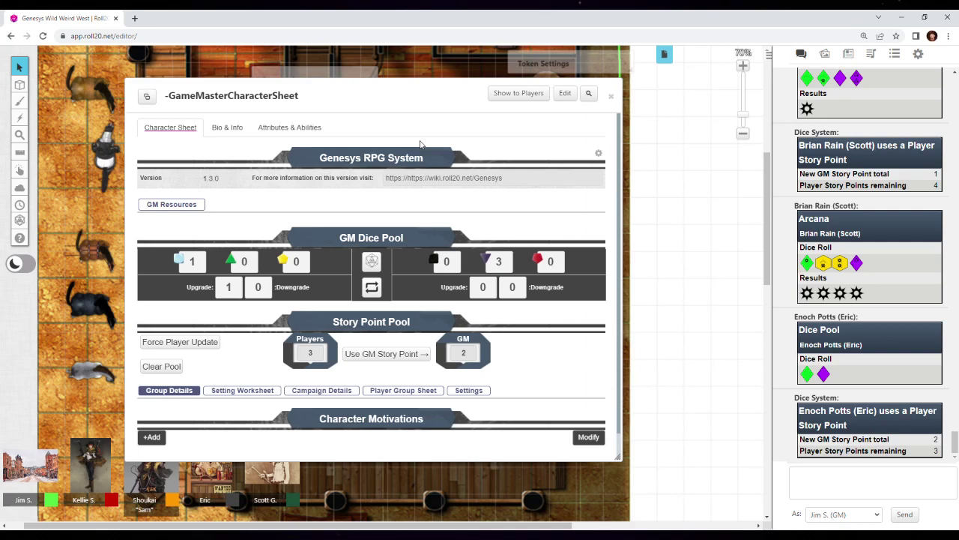
pyautogui.doubleClick(420, 95)
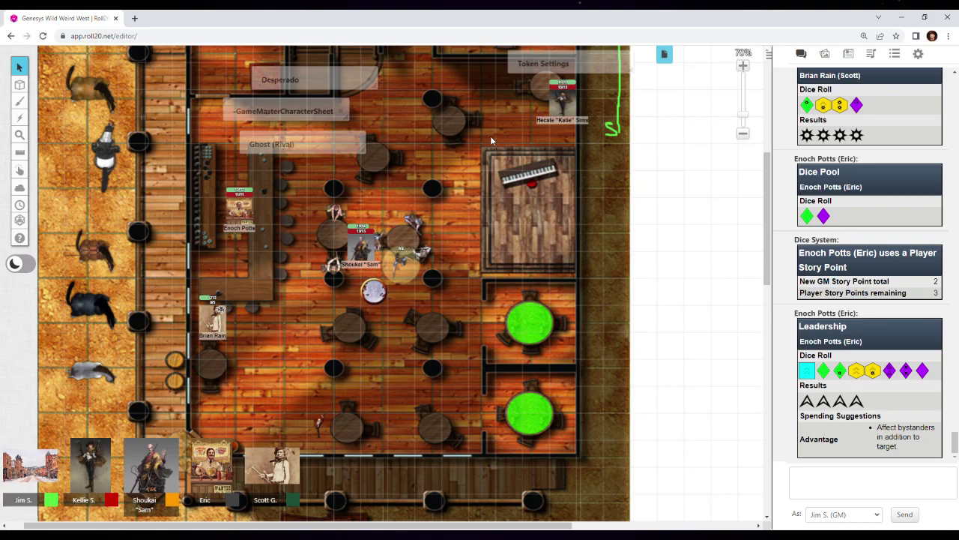
# Reopen the GM sheet and reset its dice pool to all zeros.
pyautogui.doubleClick(291, 111)
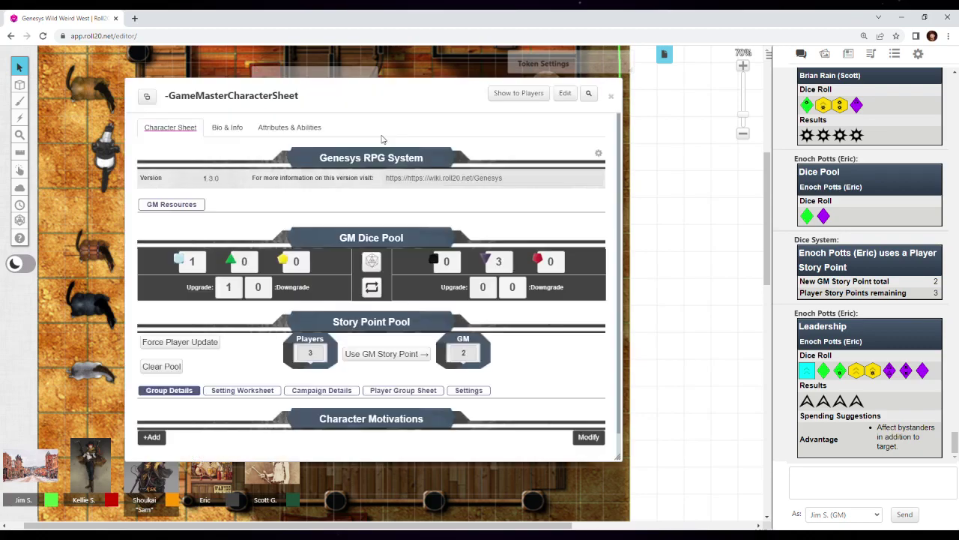
pyautogui.click(373, 287)
# Open Father Michaels Man of Faith's sheet from the journal, then collapse and move it aside.
pyautogui.click(848, 53)
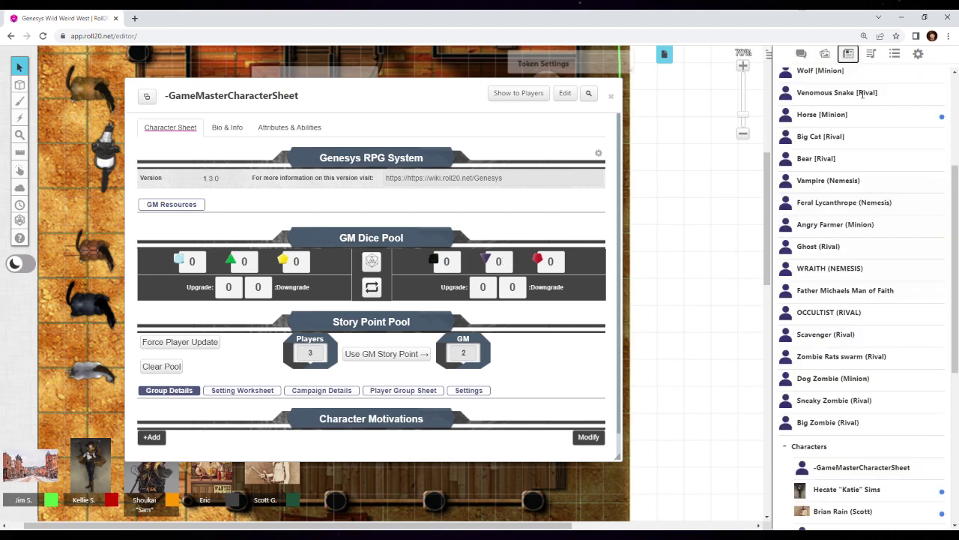
pyautogui.click(846, 290)
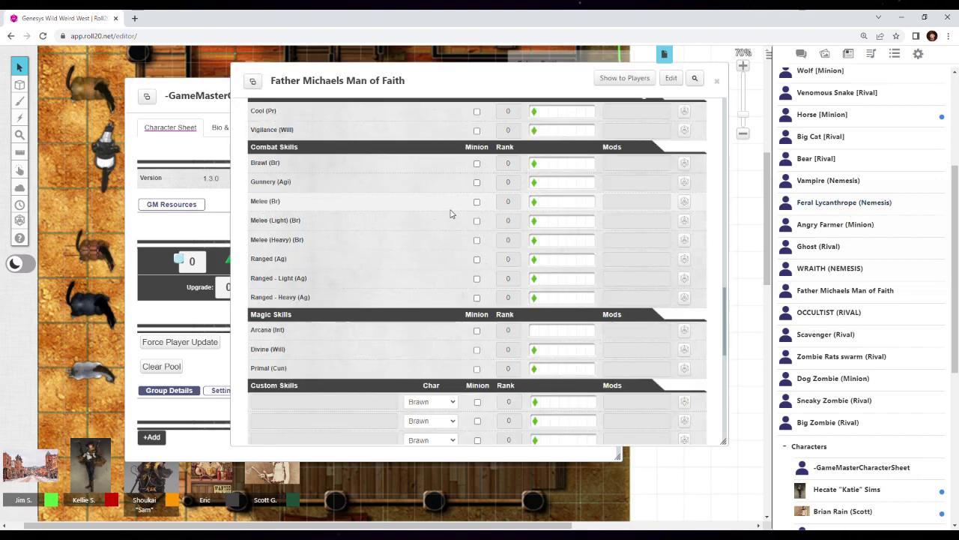
pyautogui.scroll(3, 452, 214)
pyautogui.doubleClick(466, 80)
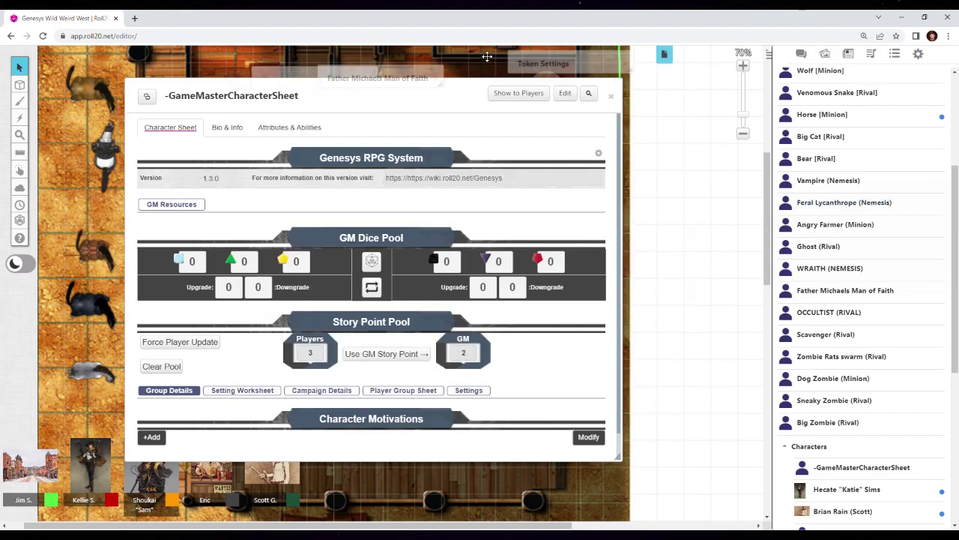
pyautogui.moveTo(466, 80); pyautogui.dragTo(443, 58)
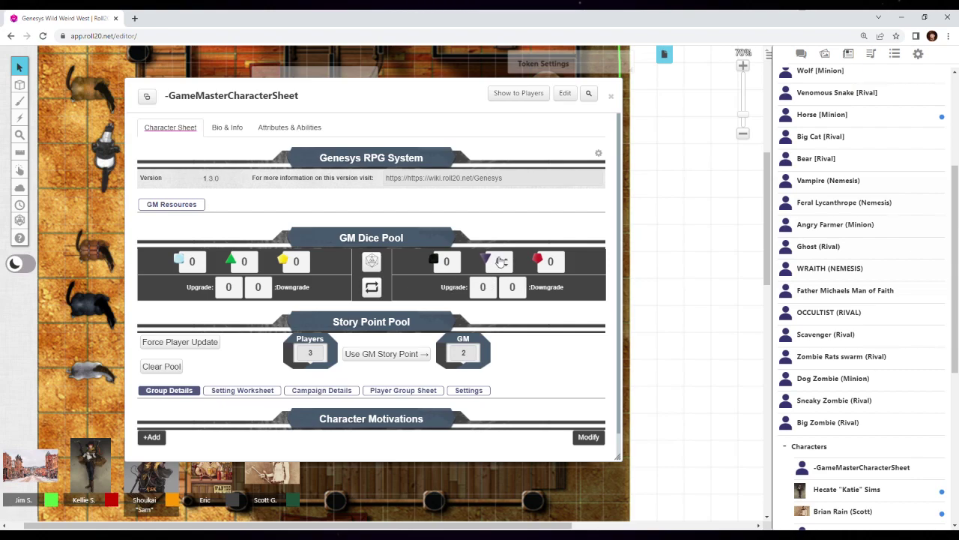
pyautogui.write('3')
pyautogui.scroll(-5, 883, 225)
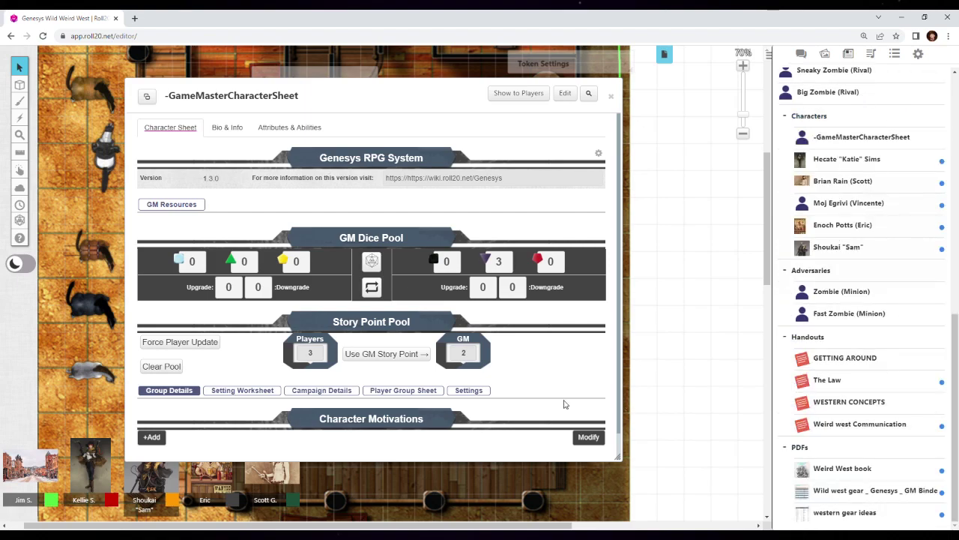
pyautogui.scroll(10, 840, 172)
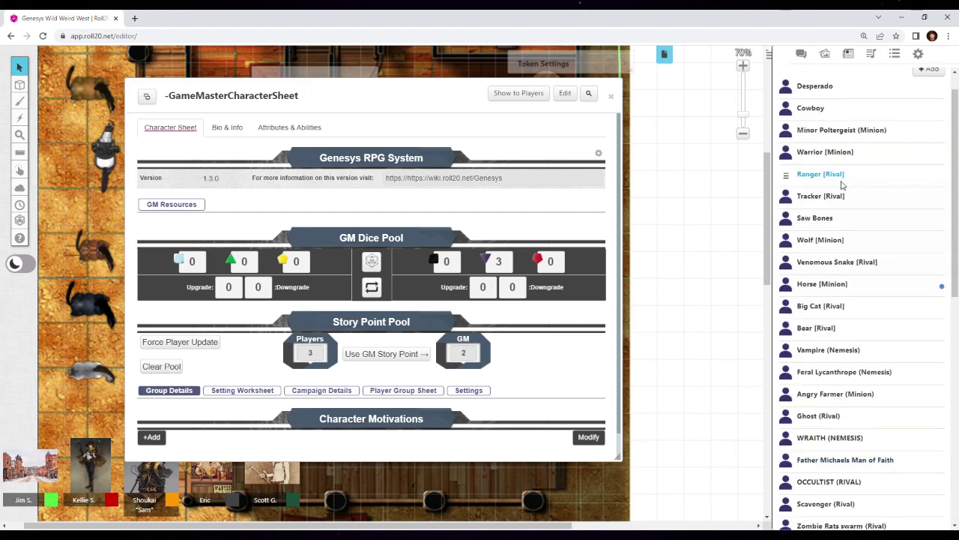
pyautogui.scroll(2, 840, 193)
pyautogui.scroll(-2, 840, 193)
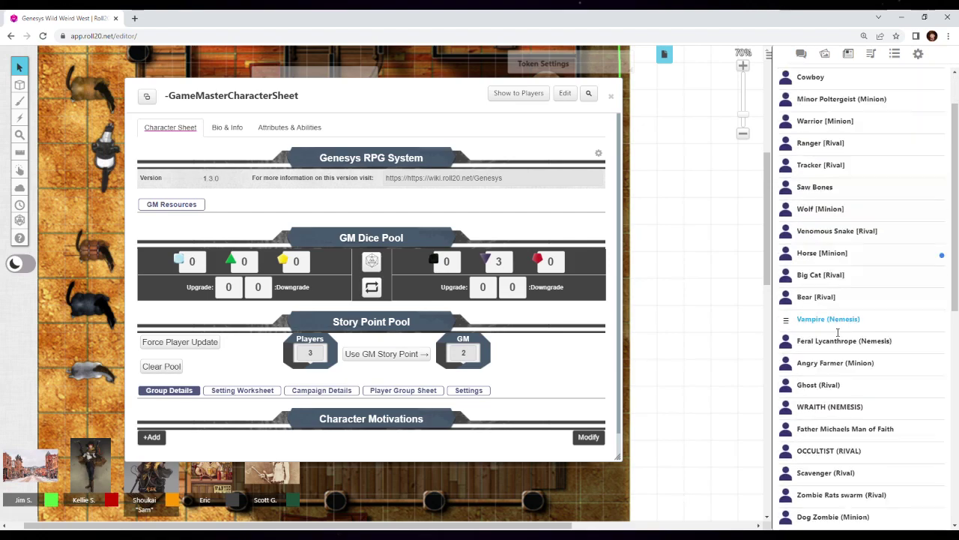
pyautogui.scroll(-3, 832, 262)
# Reopen and collapse Father Michaels' sheet, then start editing the difficulty upgrade count.
pyautogui.click(828, 344)
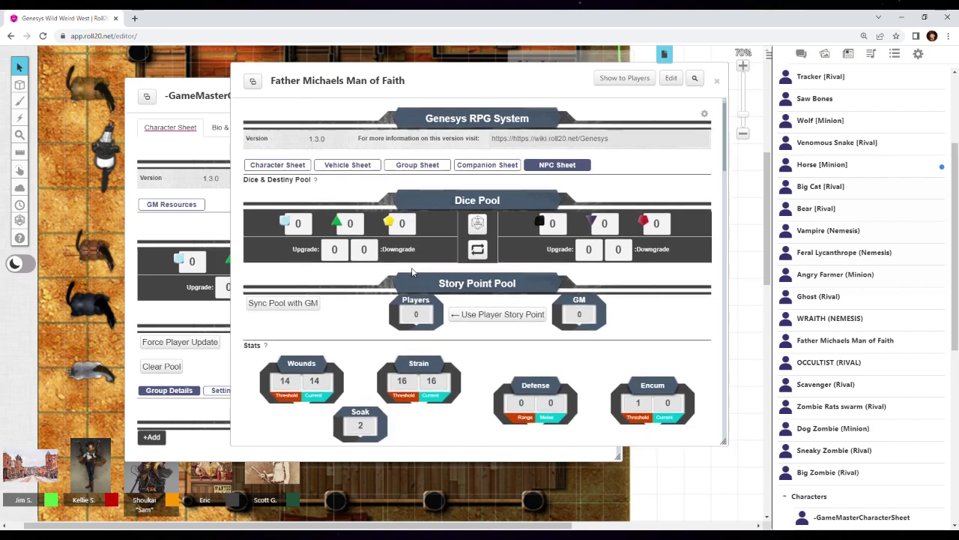
pyautogui.scroll(-5, 412, 271)
pyautogui.scroll(-10, 412, 272)
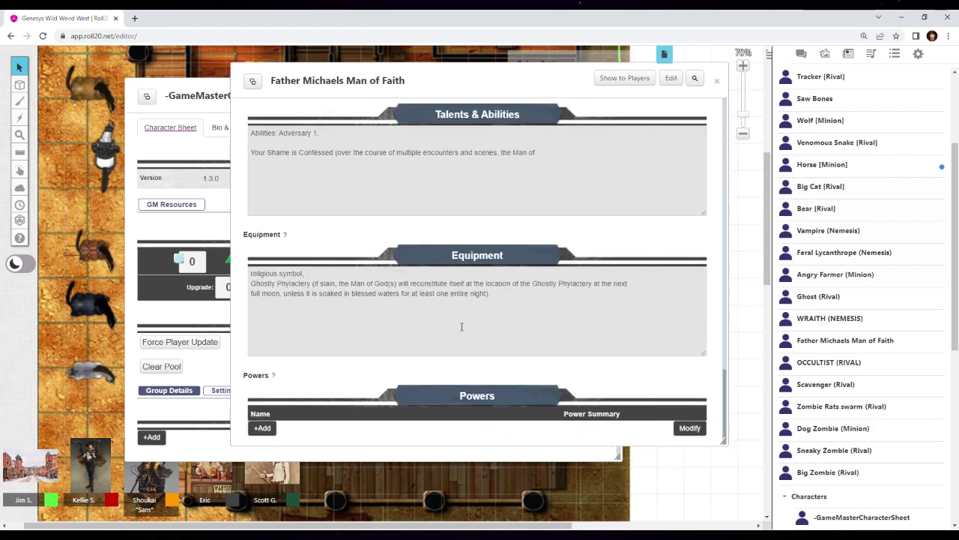
pyautogui.scroll(-2, 413, 300)
pyautogui.scroll(5, 471, 326)
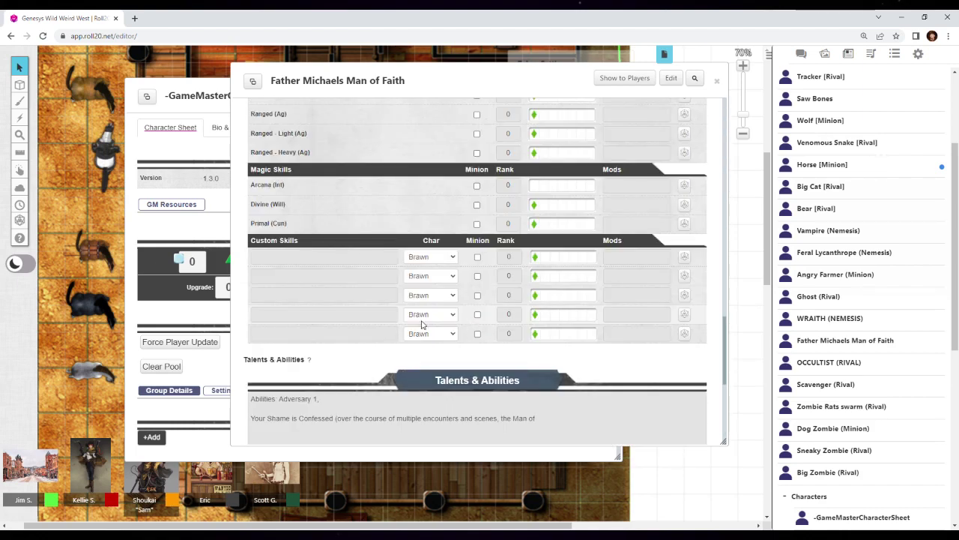
pyautogui.scroll(8, 470, 325)
pyautogui.doubleClick(337, 80)
pyautogui.click(483, 287)
pyautogui.write('1')
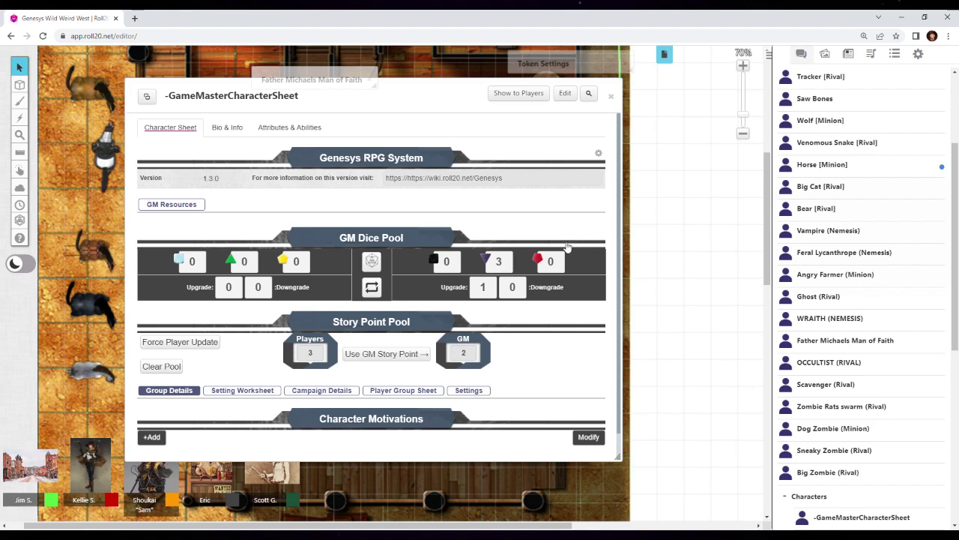
# Spend a GM Story Point and upgrade Katie's Perception pool twice.
pyautogui.click(802, 54)
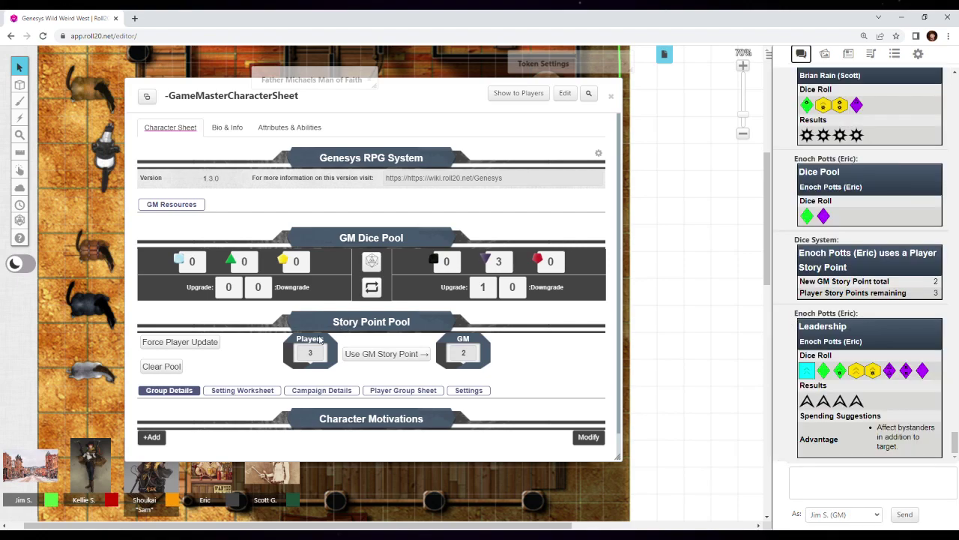
pyautogui.click(389, 356)
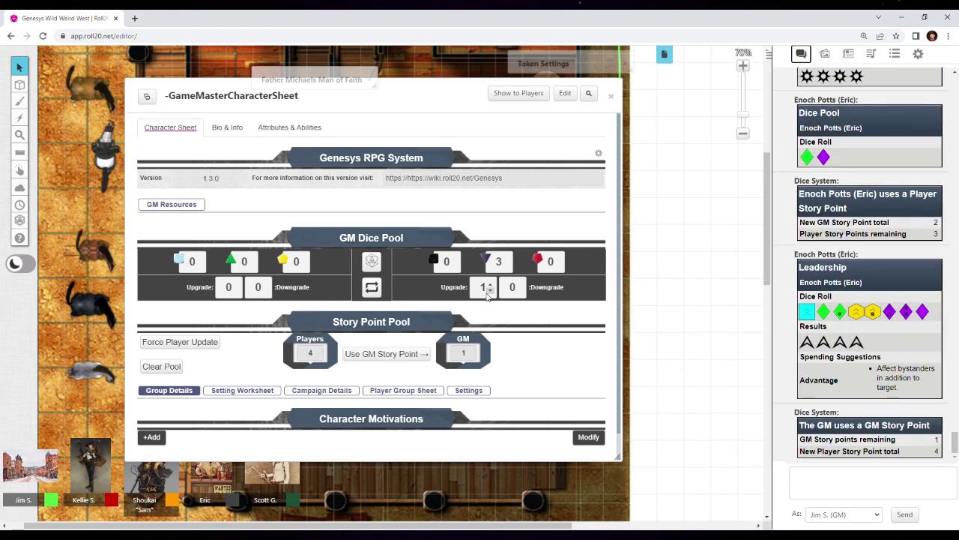
pyautogui.click(489, 283)
pyautogui.click(671, 344)
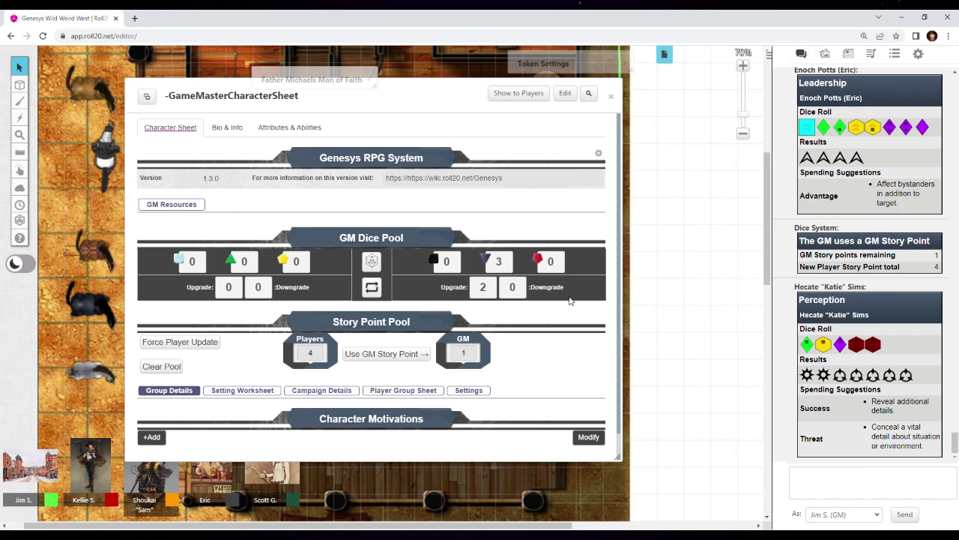
# Note '2 threat on Katie' in Father Michaels' Talents & Abilities, collapsing both sheets.
pyautogui.doubleClick(418, 93)
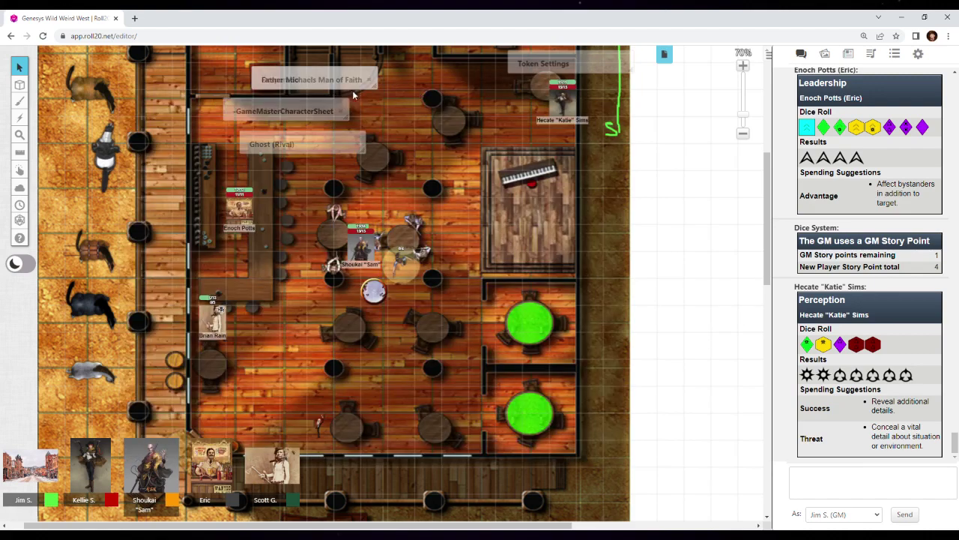
pyautogui.doubleClick(450, 105)
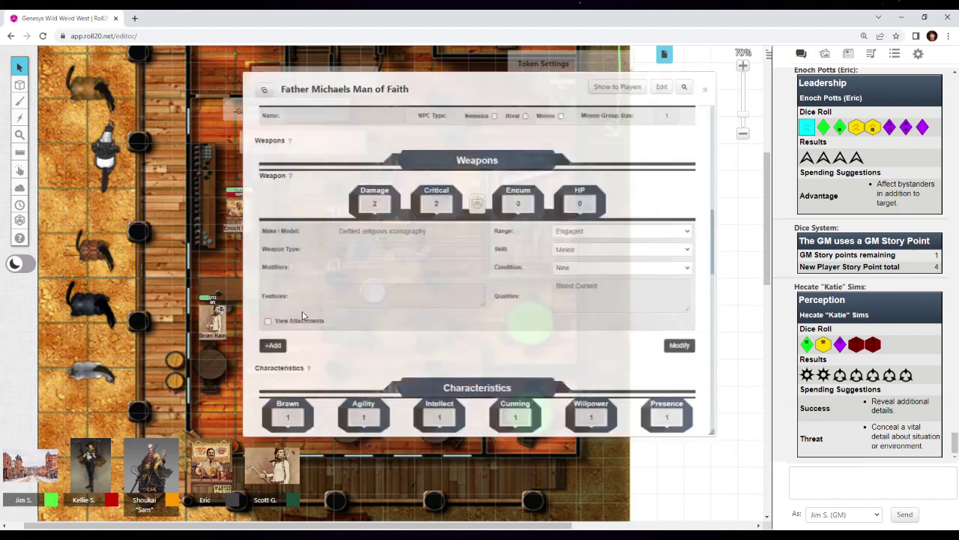
pyautogui.scroll(-5, 424, 345)
pyautogui.scroll(2, 305, 305)
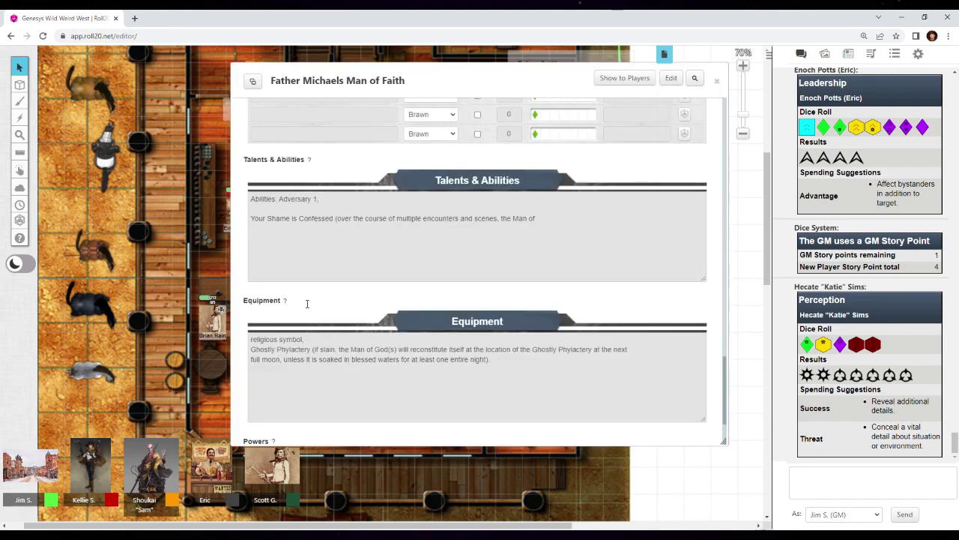
pyautogui.click(339, 218)
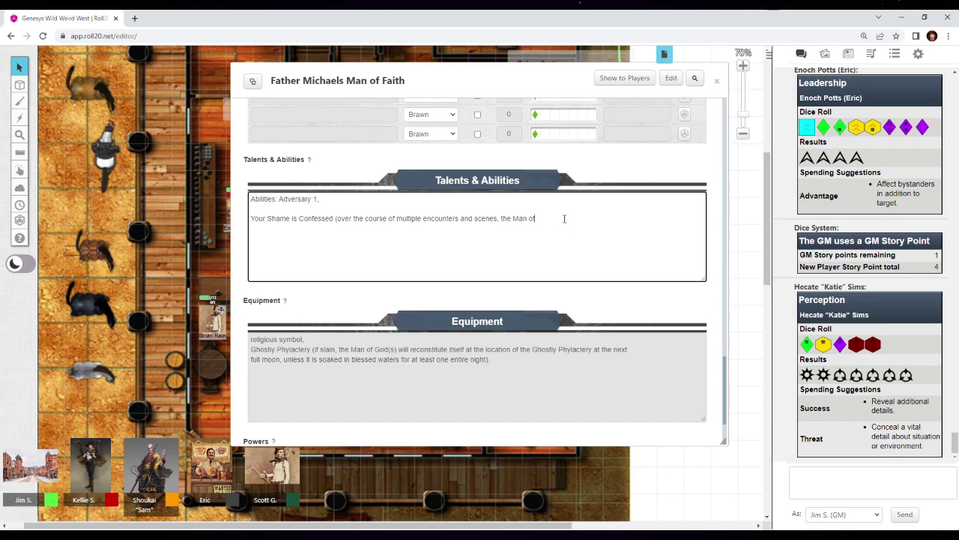
pyautogui.write('2 threat on K')
pyautogui.write('Atie')
pyautogui.press('BackSpace')
pyautogui.write('atie')
pyautogui.doubleClick(427, 72)
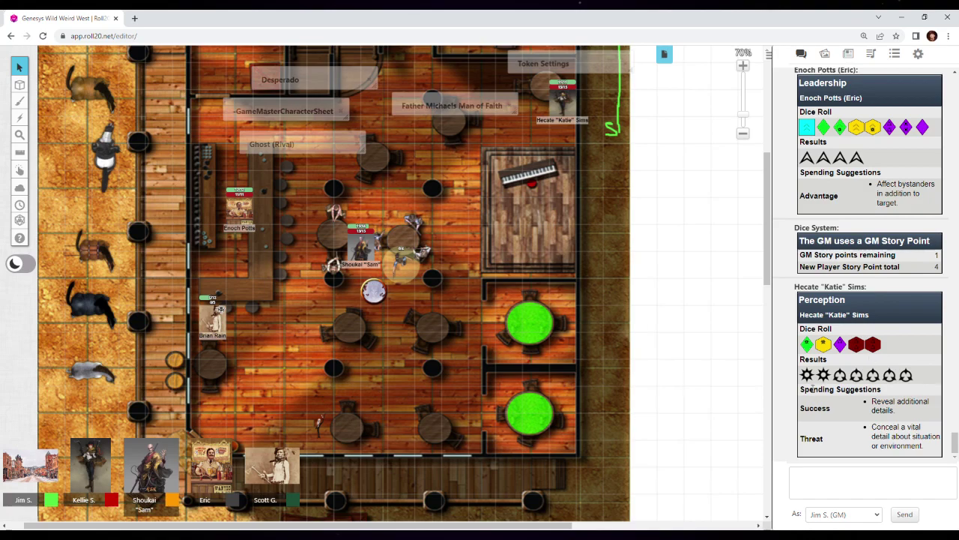
# With a saloon-table token selected, send 'Stand off!' to chat and reopen the GM sheet.
pyautogui.click(486, 78)
pyautogui.click(405, 259)
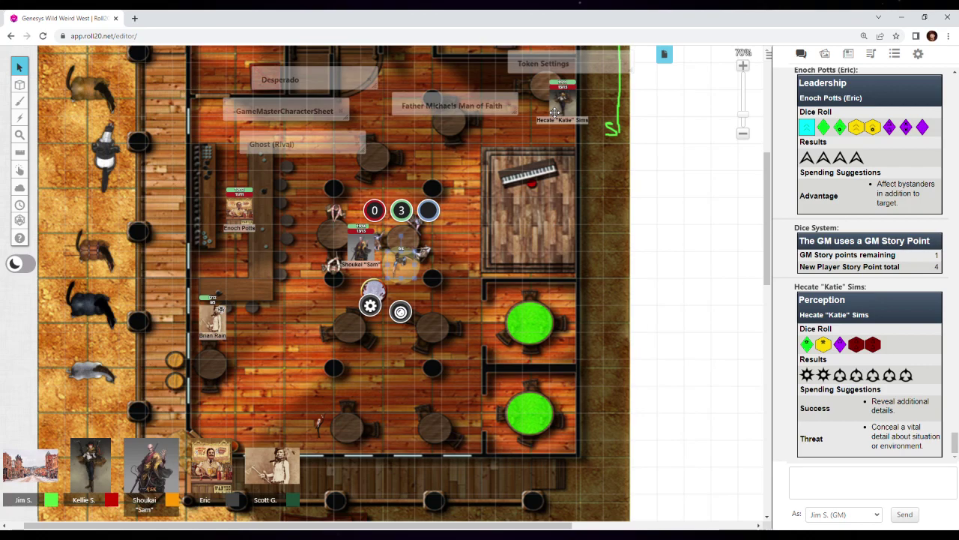
pyautogui.click(844, 477)
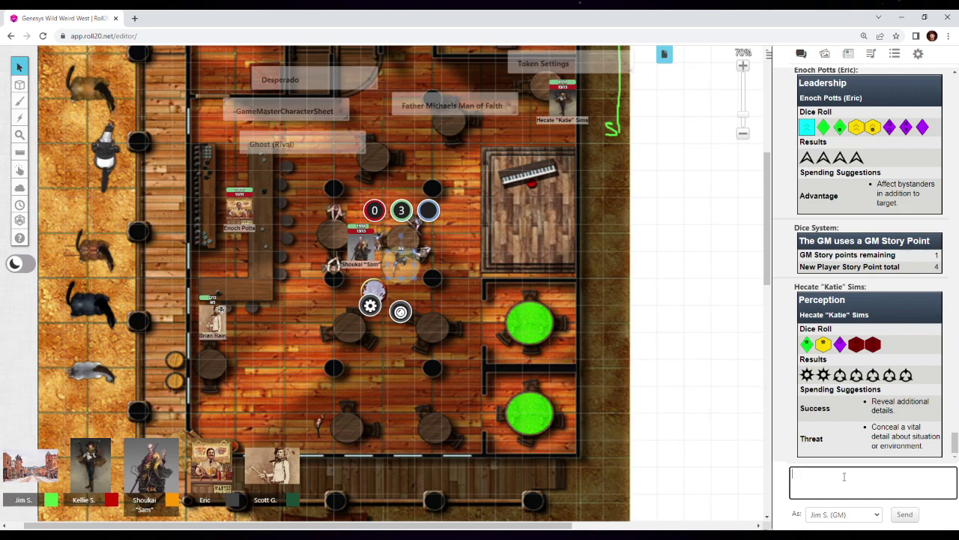
pyautogui.write('Stand off!')
pyautogui.press('Return')
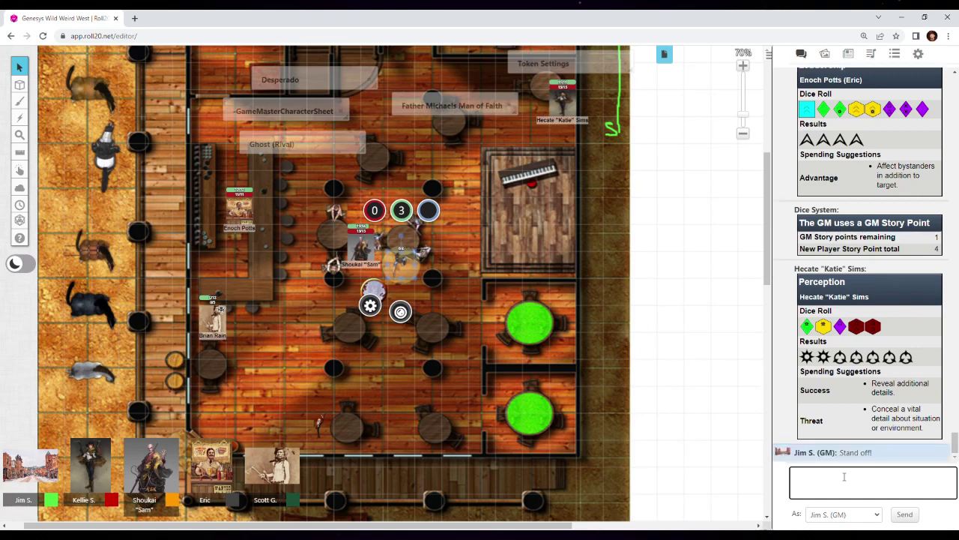
pyautogui.doubleClick(277, 111)
# Briefly open Katie's sheet from the Journal, then open Ghost (Rival) and match its story pool.
pyautogui.click(848, 54)
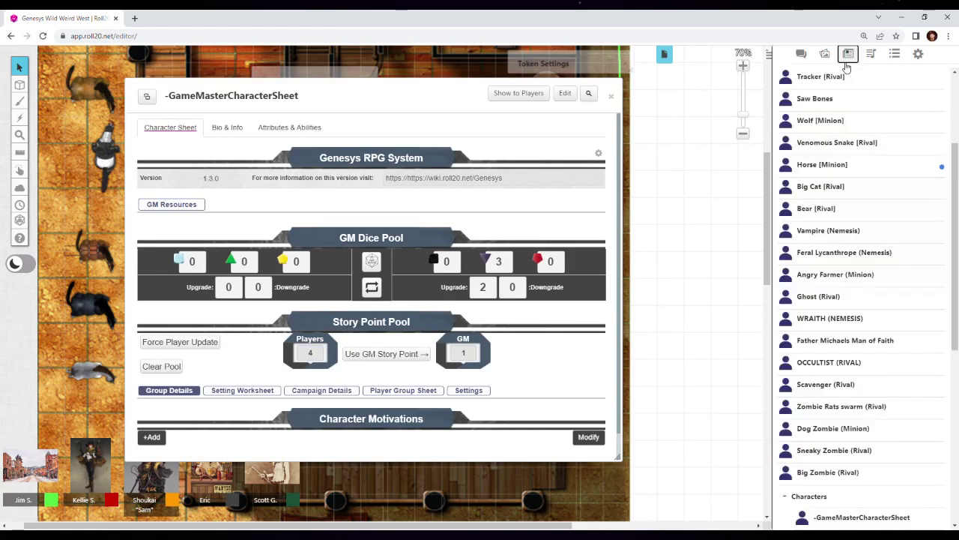
pyautogui.scroll(-3, 862, 314)
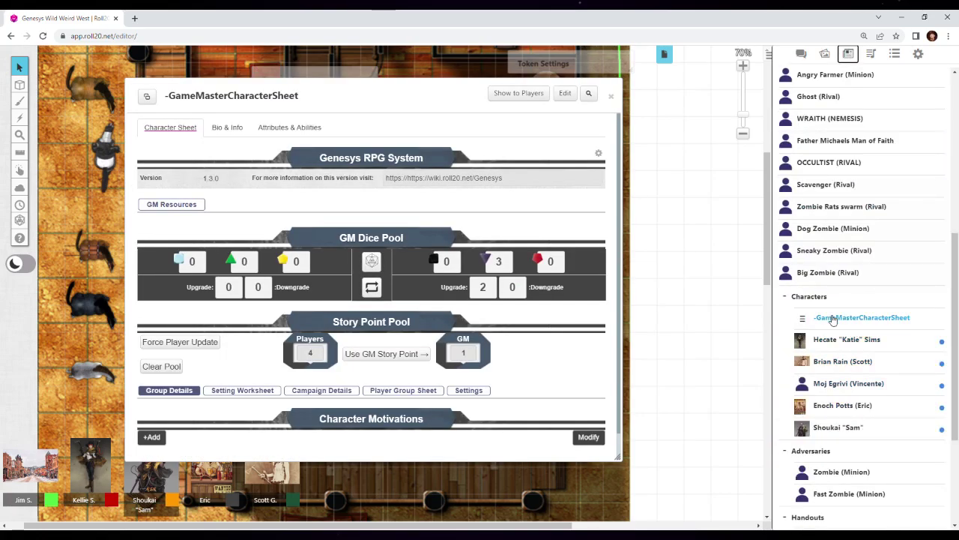
pyautogui.click(846, 339)
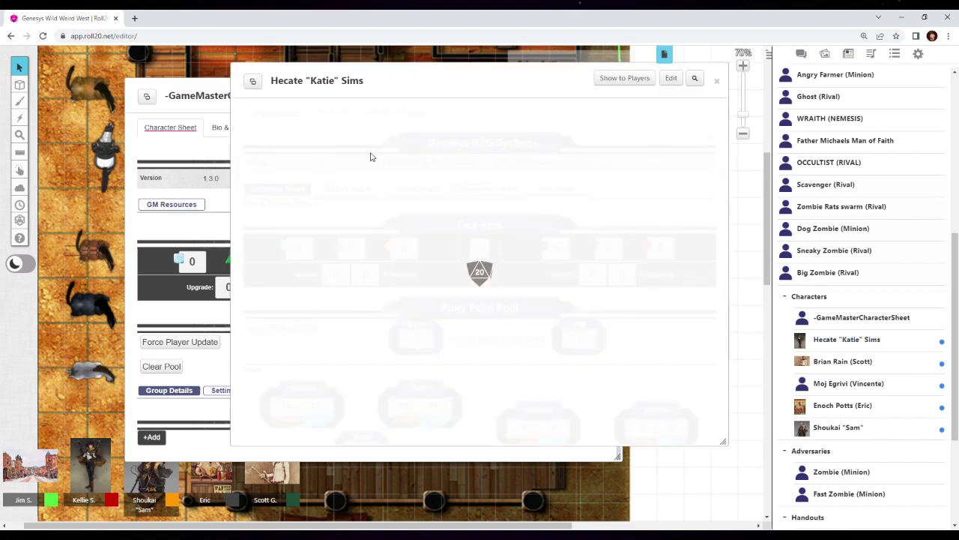
pyautogui.moveTo(652, 97); pyautogui.dragTo(612, 81)
pyautogui.click(652, 69)
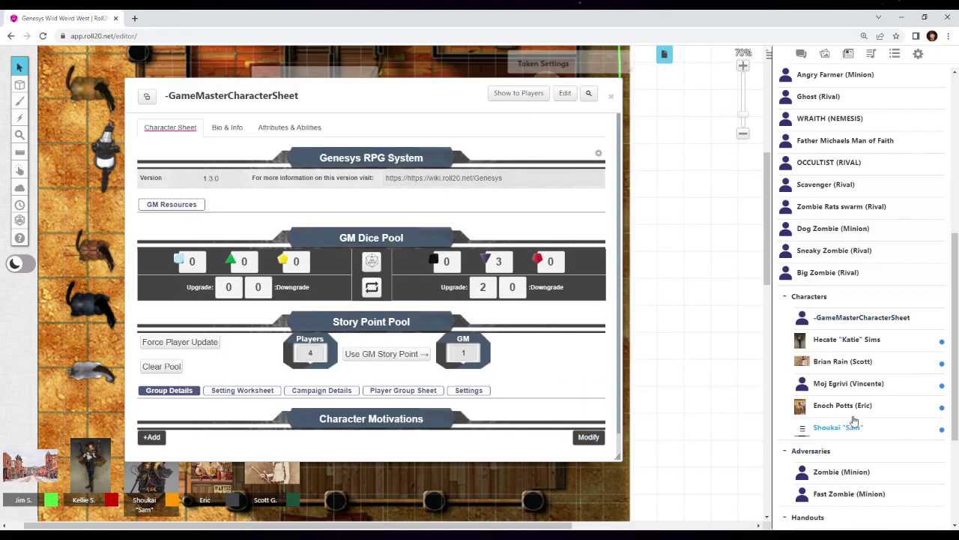
pyautogui.scroll(2, 854, 420)
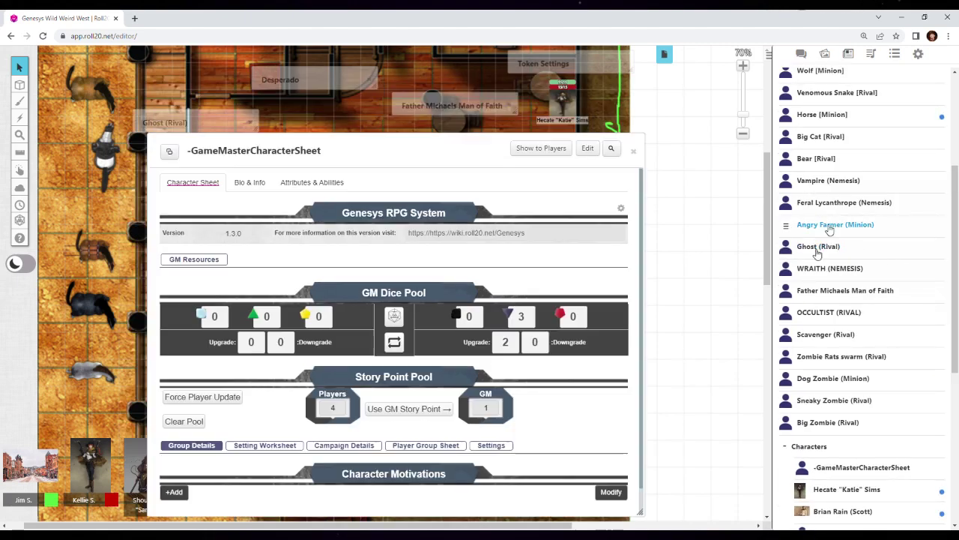
pyautogui.moveTo(817, 252); pyautogui.dragTo(165, 122)
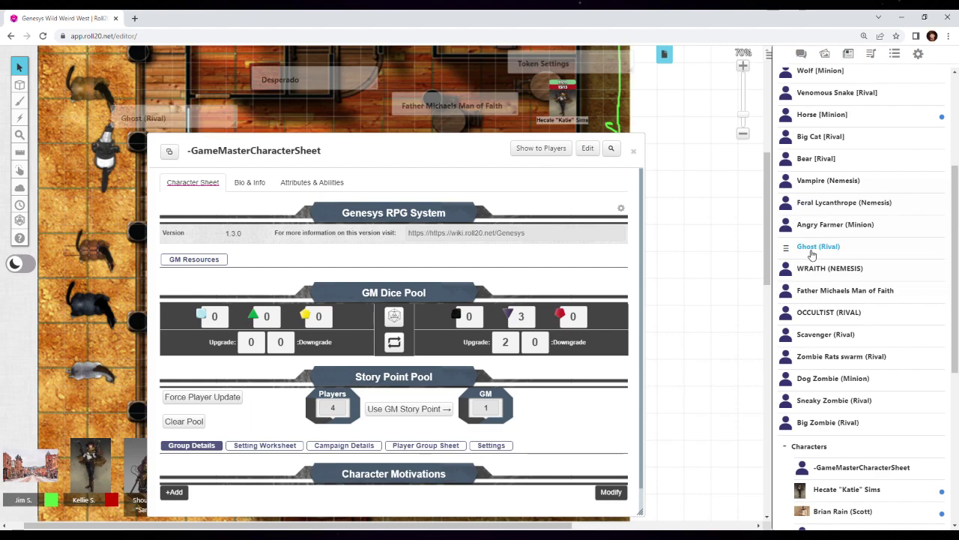
pyautogui.click(812, 247)
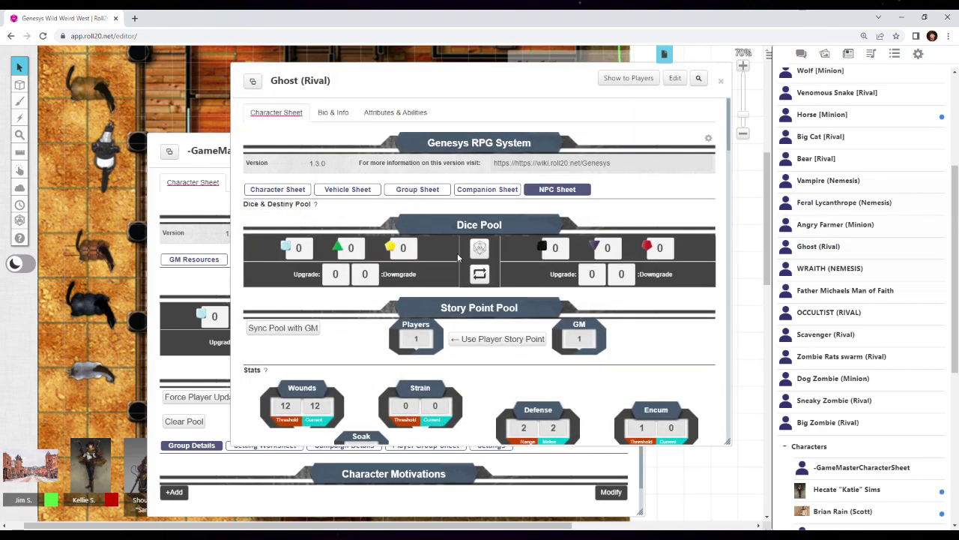
pyautogui.scroll(-2, 458, 257)
pyautogui.click(283, 228)
pyautogui.scroll(-3, 461, 299)
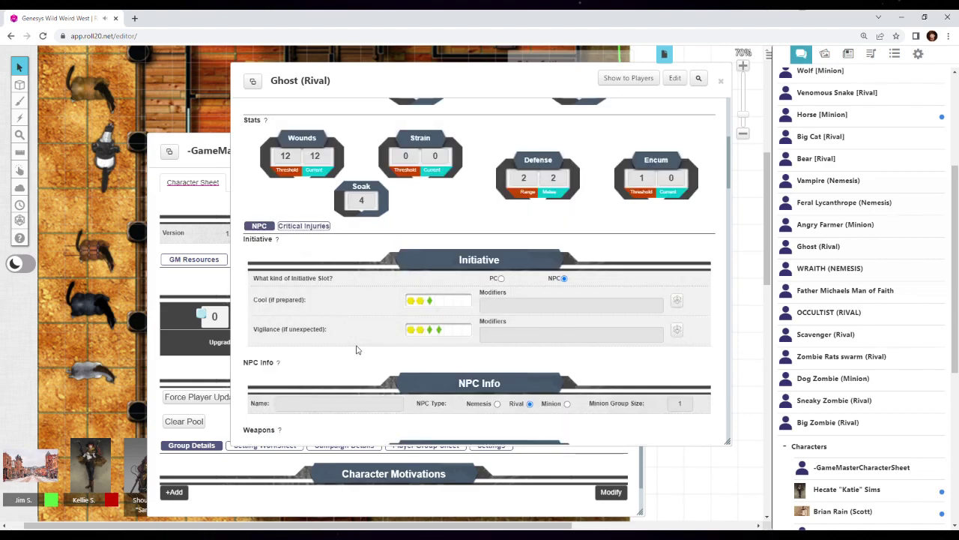
pyautogui.scroll(-5, 357, 349)
pyautogui.scroll(1, 372, 339)
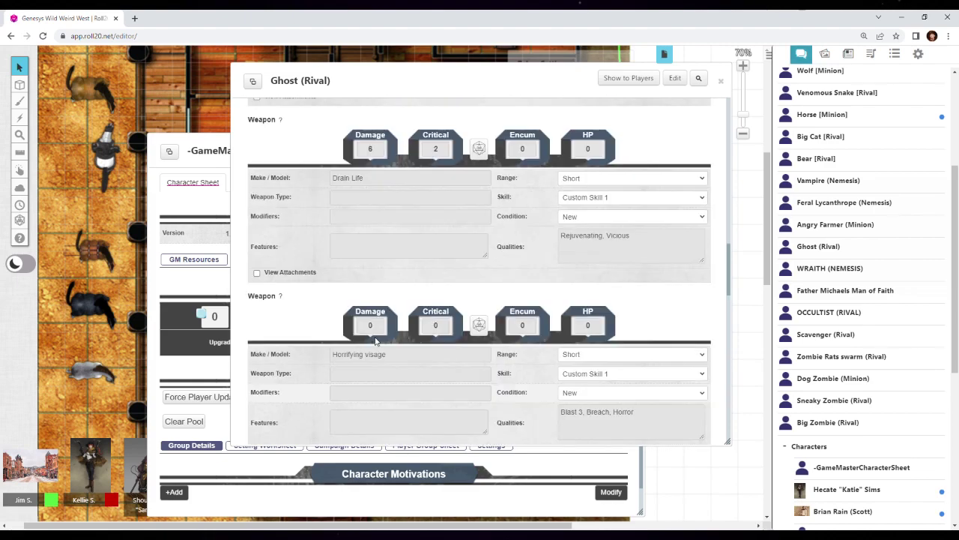
pyautogui.scroll(3, 379, 339)
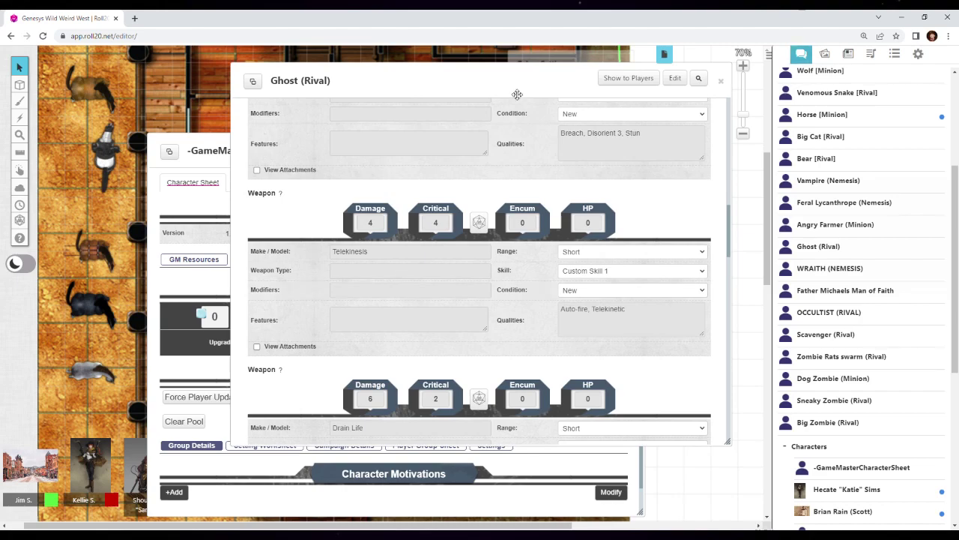
pyautogui.moveTo(517, 80)
pyautogui.mouseDown()
pyautogui.moveTo(748, 107)
pyautogui.moveTo(747, 157)
pyautogui.mouseUp()
# Reduce the GM dice pool to one purple die with no upgrades.
pyautogui.click(399, 146)
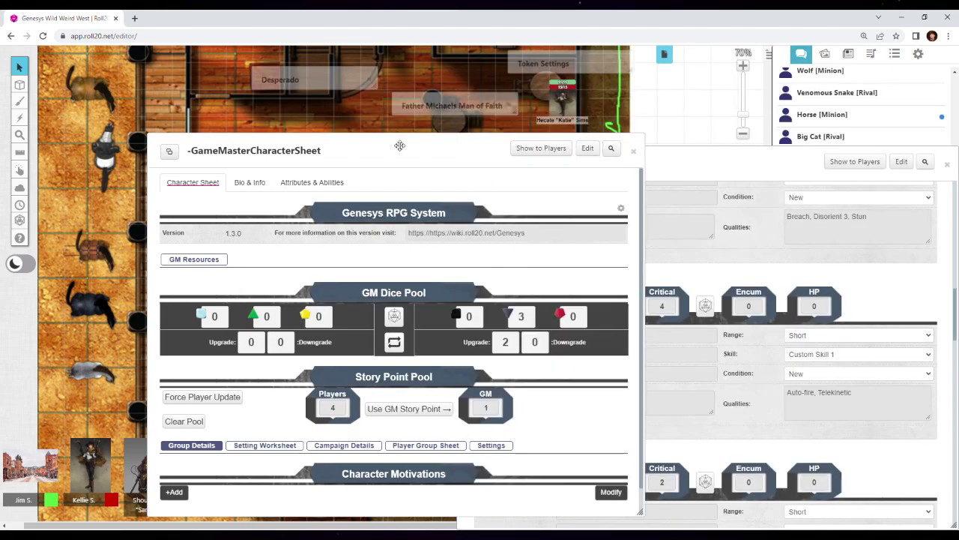
pyautogui.moveTo(400, 145); pyautogui.dragTo(285, 73)
pyautogui.click(415, 249)
pyautogui.click(399, 275)
pyautogui.click(399, 274)
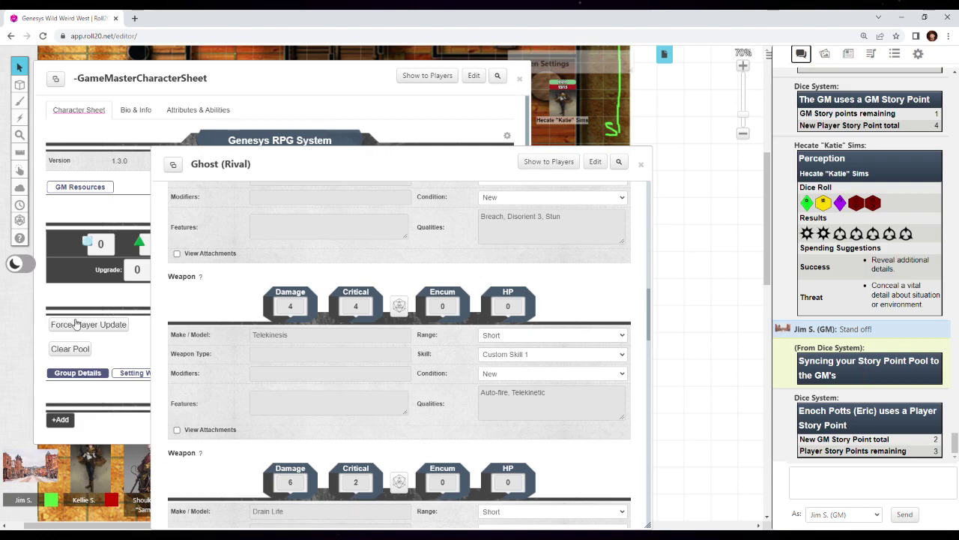
# Roll the Ghost's Telekinesis attack (damage 4) into chat and minimize both sheets.
pyautogui.moveTo(490, 166); pyautogui.dragTo(796, 166)
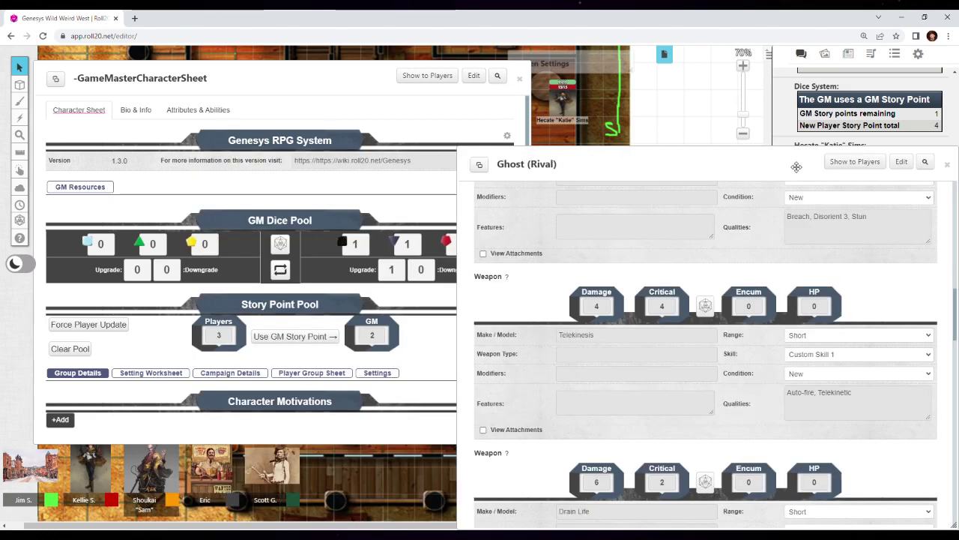
pyautogui.click(400, 267)
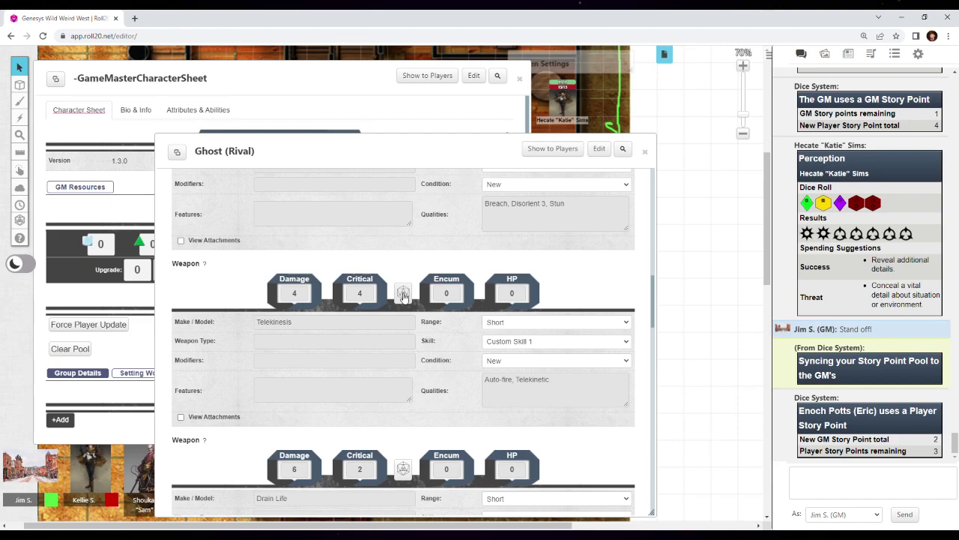
pyautogui.click(403, 294)
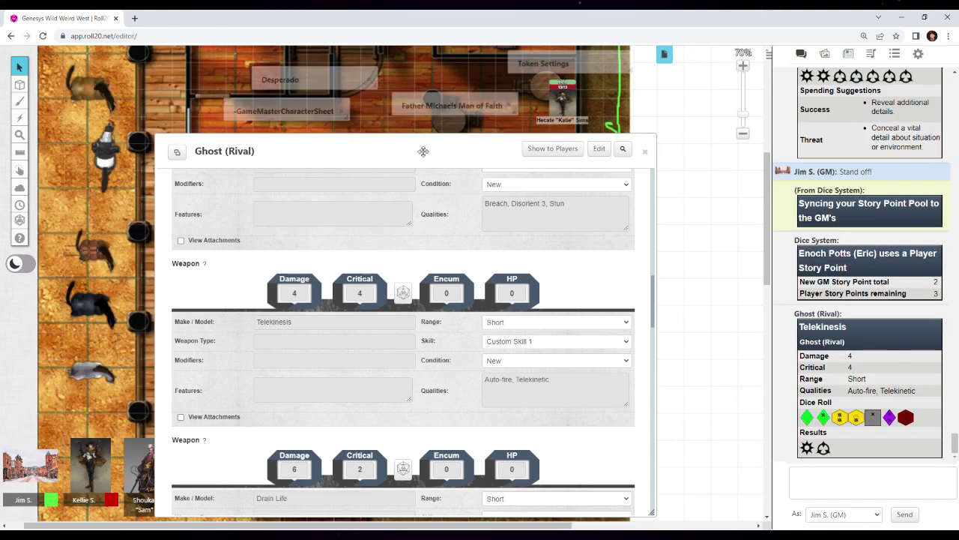
pyautogui.doubleClick(420, 150)
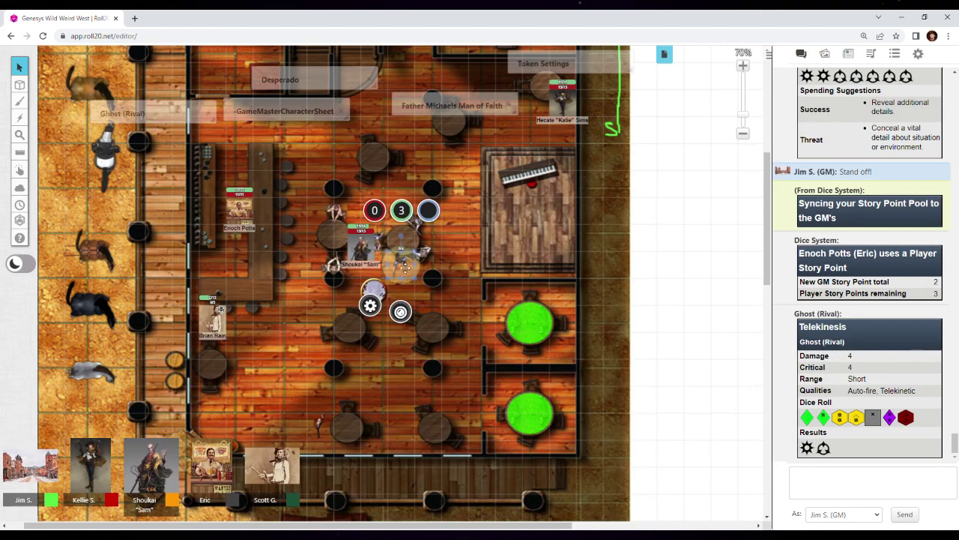
# Give the token right beside Sam a red bar value of 2.
pyautogui.click(403, 264)
pyautogui.click(375, 289)
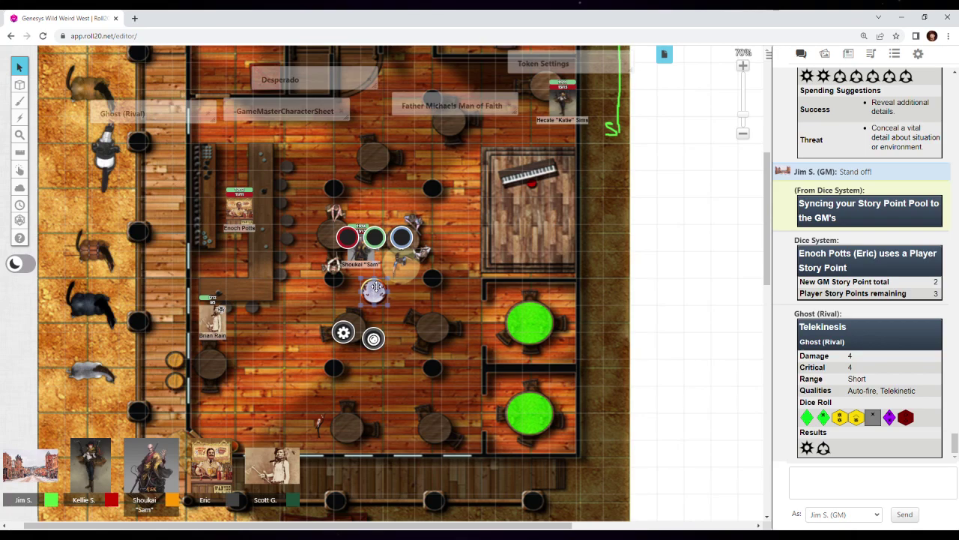
pyautogui.click(397, 260)
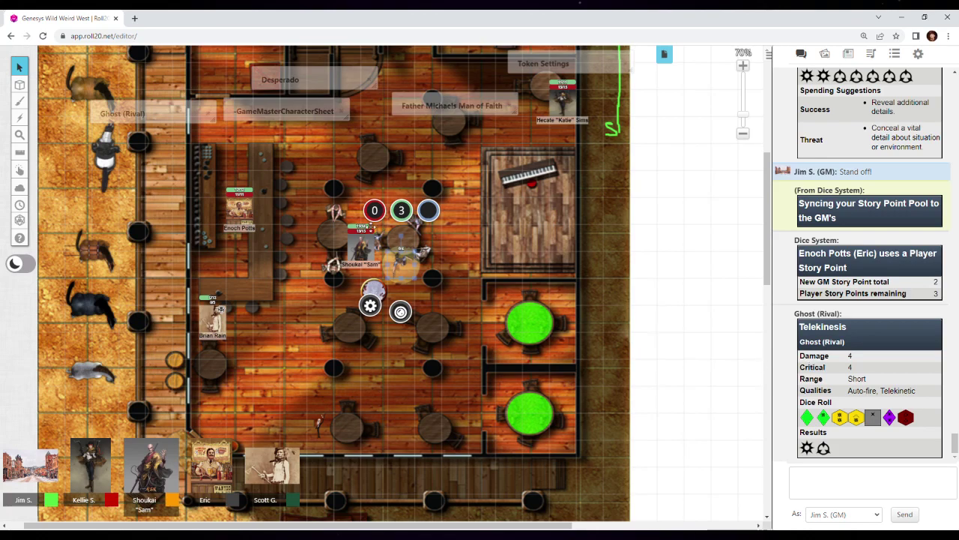
pyautogui.click(375, 211)
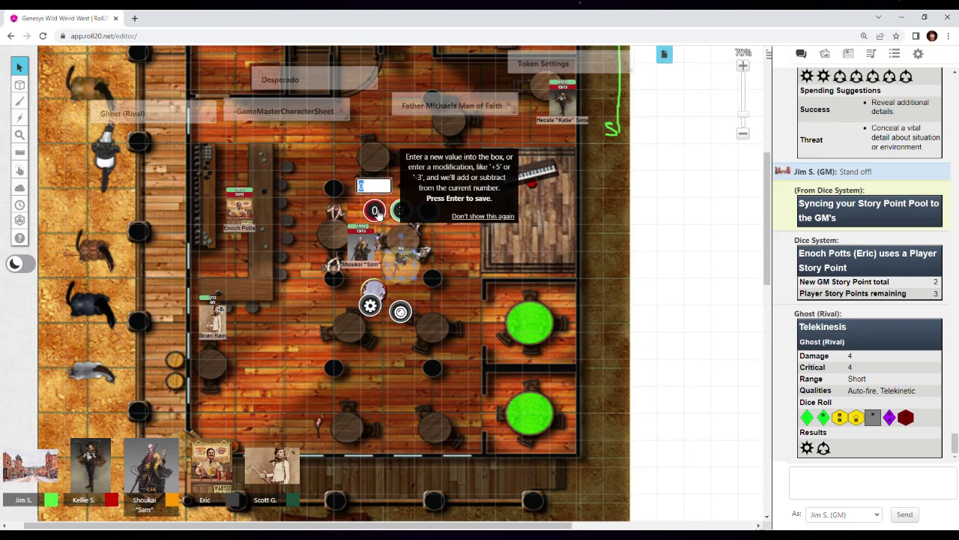
pyautogui.write('2')
pyautogui.press('Return')
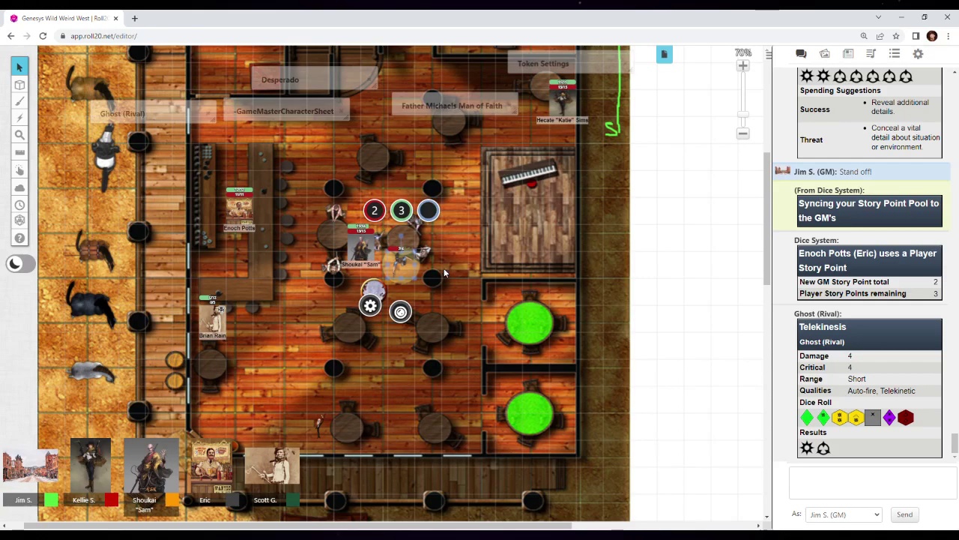
# Select the token below Sam, then the one beside Sam, then Hecate's, and deselect.
pyautogui.click(374, 289)
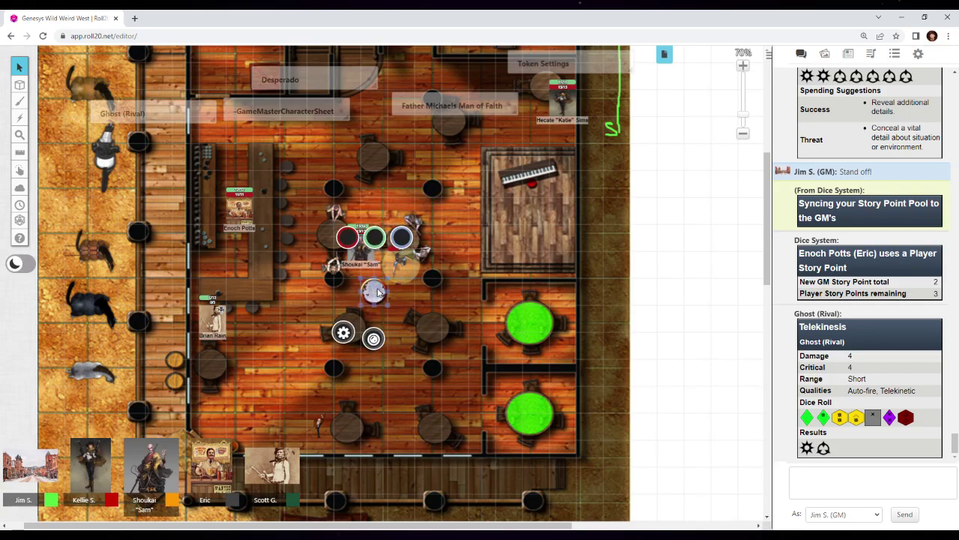
pyautogui.click(401, 263)
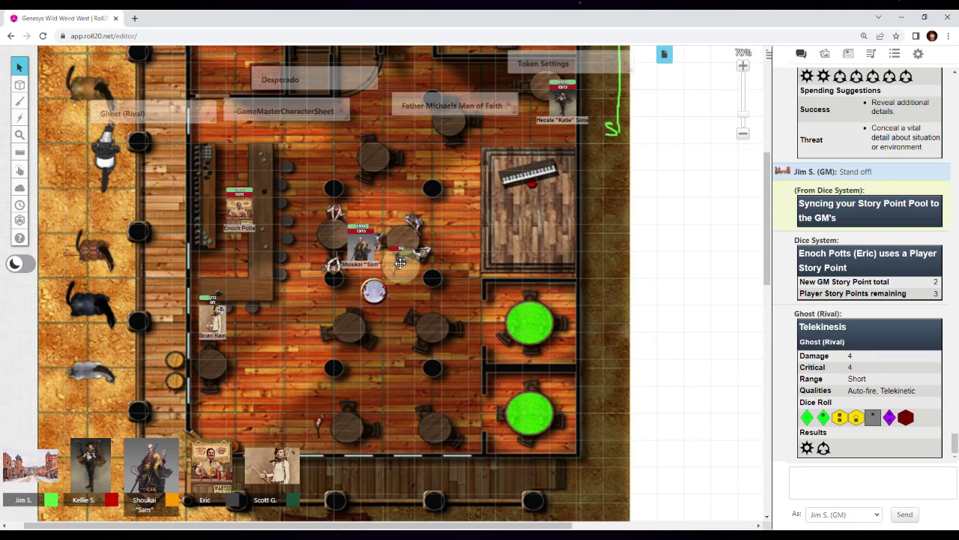
pyautogui.click(401, 262)
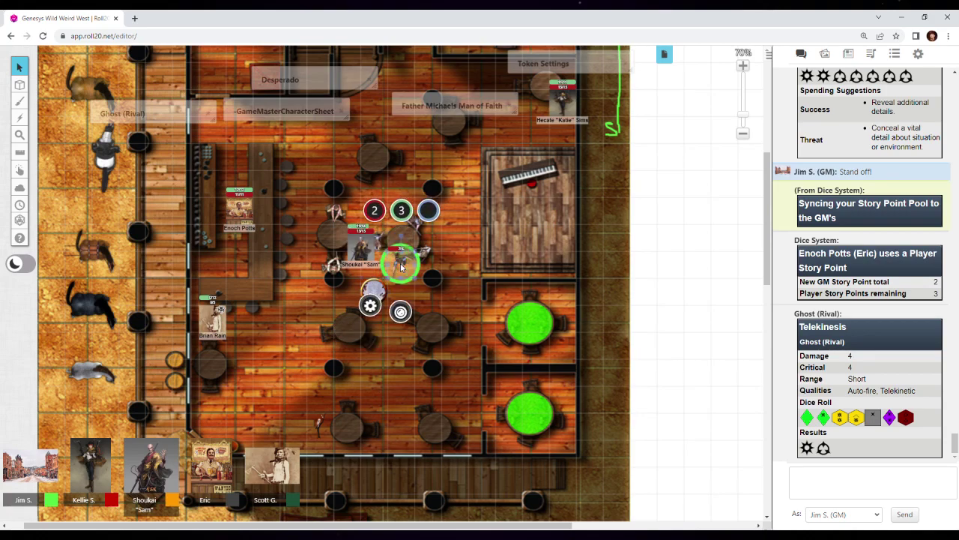
pyautogui.click(566, 102)
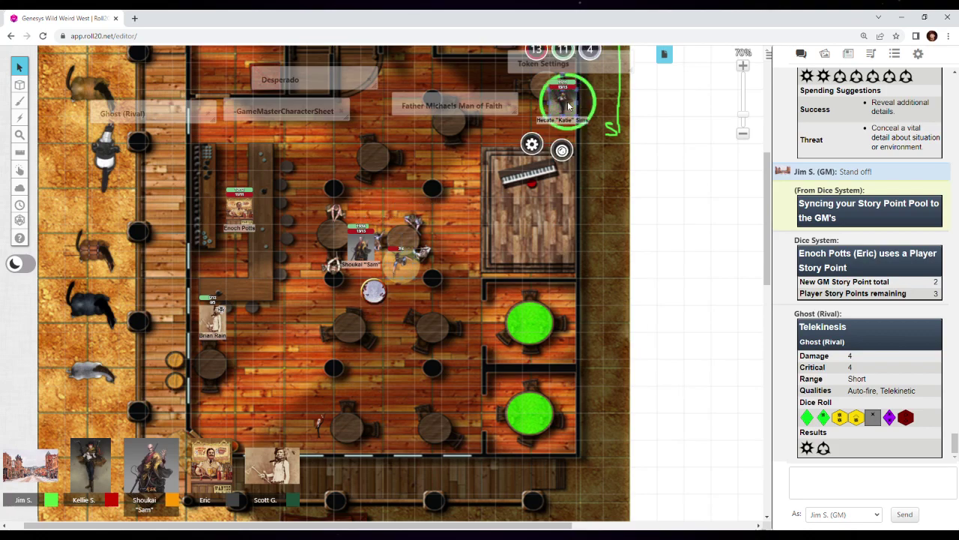
pyautogui.click(403, 242)
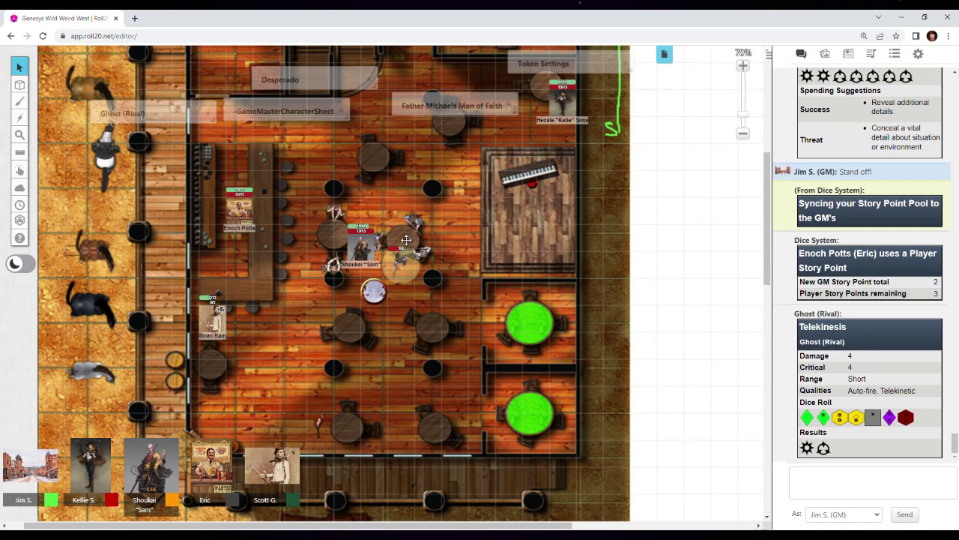
pyautogui.moveTo(406, 239); pyautogui.dragTo(401, 261)
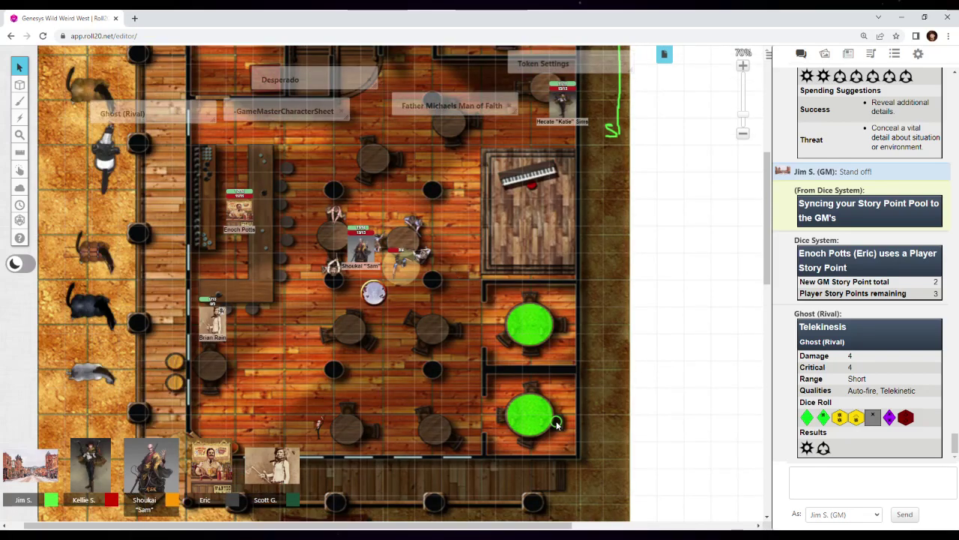
pyautogui.click(556, 422)
pyautogui.scroll(1, 474, 396)
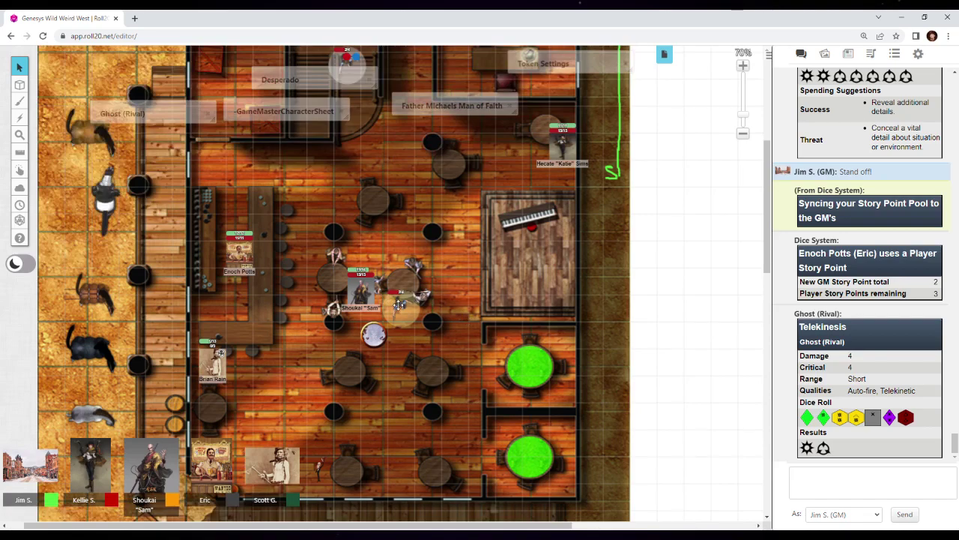
pyautogui.click(399, 304)
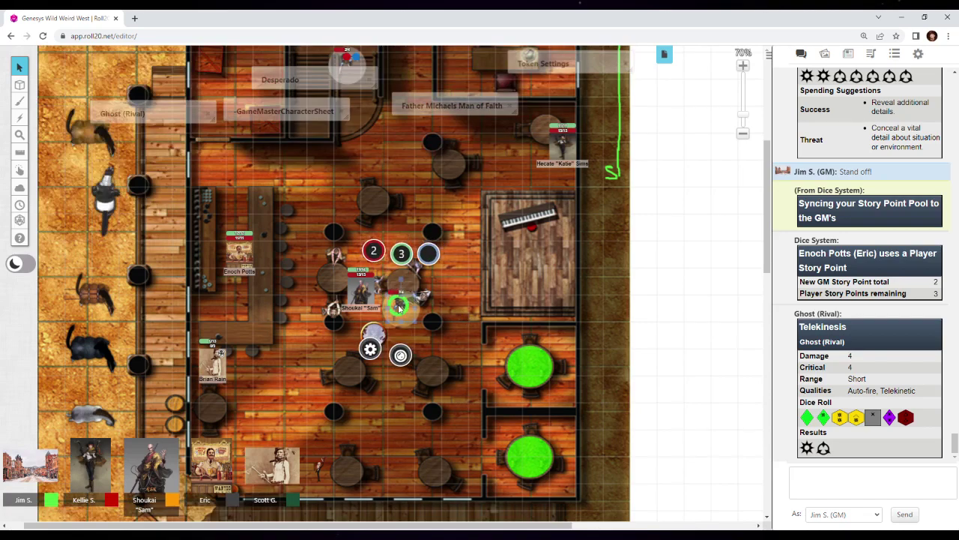
pyautogui.click(375, 335)
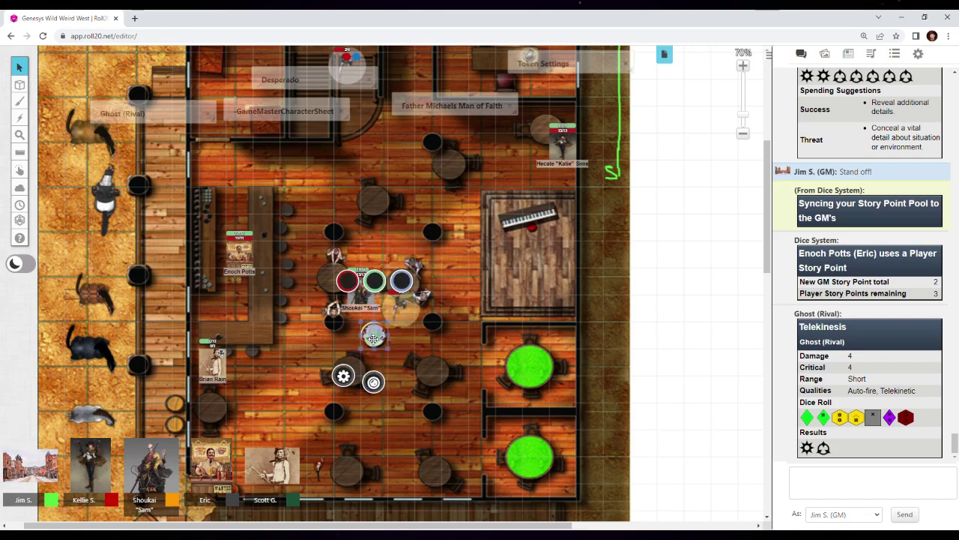
pyautogui.click(449, 270)
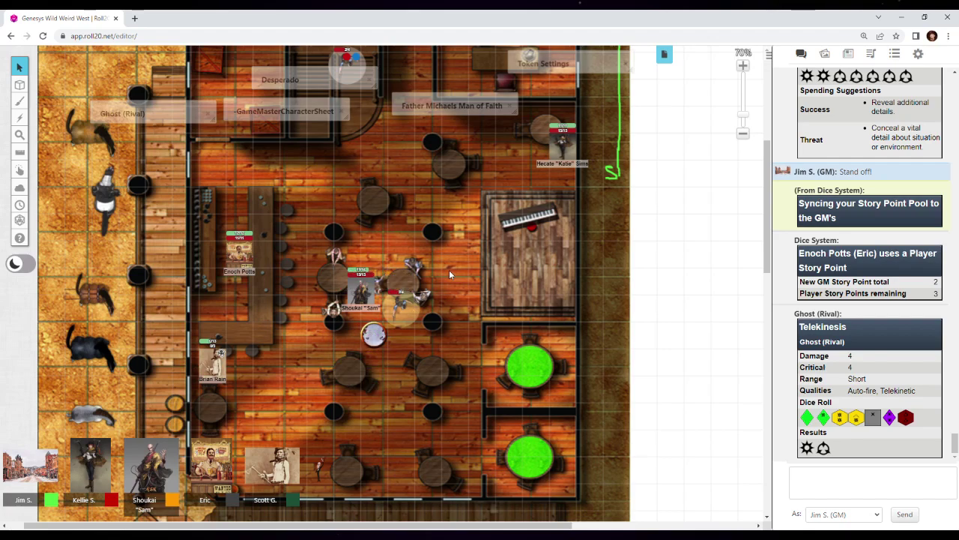